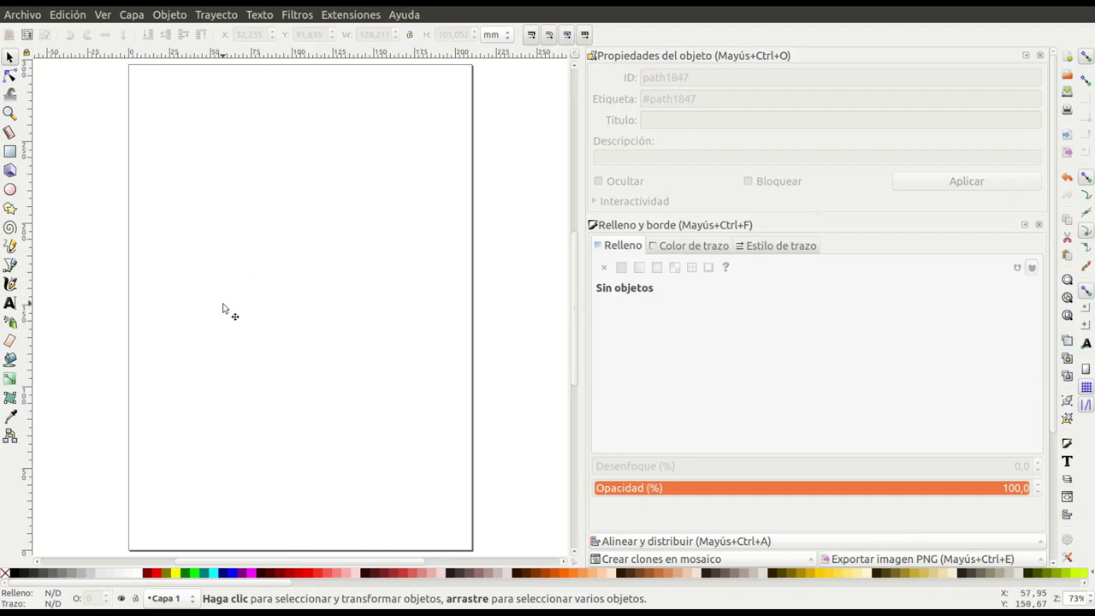
# Step: Draw a large circle on the page, fill it yellow (e0ee2aff), and deselect it
pyautogui.click(11, 191)
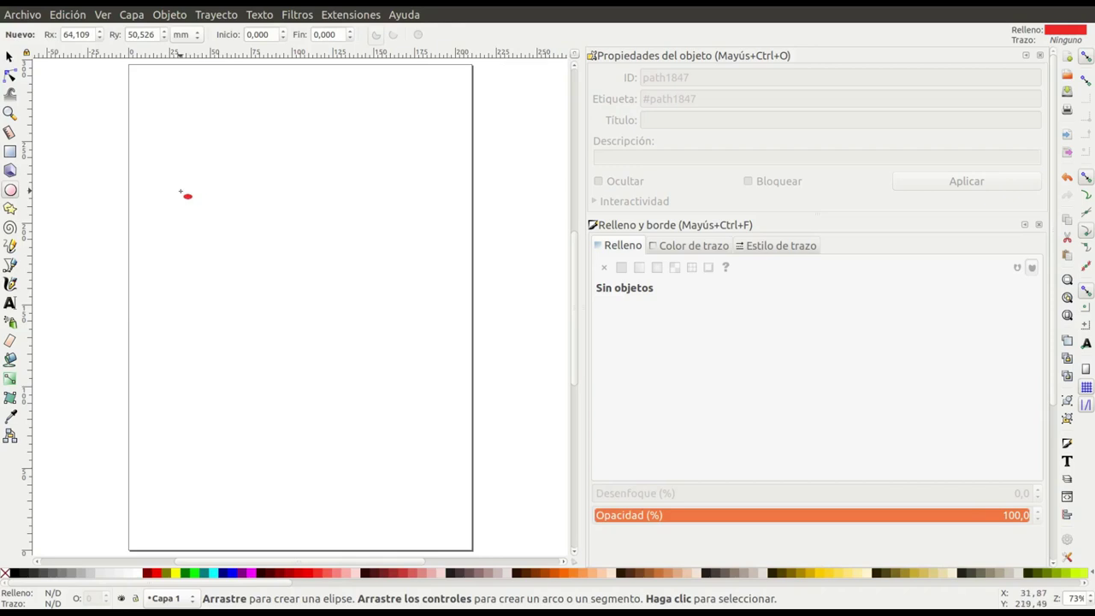
pyautogui.moveTo(180, 192); pyautogui.dragTo(419, 385)
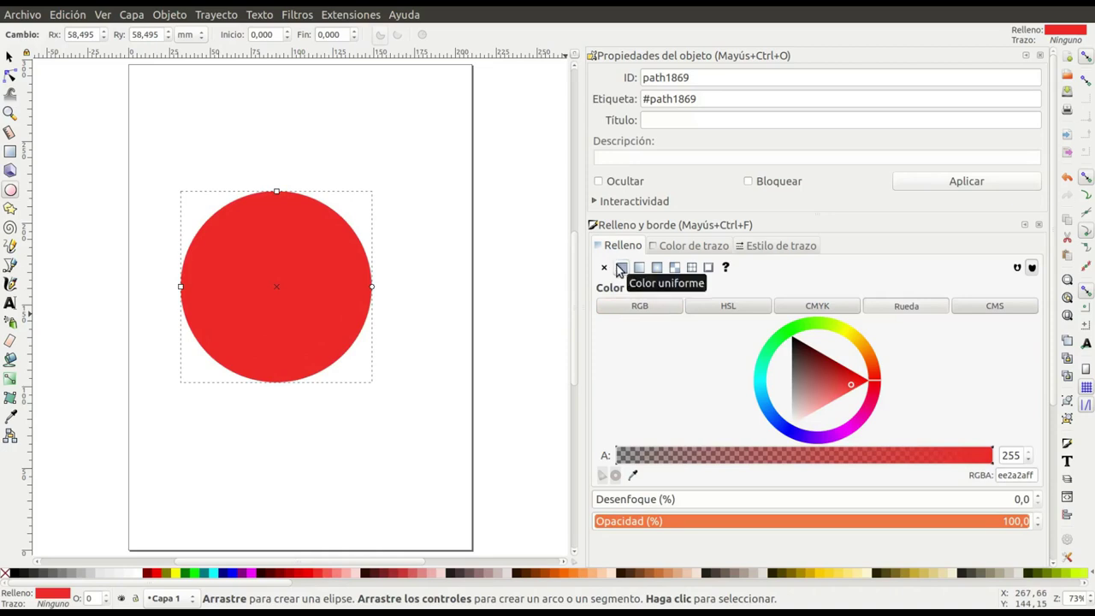
pyautogui.click(844, 333)
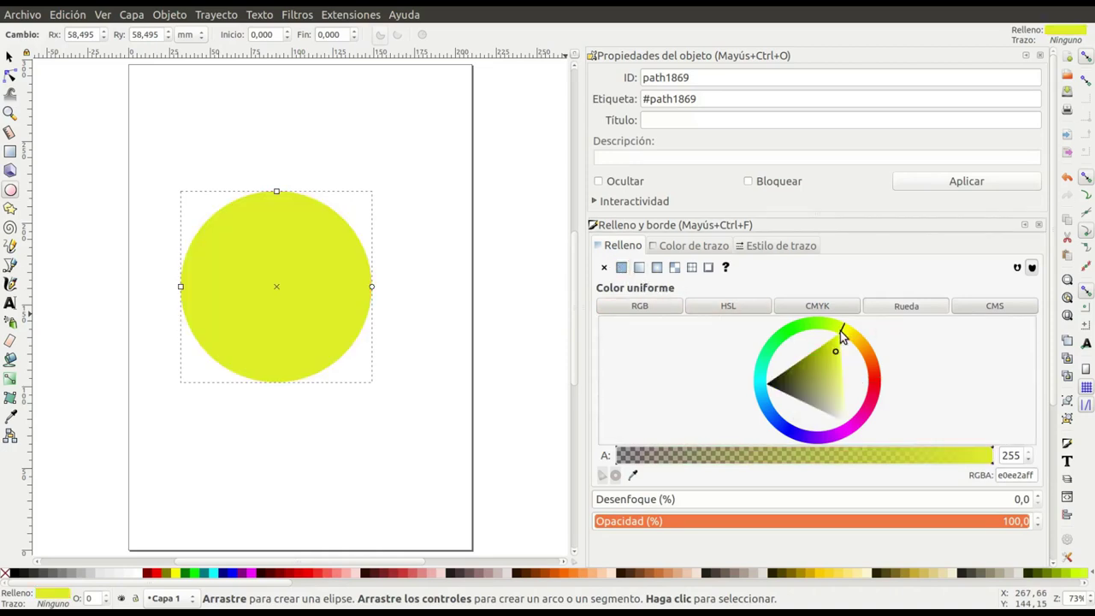
pyautogui.press('s')
pyautogui.click(183, 163)
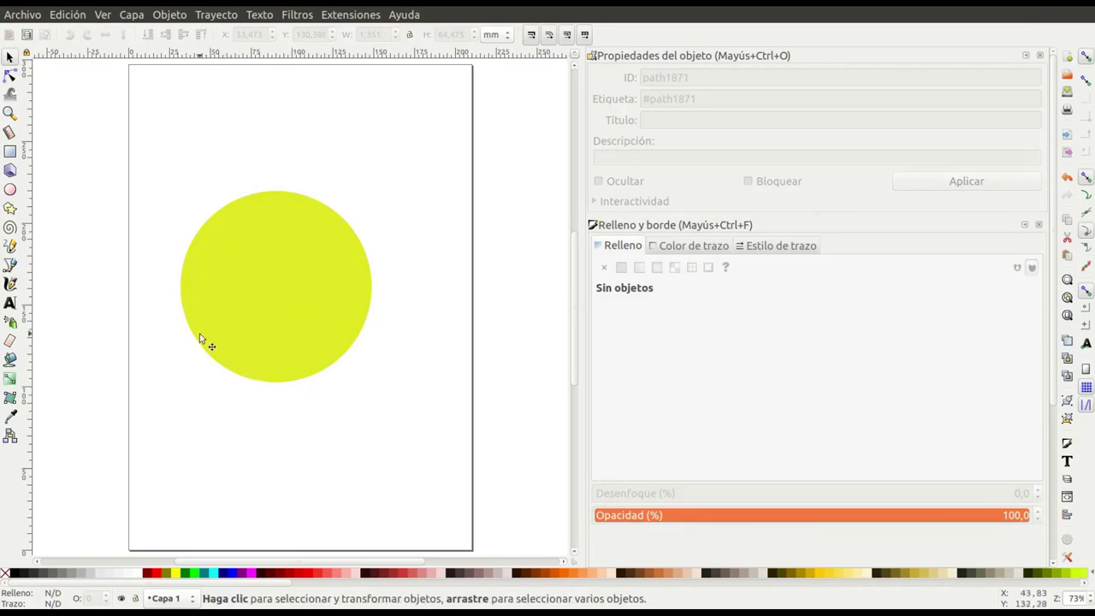
# Step: Draw a closed vertical path at the circle's left edge and bend it outward into a crescent
pyautogui.click(10, 265)
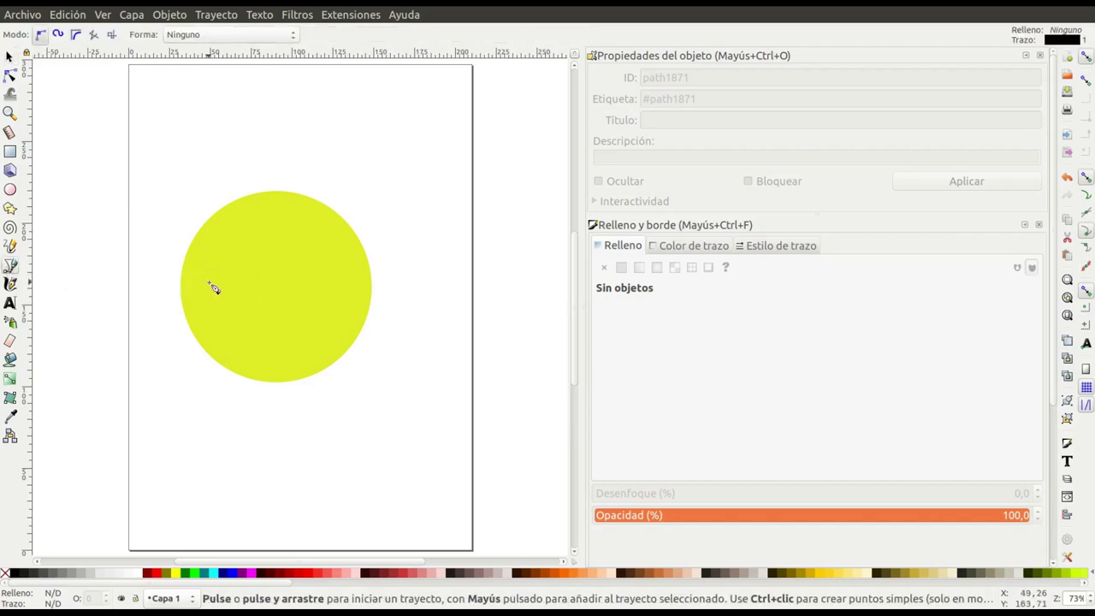
pyautogui.click(214, 228)
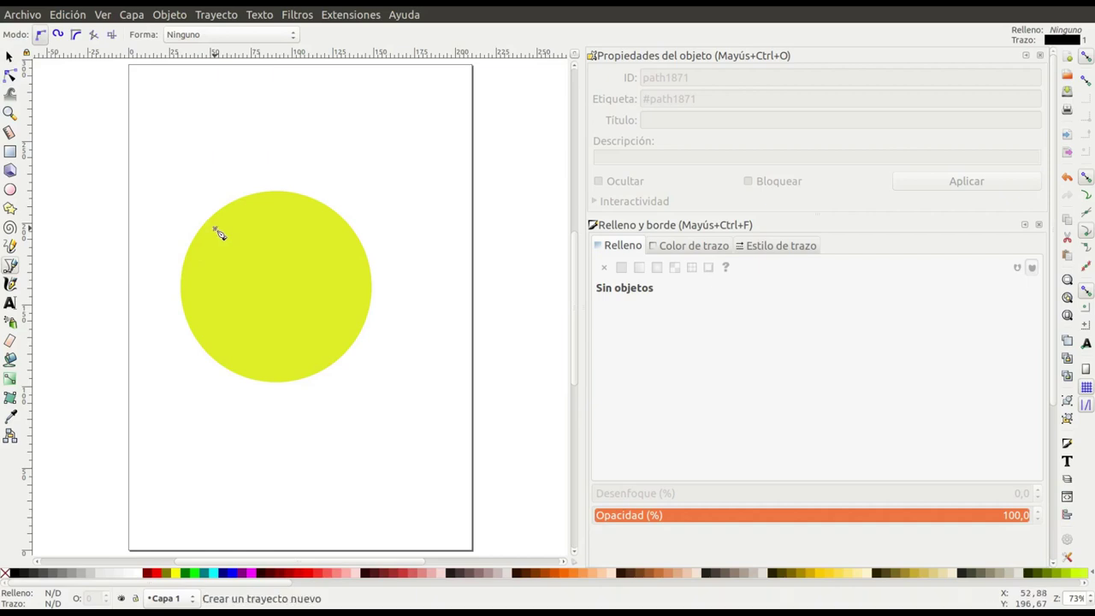
pyautogui.click(214, 337)
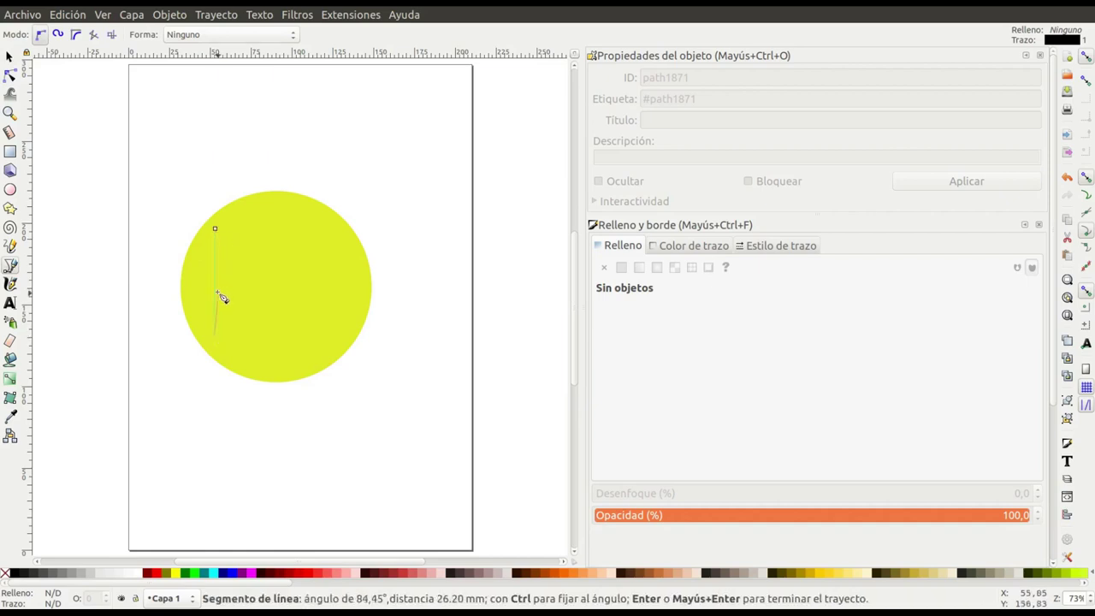
pyautogui.click(215, 229)
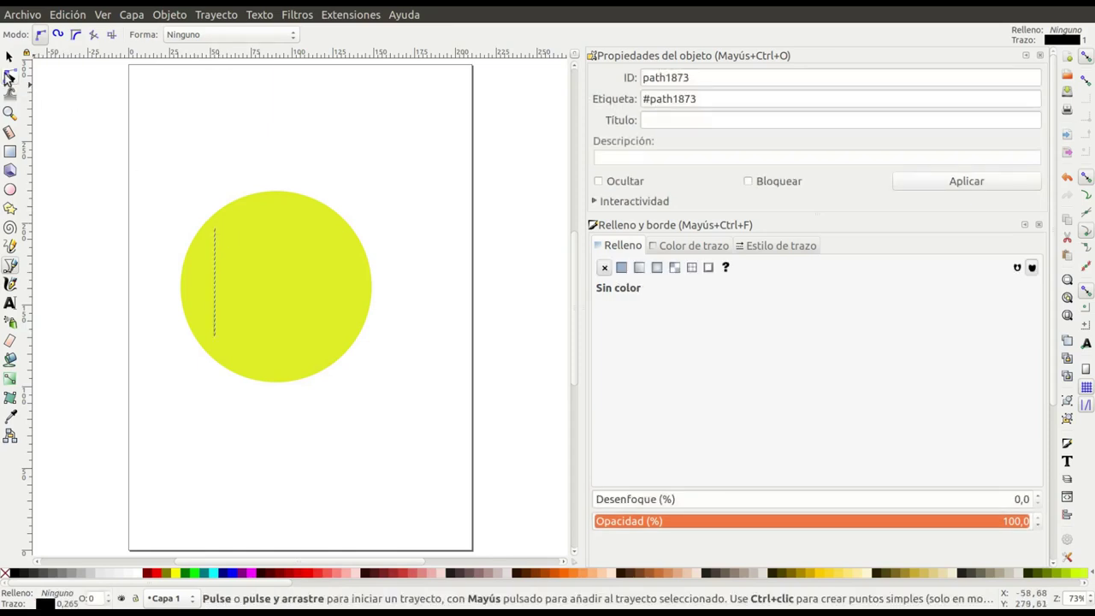
pyautogui.click(8, 76)
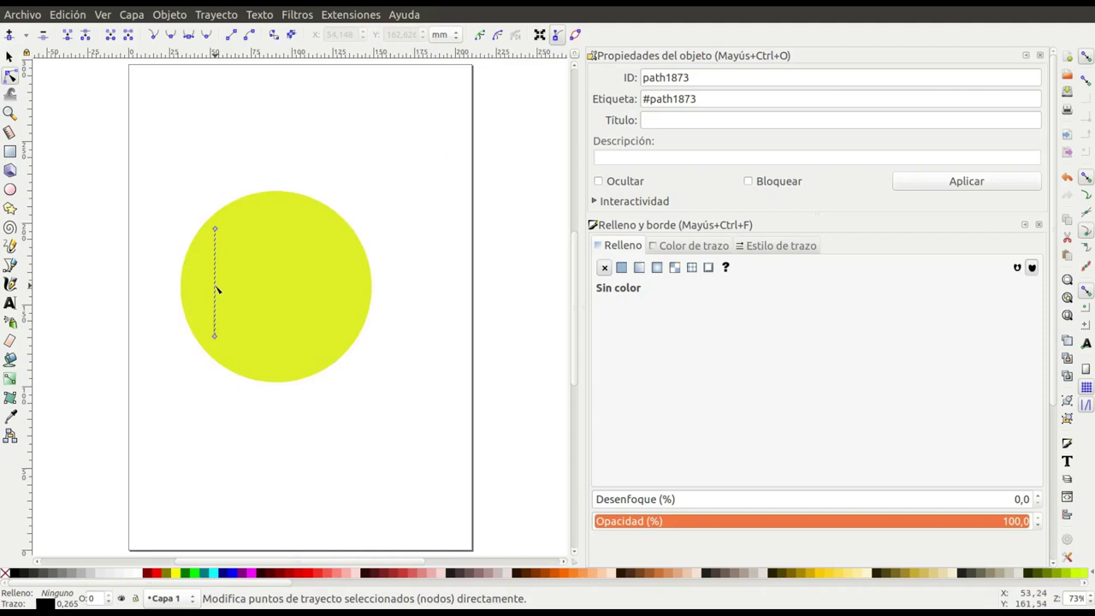
pyautogui.moveTo(215, 290)
pyautogui.mouseDown()
pyautogui.moveTo(190, 291)
pyautogui.moveTo(220, 289)
pyautogui.mouseUp()
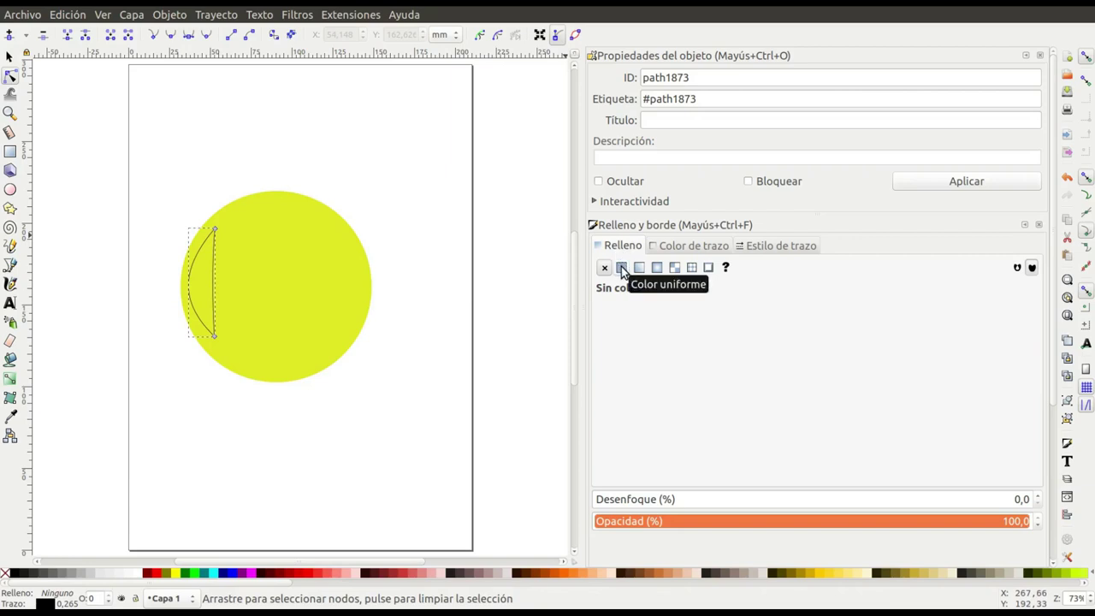
# Step: Give the crescent a flat white fill and no stroke
pyautogui.click(621, 266)
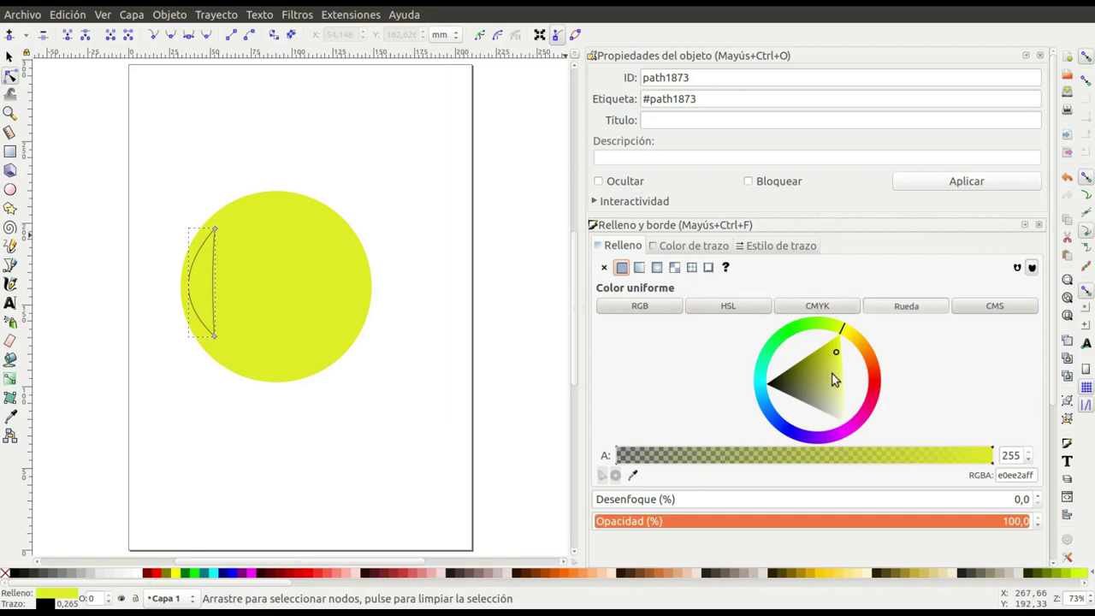
pyautogui.moveTo(834, 380); pyautogui.dragTo(851, 426)
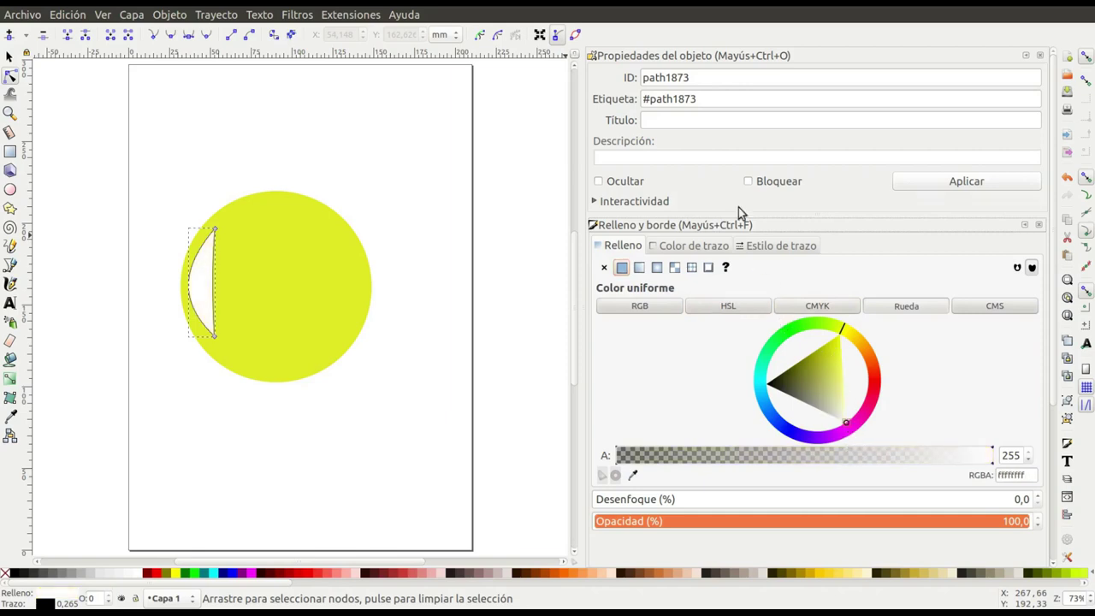
pyautogui.click(691, 245)
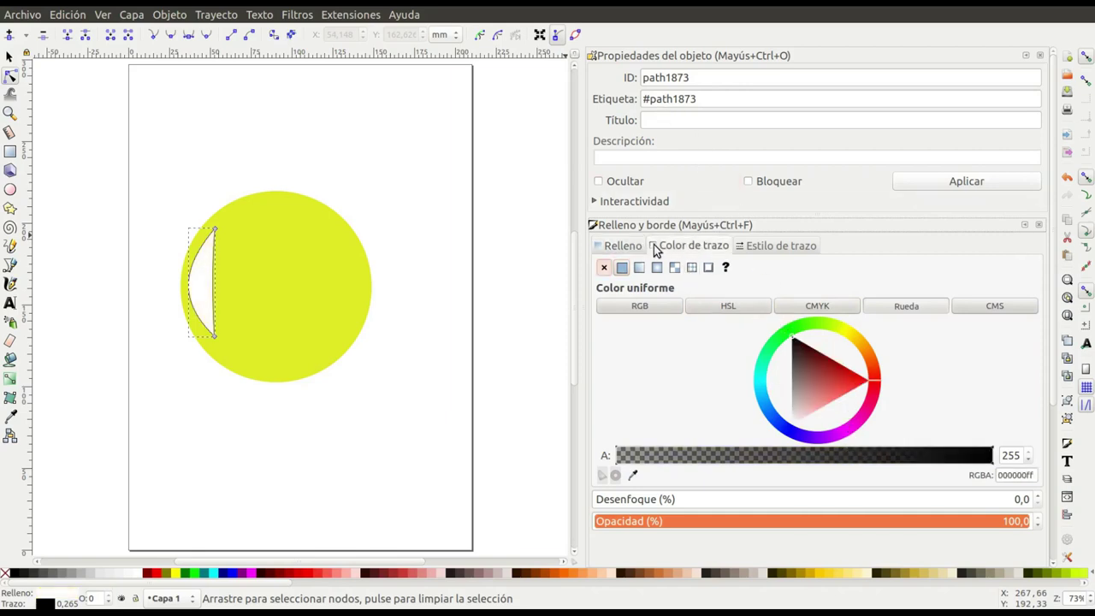
pyautogui.click(604, 269)
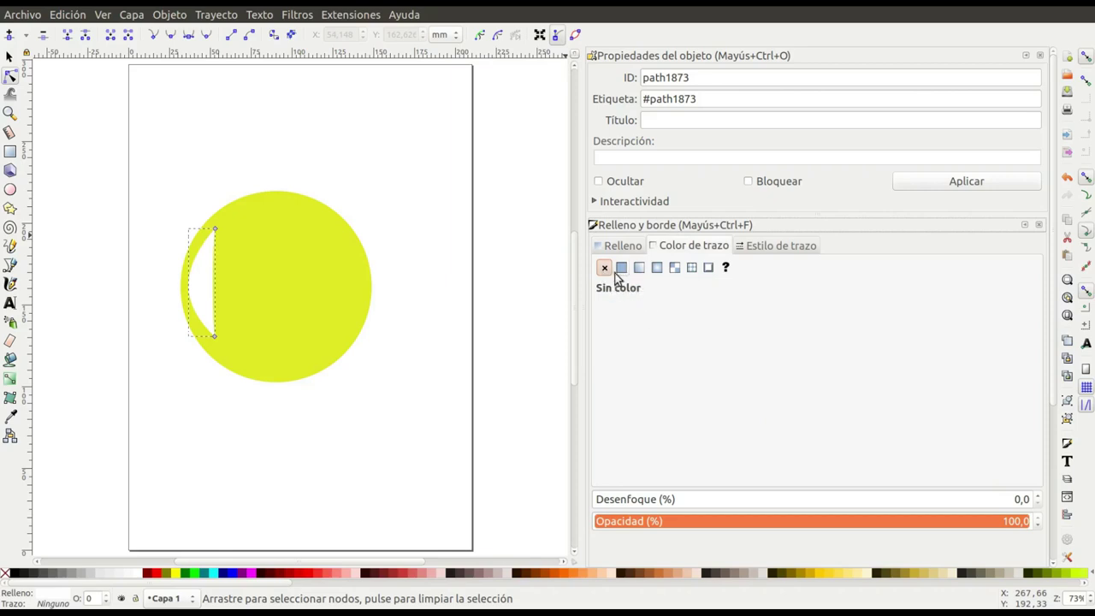
pyautogui.click(625, 246)
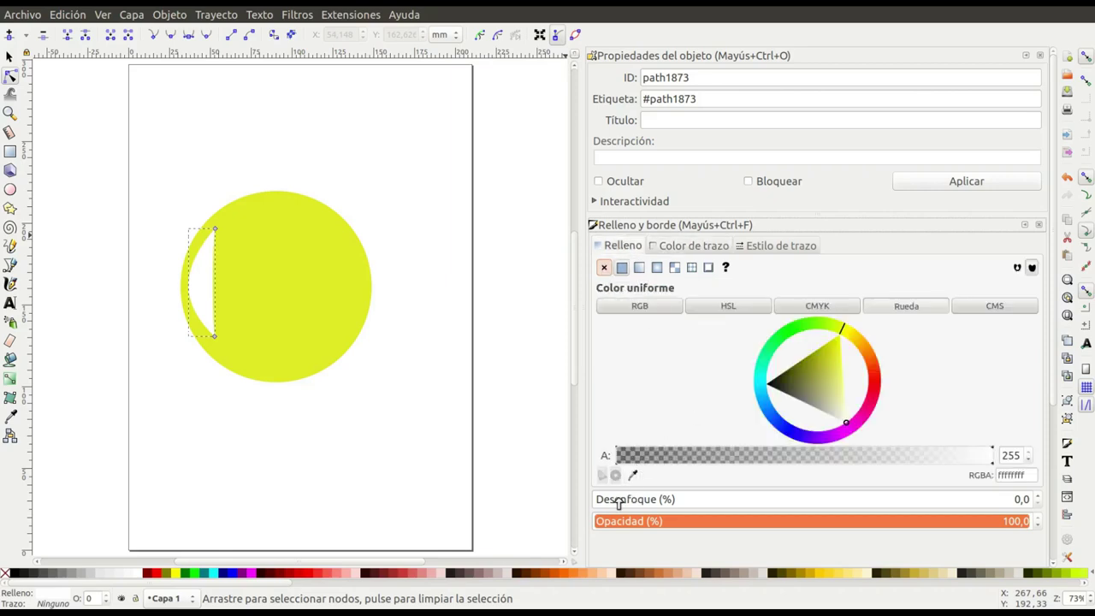
# Step: Blur the white crescent to about 12.5% and deselect it
pyautogui.moveTo(597, 499); pyautogui.dragTo(650, 500)
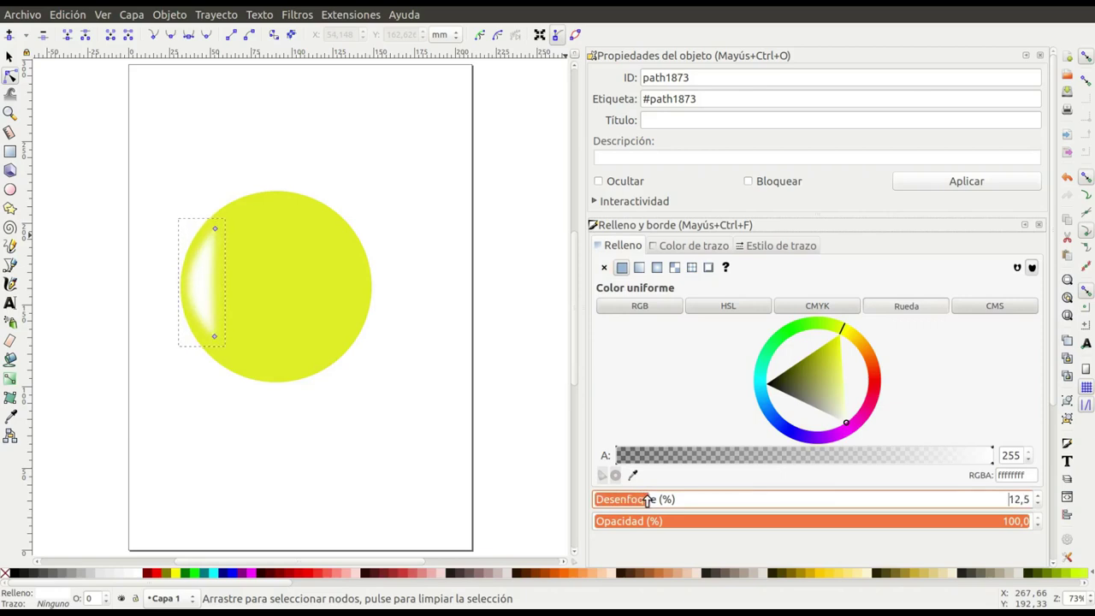
pyautogui.click(9, 56)
pyautogui.click(251, 386)
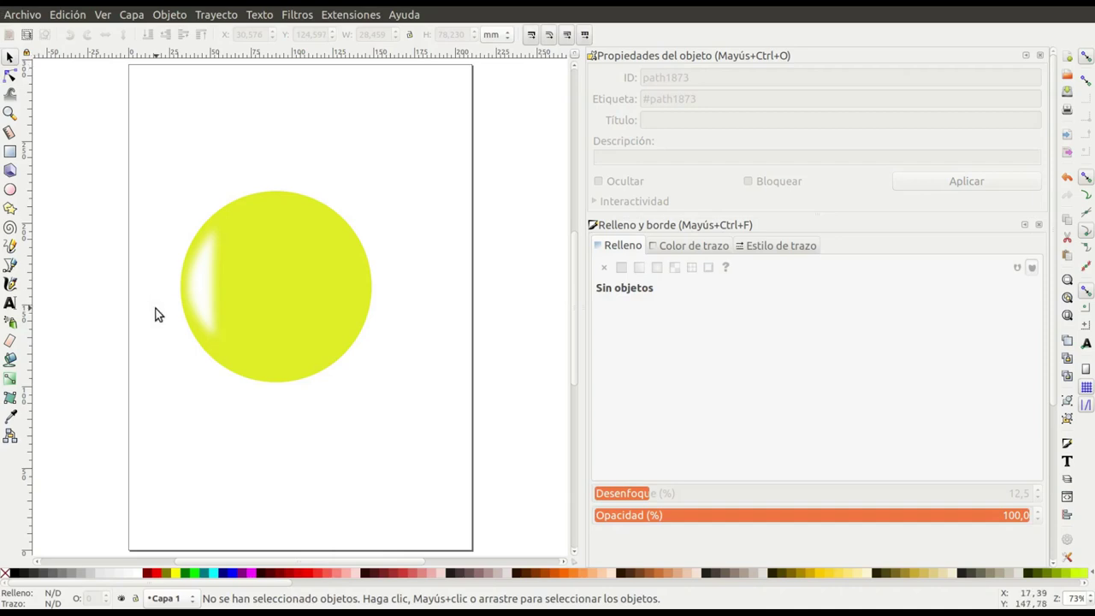
# Step: Draw a small white oval on the face's upper left with a flat black outline
pyautogui.click(11, 190)
pyautogui.moveTo(248, 246)
pyautogui.mouseDown()
pyautogui.moveTo(233, 229)
pyautogui.moveTo(262, 277)
pyautogui.mouseUp()
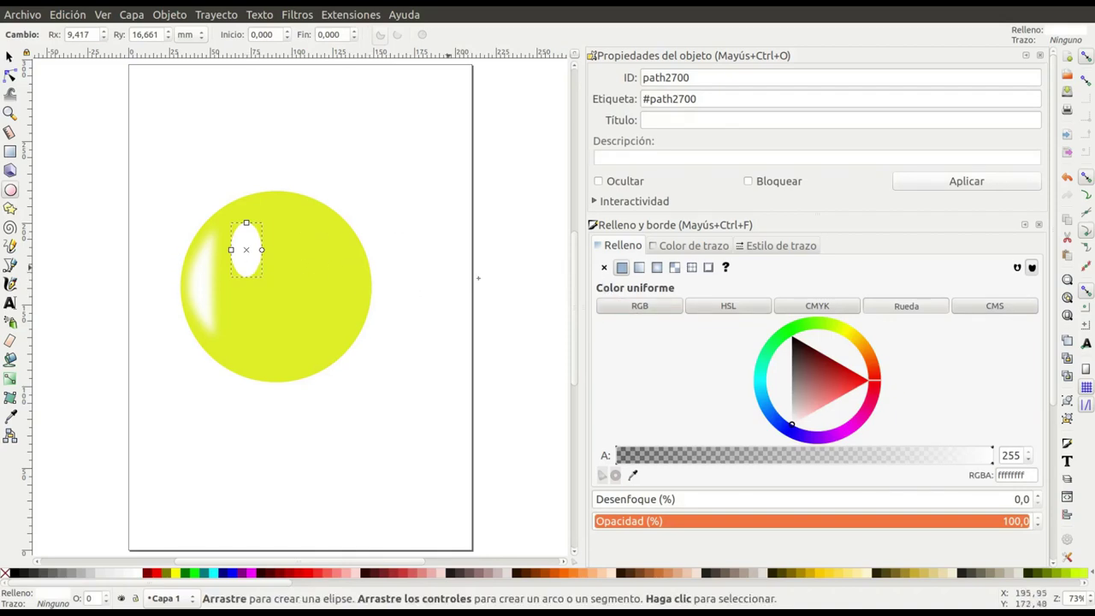
pyautogui.click(706, 247)
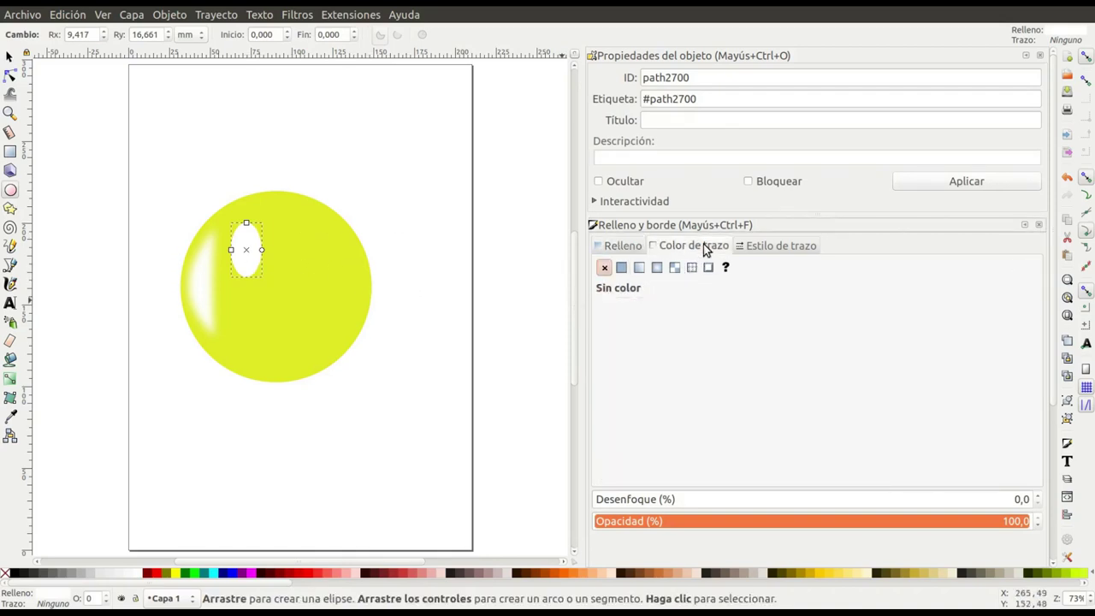
pyautogui.click(622, 268)
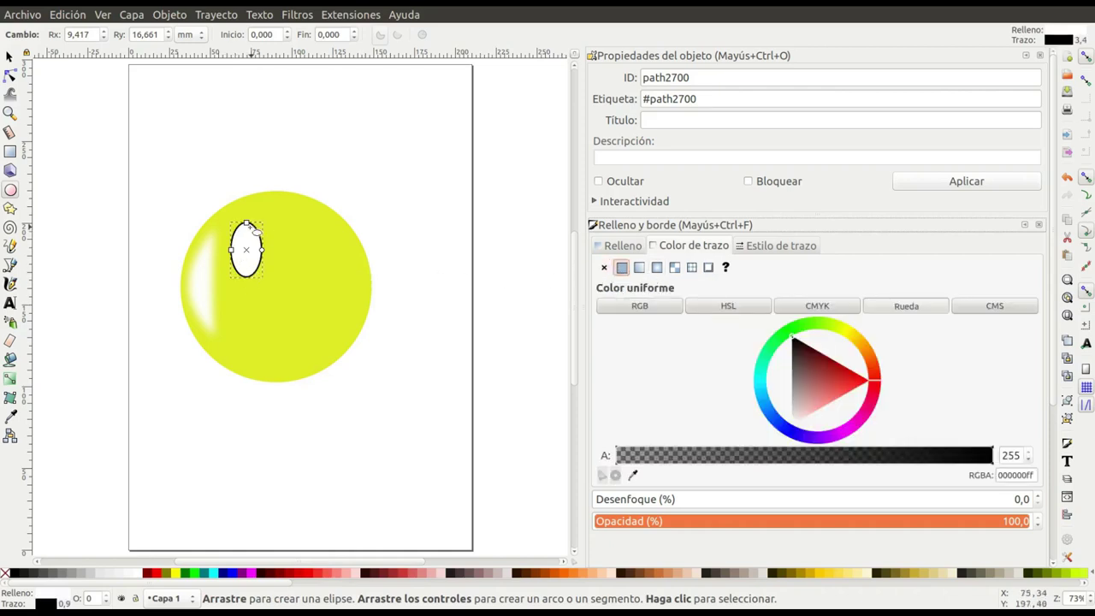
# Step: Discard a trial gradient outline, restore a solid black stroke on the oval, and deselect it
pyautogui.click(639, 268)
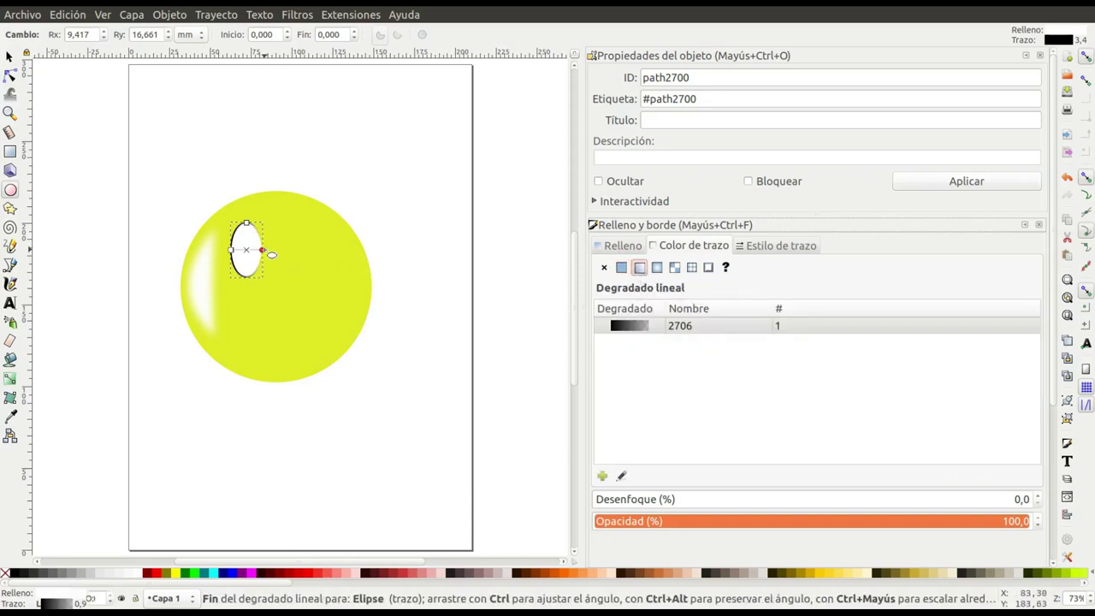
pyautogui.moveTo(271, 255)
pyautogui.mouseDown()
pyautogui.moveTo(260, 271)
pyautogui.moveTo(272, 262)
pyautogui.mouseUp()
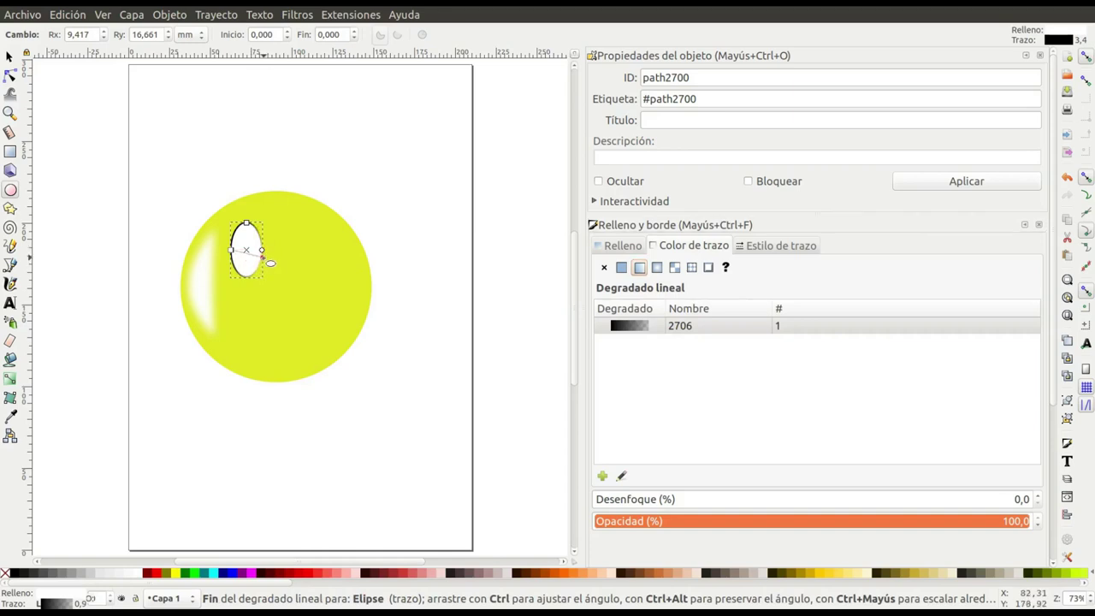
pyautogui.press('Delete')
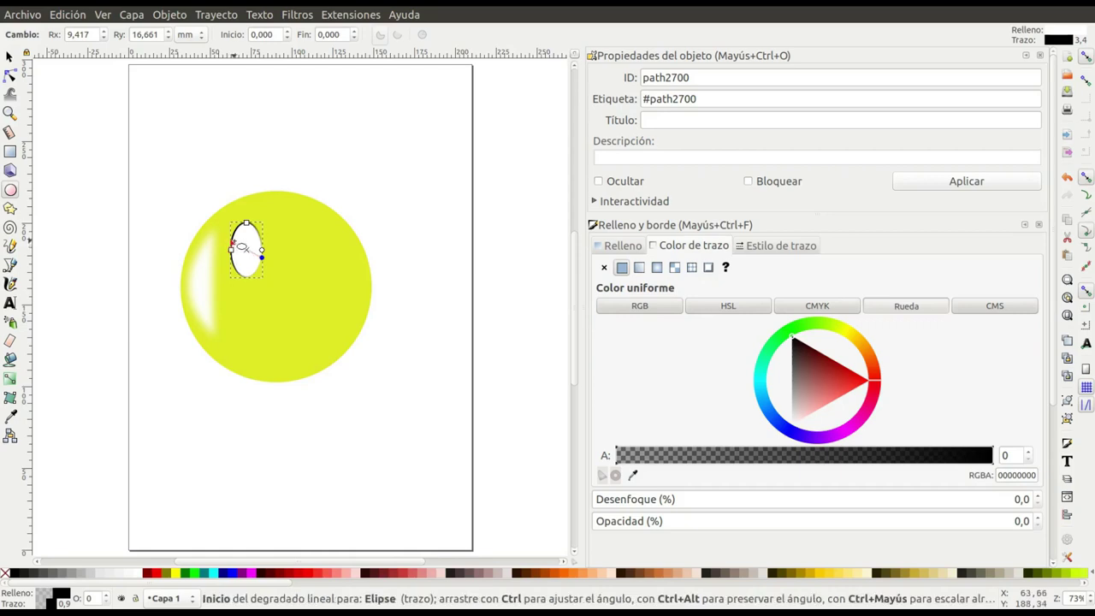
pyautogui.click(242, 247)
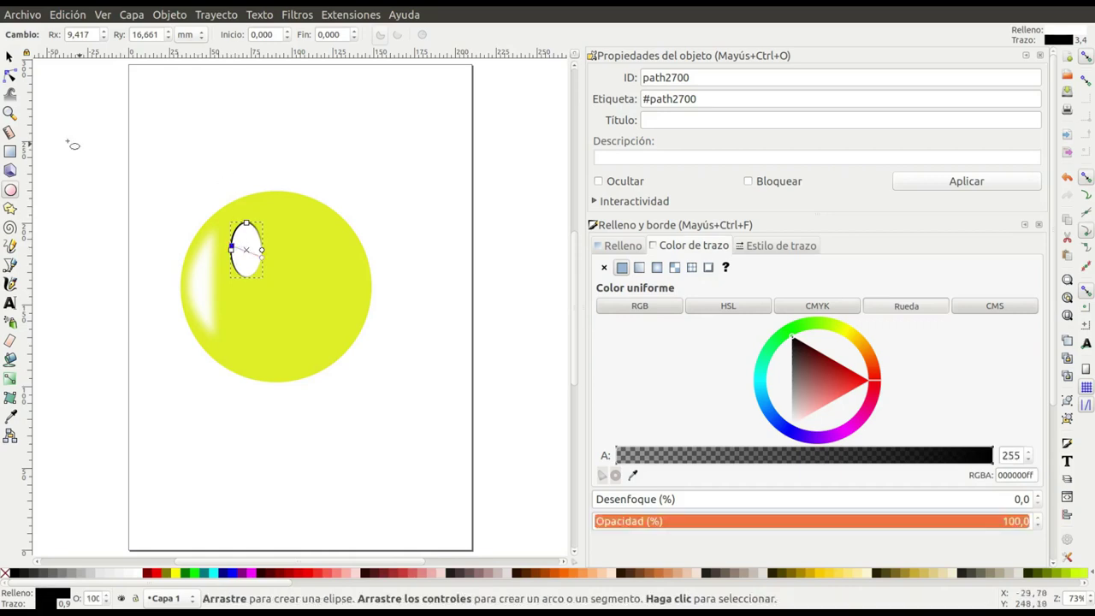
pyautogui.click(8, 58)
pyautogui.click(167, 464)
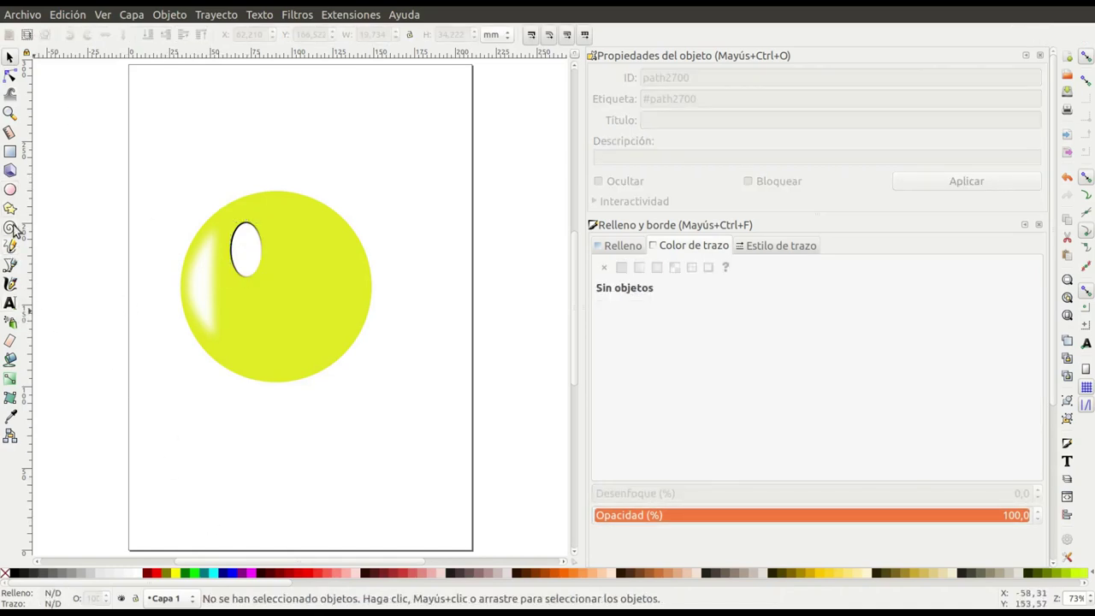
# Step: Draw a small black-filled, outline-free pupil in the eye's lower part, nudged slightly left and down
pyautogui.click(10, 191)
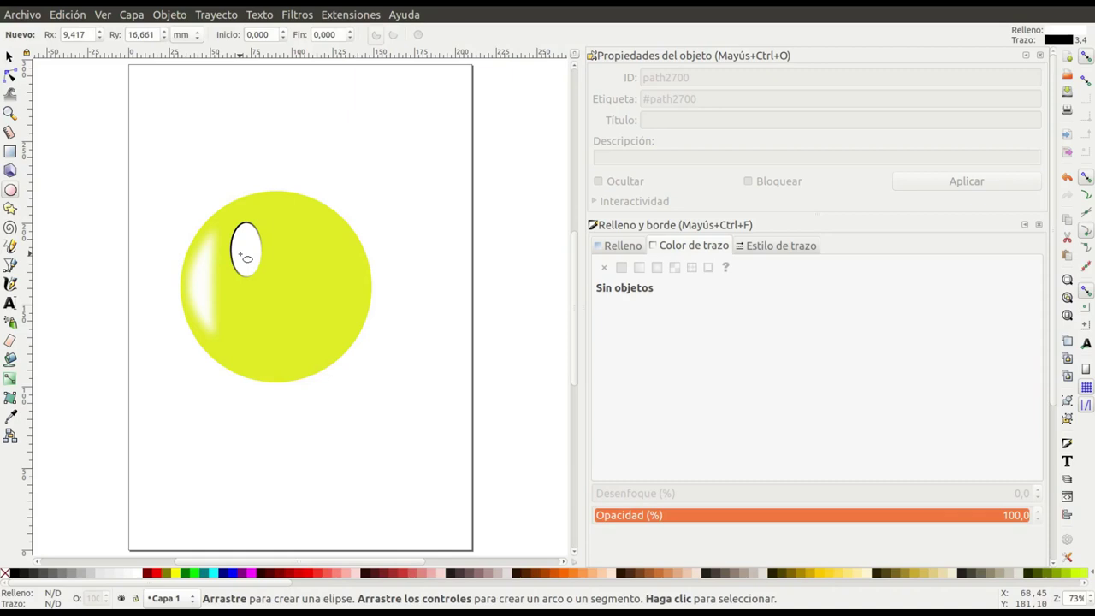
pyautogui.moveTo(241, 253); pyautogui.dragTo(256, 268)
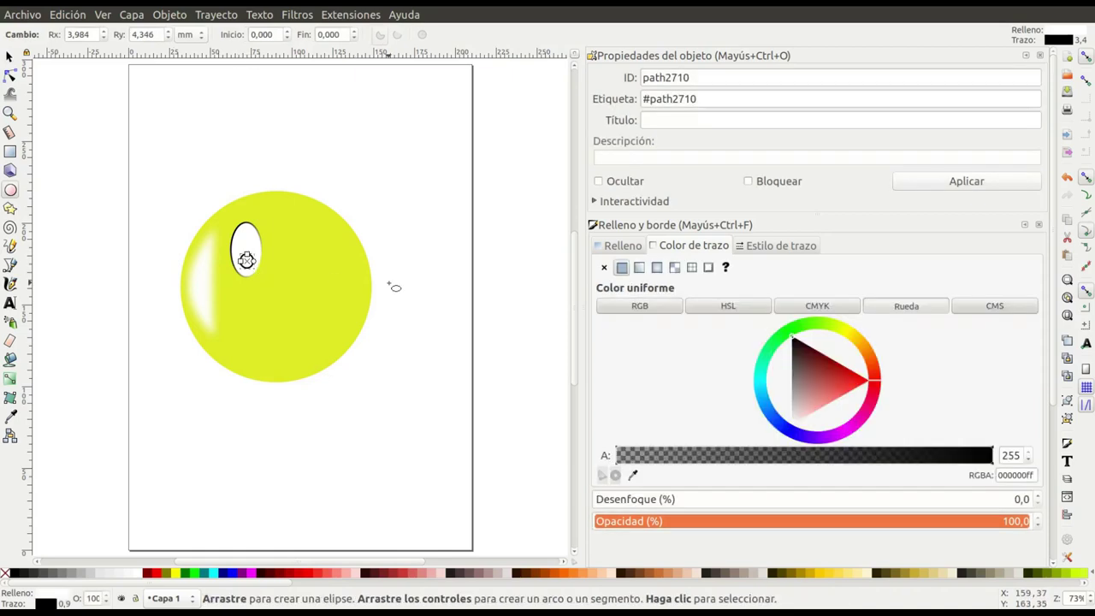
pyautogui.click(604, 267)
pyautogui.click(619, 245)
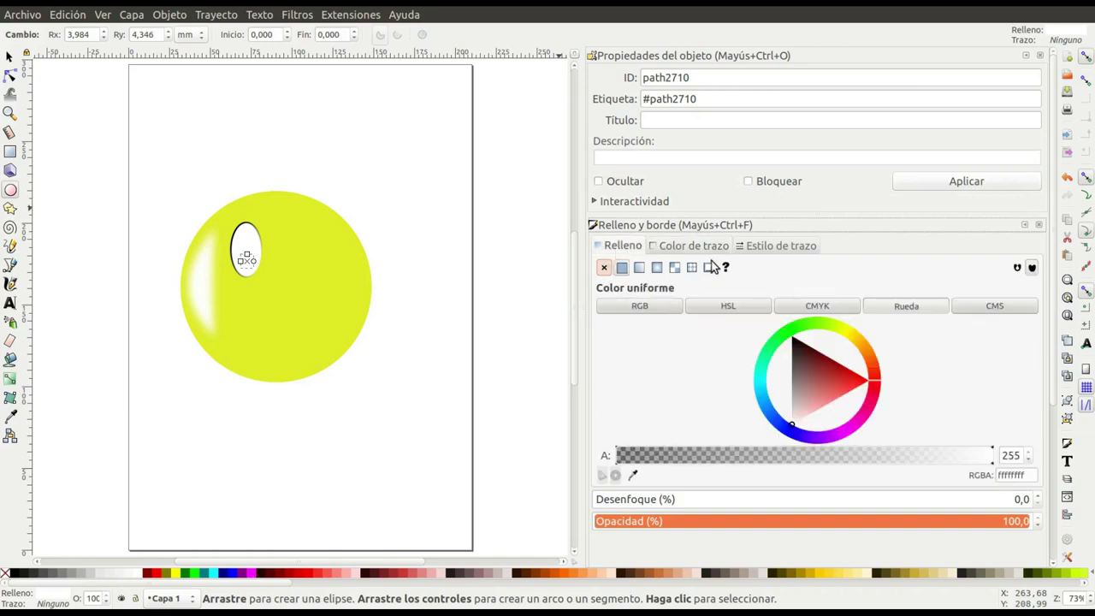
pyautogui.click(795, 343)
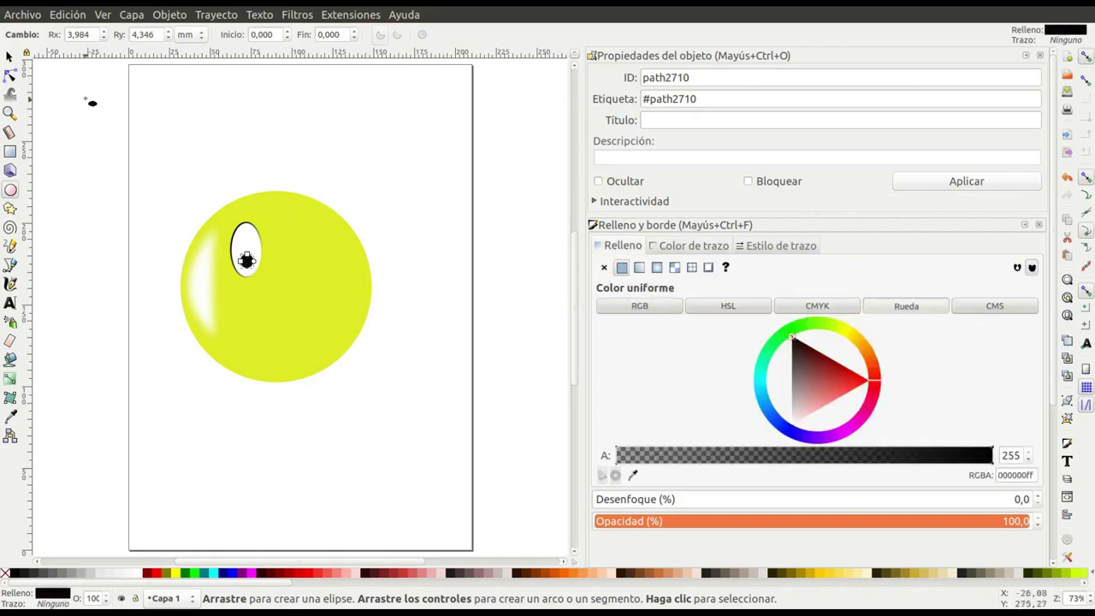
pyautogui.click(10, 56)
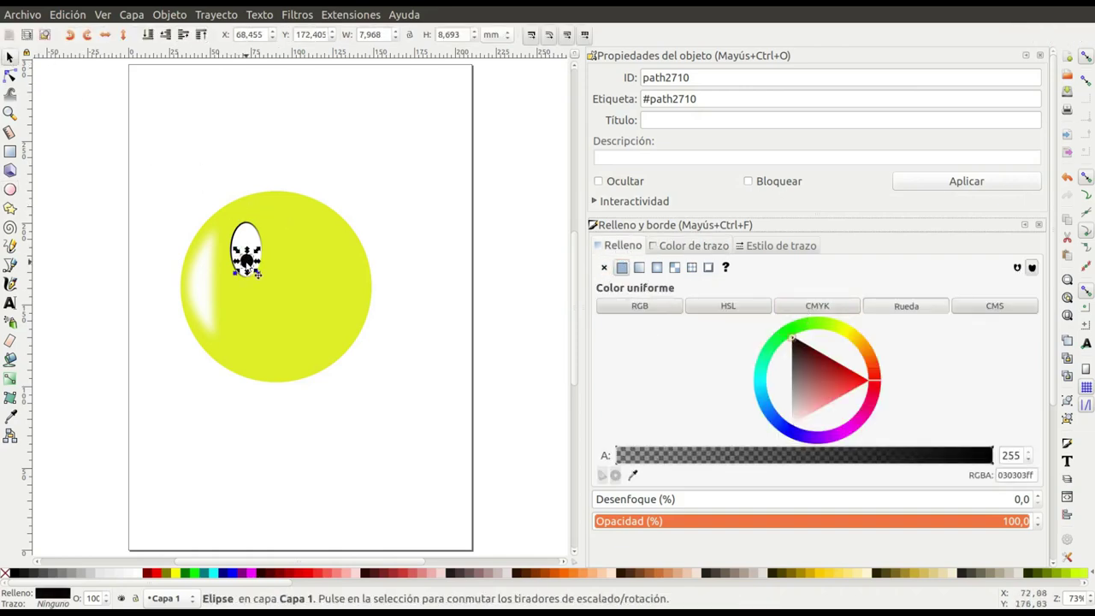
pyautogui.moveTo(246, 265); pyautogui.dragTo(240, 266)
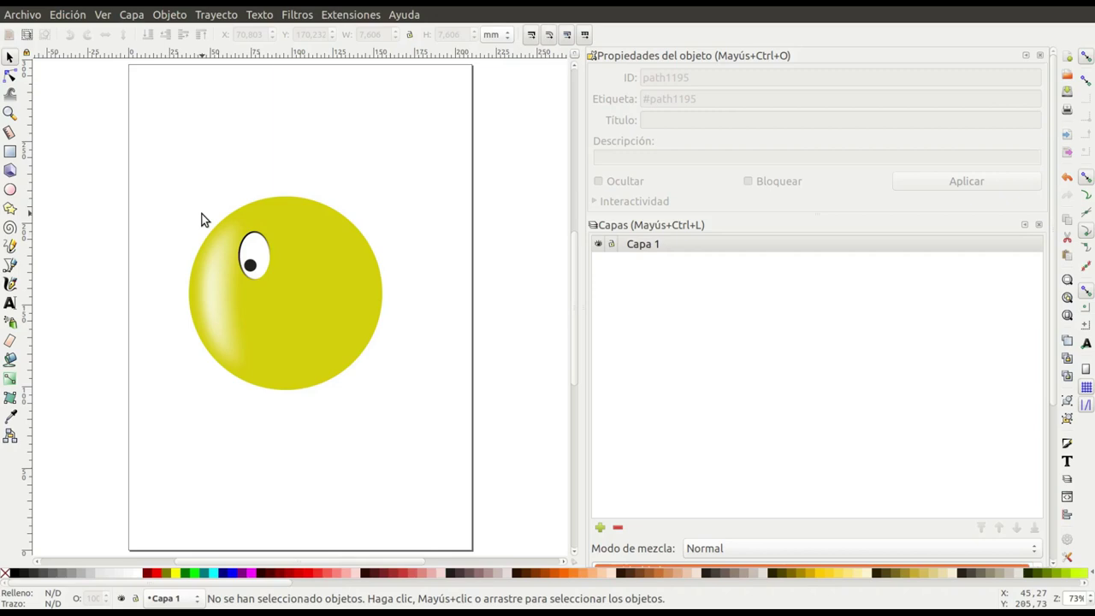
# Step: Copy the eye with its pupil and position the copy to the right of the first eye
pyautogui.moveTo(212, 202); pyautogui.dragTo(286, 289)
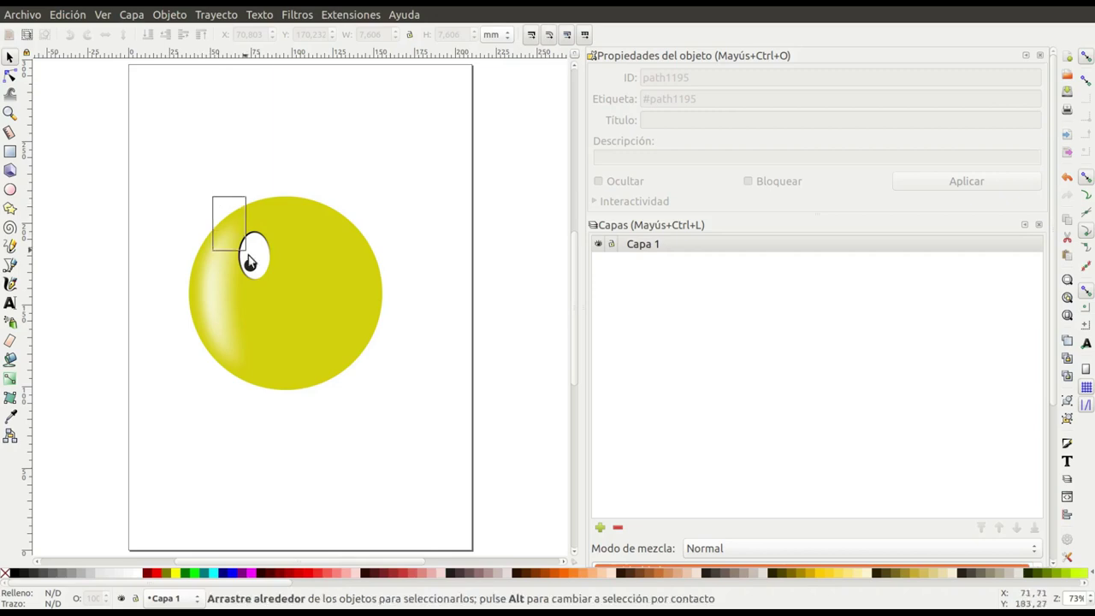
pyautogui.hotkey('ctrl', 'c')
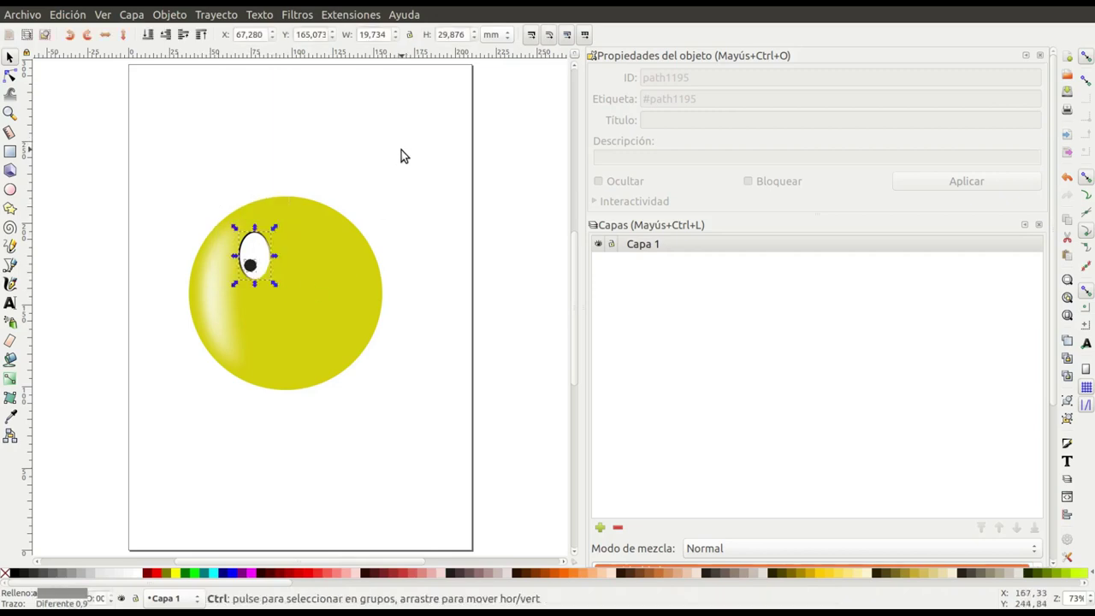
pyautogui.hotkey('ctrl', 'v')
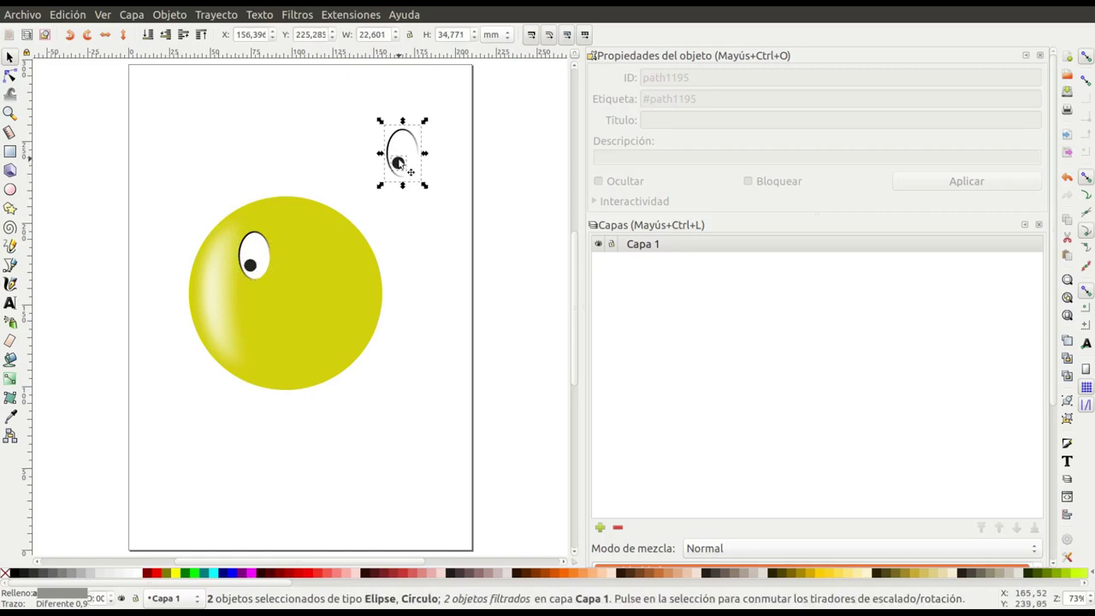
pyautogui.moveTo(399, 163); pyautogui.dragTo(306, 267)
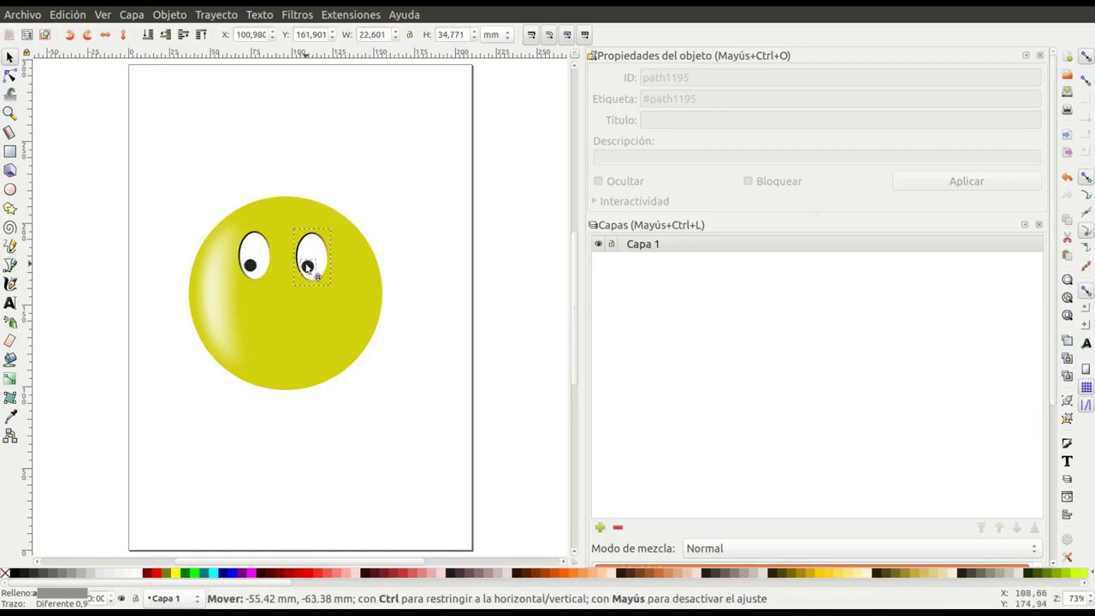
pyautogui.moveTo(306, 267); pyautogui.dragTo(310, 266)
pyautogui.click(309, 266)
pyautogui.click(343, 123)
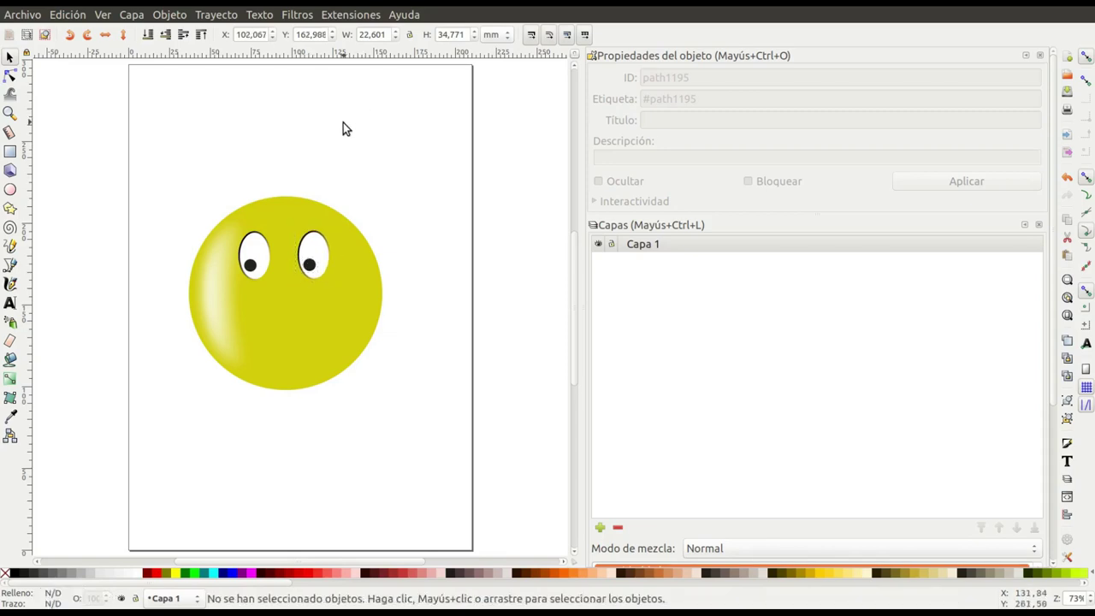
pyautogui.hotkey('ctrl', 'shift', 'a')
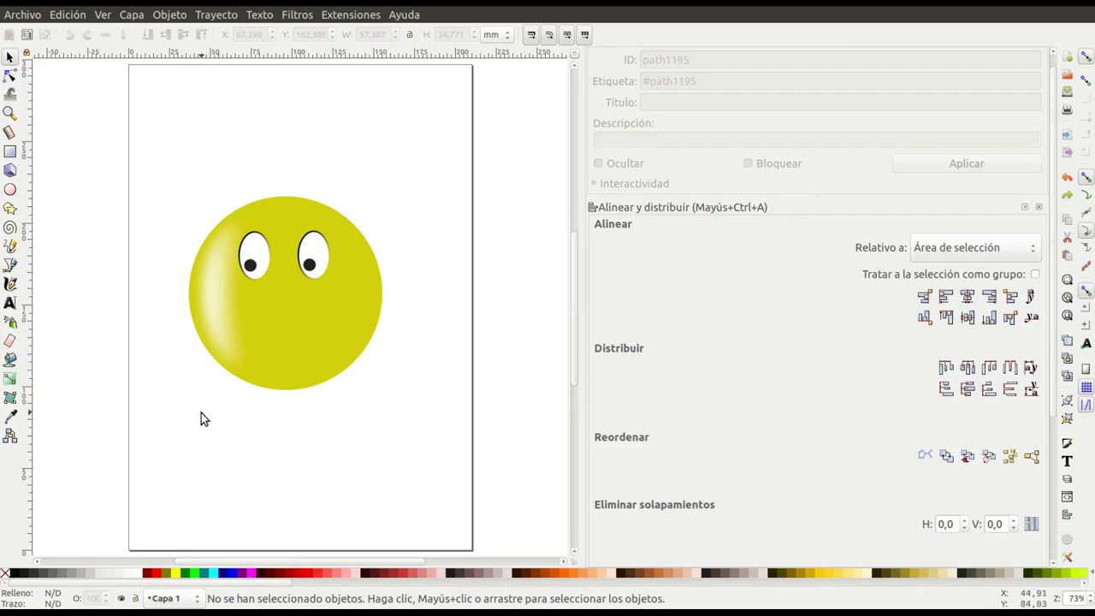
# Step: Draw a short mouth line below the eyes and bend it into a slight curve
pyautogui.click(11, 265)
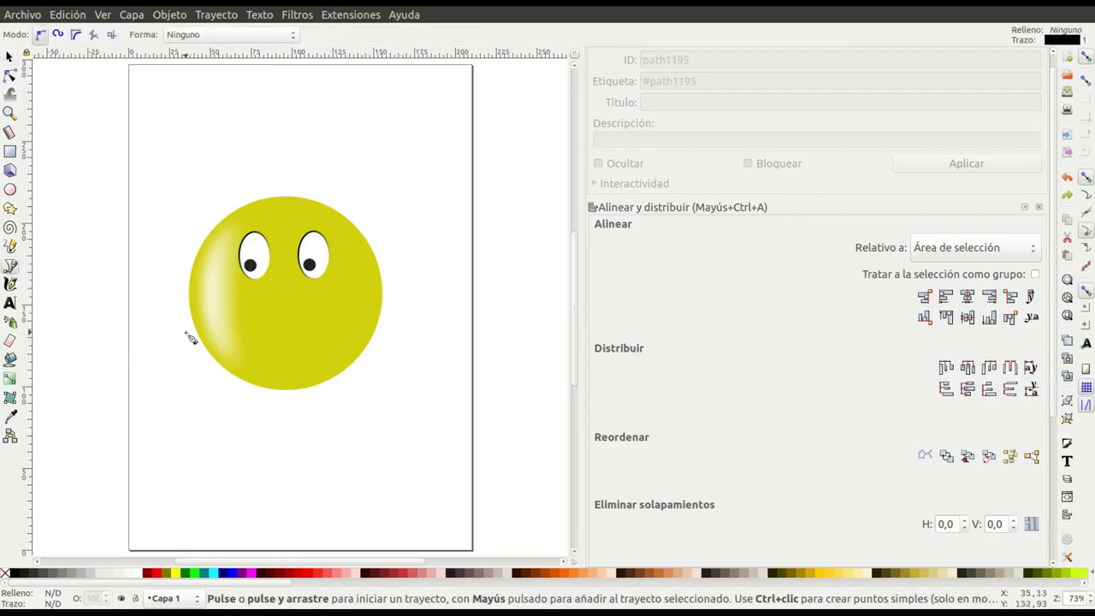
pyautogui.click(272, 334)
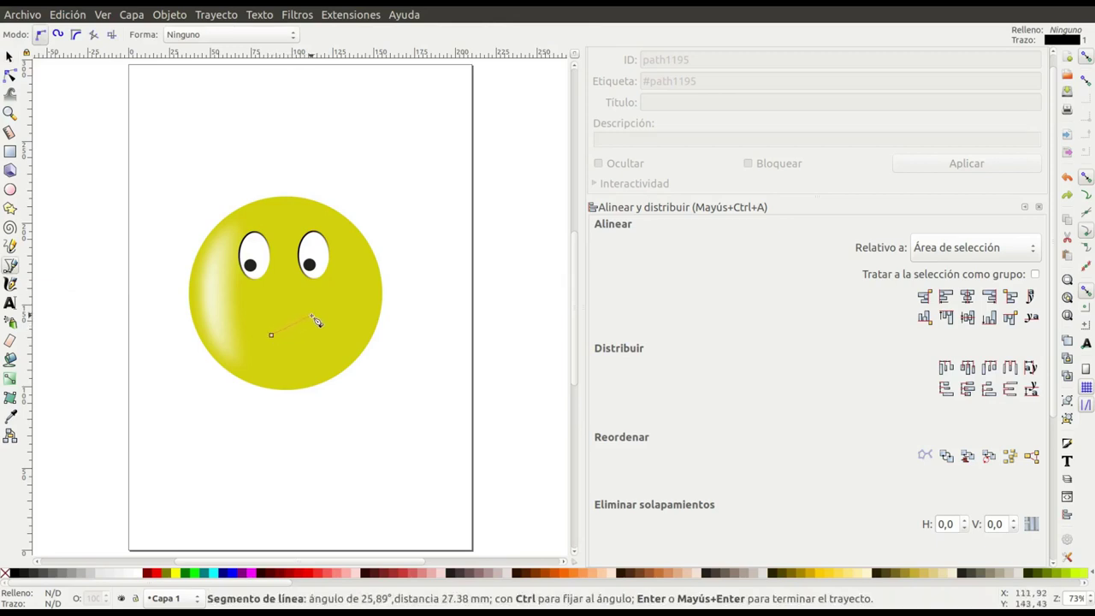
pyautogui.click(312, 316)
pyautogui.press('Return')
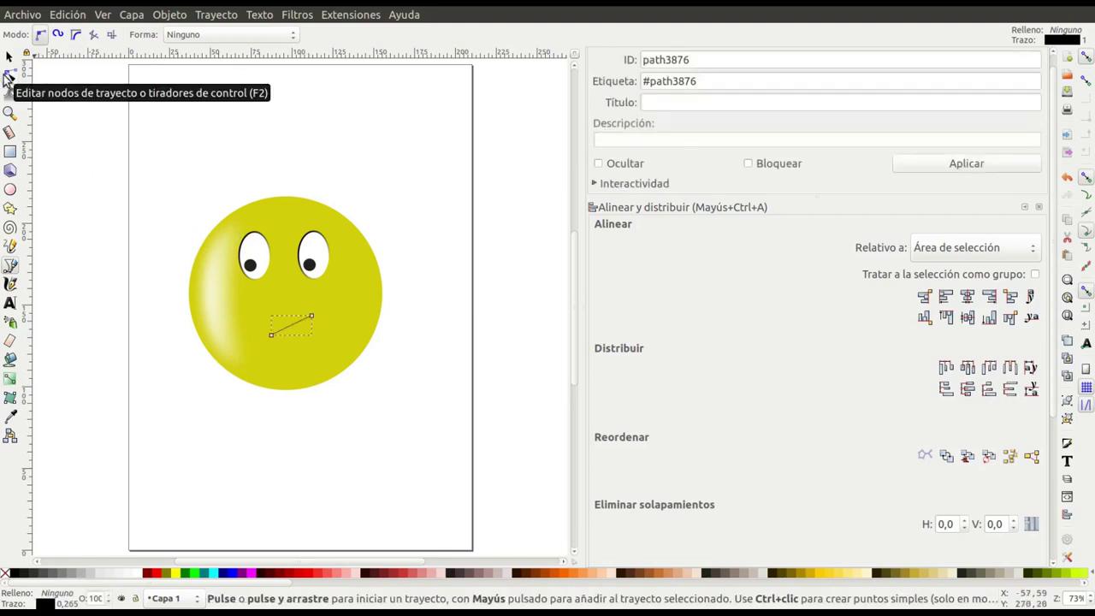
pyautogui.click(10, 76)
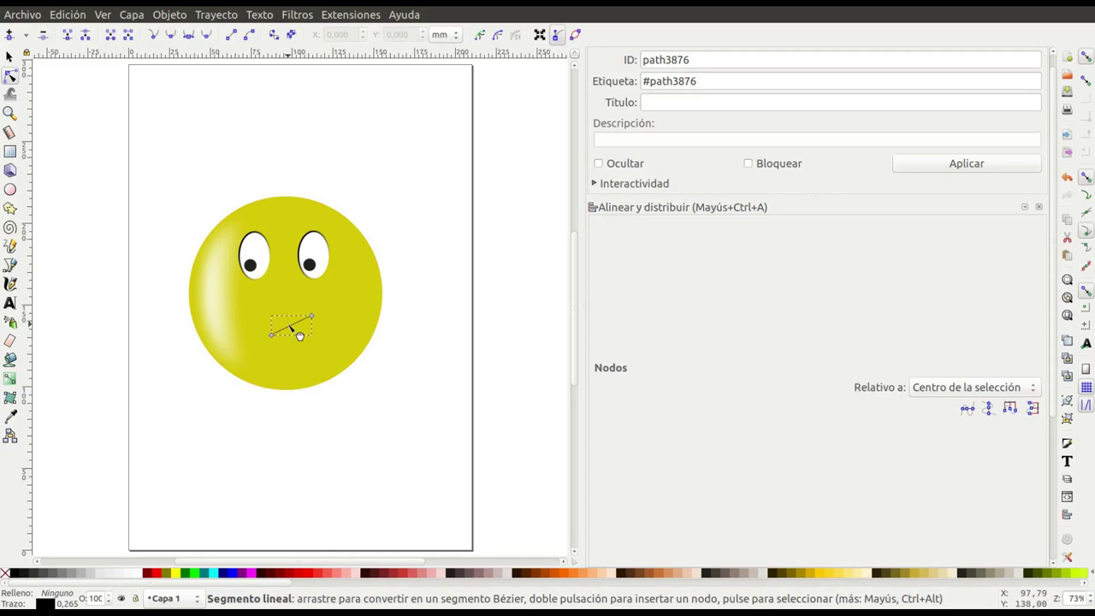
pyautogui.moveTo(298, 335); pyautogui.dragTo(299, 331)
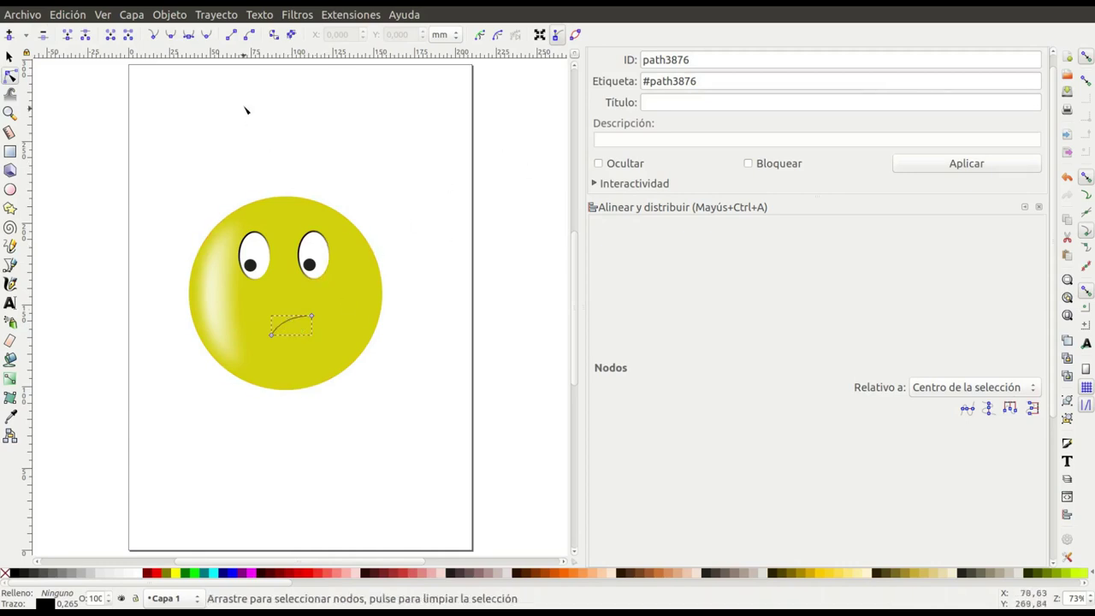
pyautogui.click(165, 15)
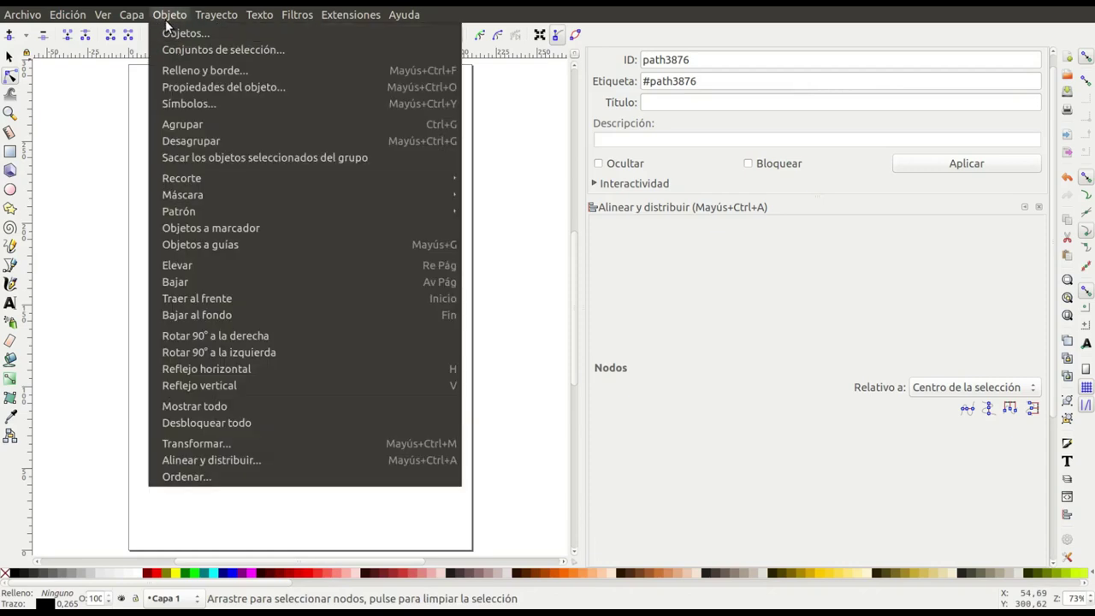
# Step: Set the mouth line's stroke width to 1.765 mm in Fill and Stroke, then deselect it
pyautogui.click(196, 69)
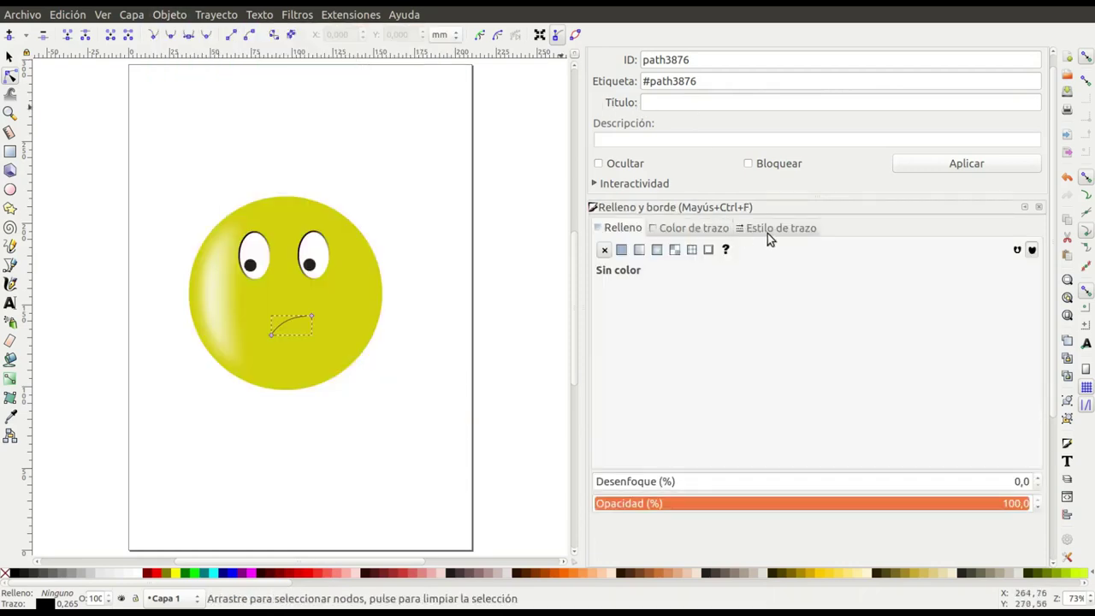
pyautogui.click(771, 229)
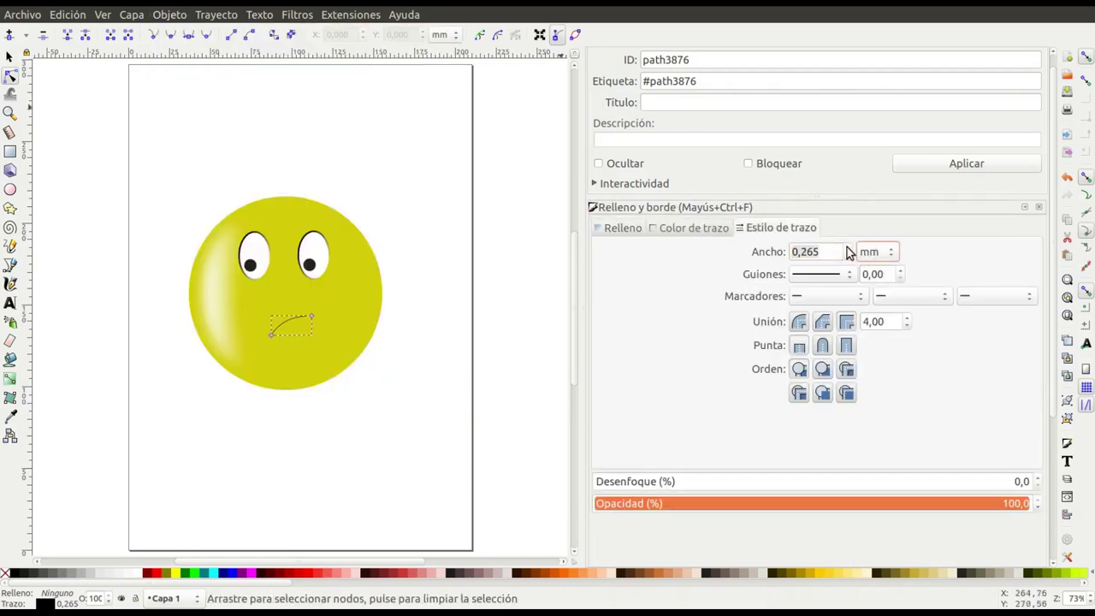
pyautogui.scroll(6, 850, 253)
pyautogui.scroll(1, 849, 253)
pyautogui.scroll(3, 849, 253)
pyautogui.scroll(3, 850, 252)
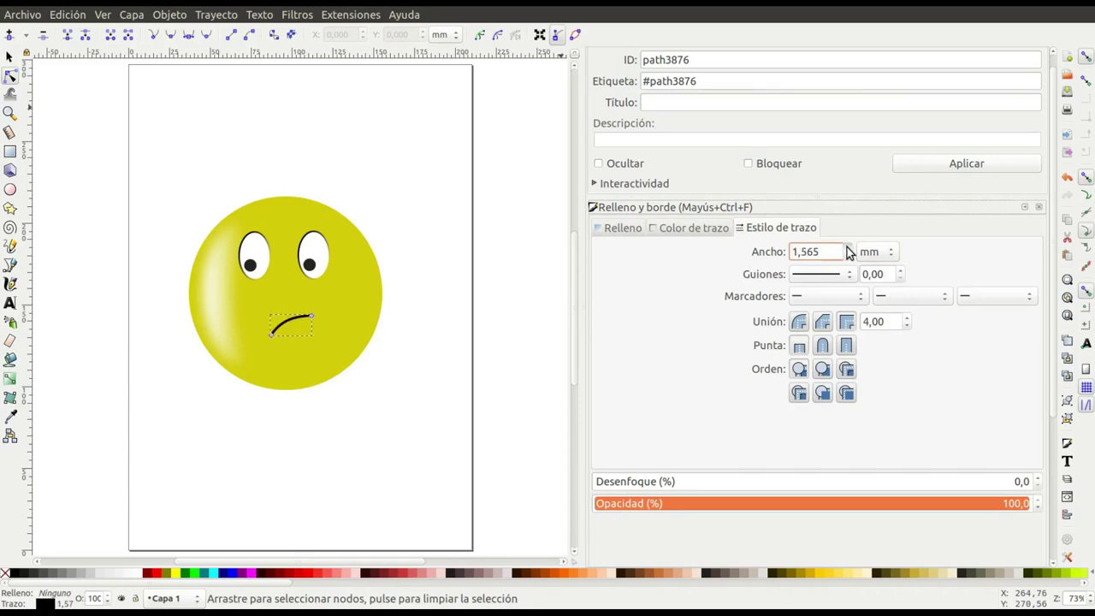
pyautogui.scroll(2, 849, 253)
pyautogui.click(10, 57)
pyautogui.click(109, 155)
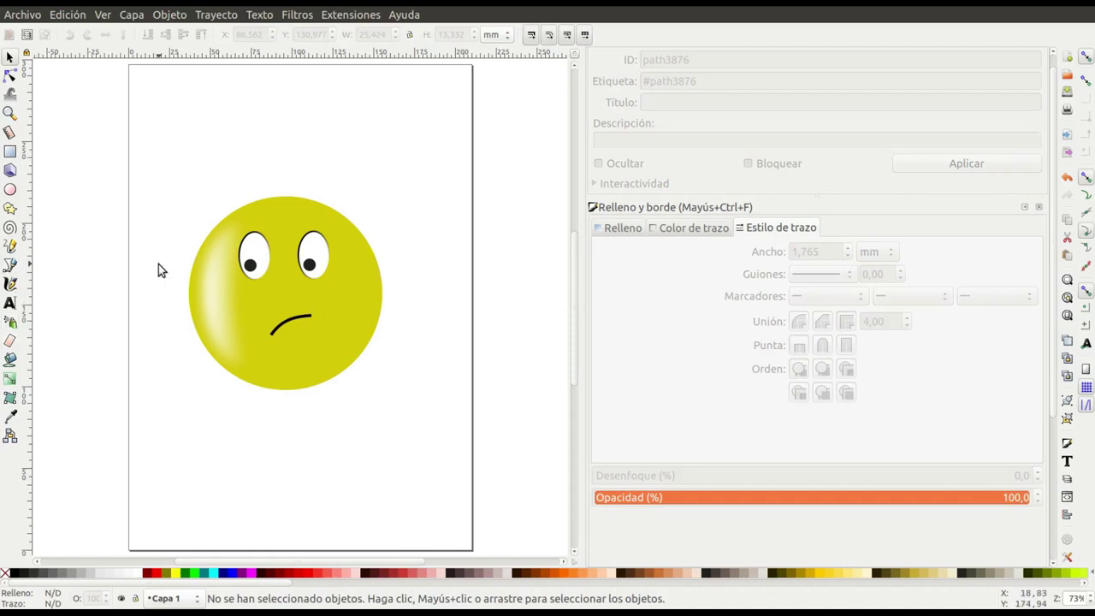
# Step: Draw a flat 122.422 × 14.850 mm black ellipse across the face top, shifted slightly left
pyautogui.click(10, 192)
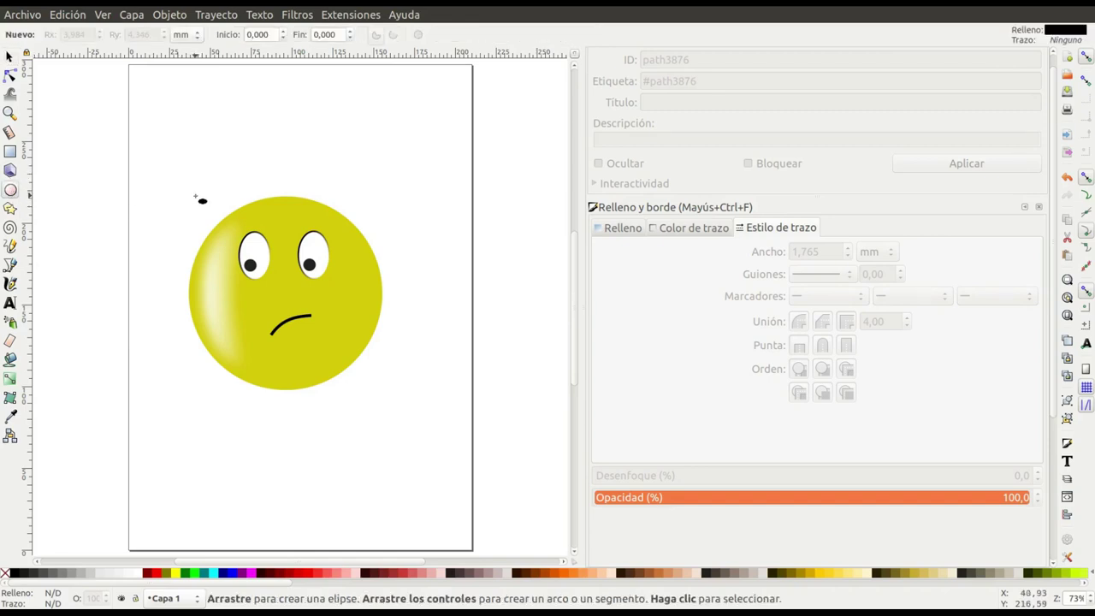
pyautogui.moveTo(196, 196); pyautogui.dragTo(395, 221)
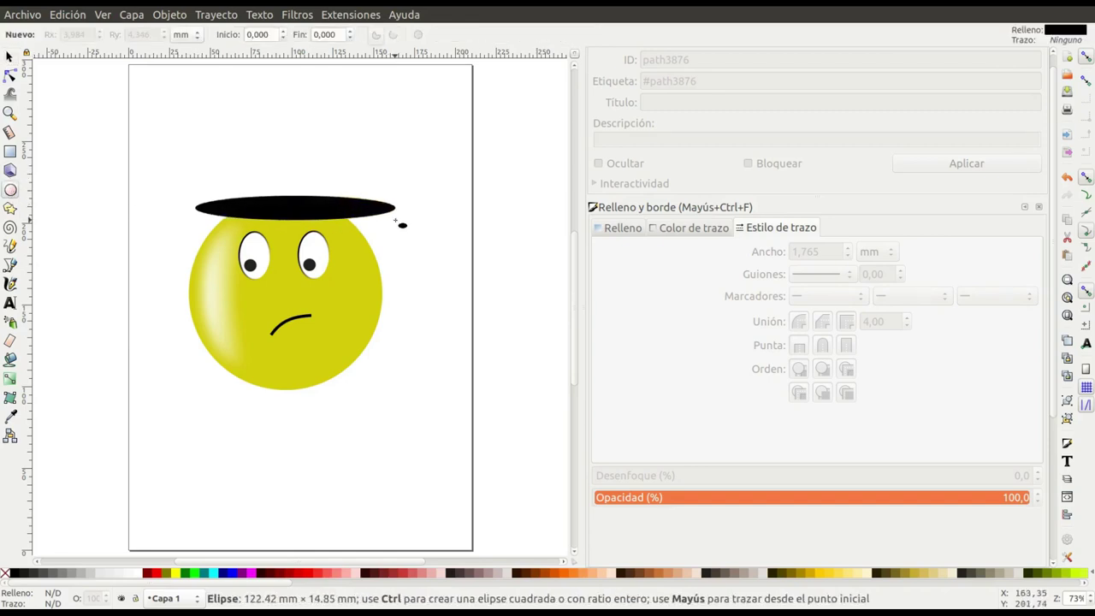
pyautogui.click(10, 56)
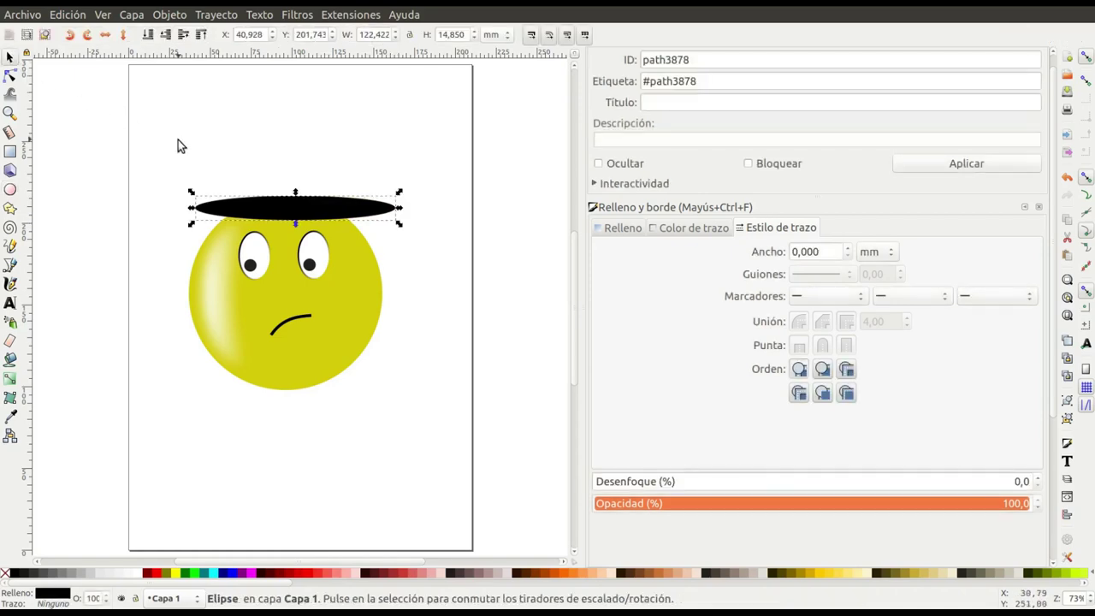
pyautogui.moveTo(294, 205); pyautogui.dragTo(281, 211)
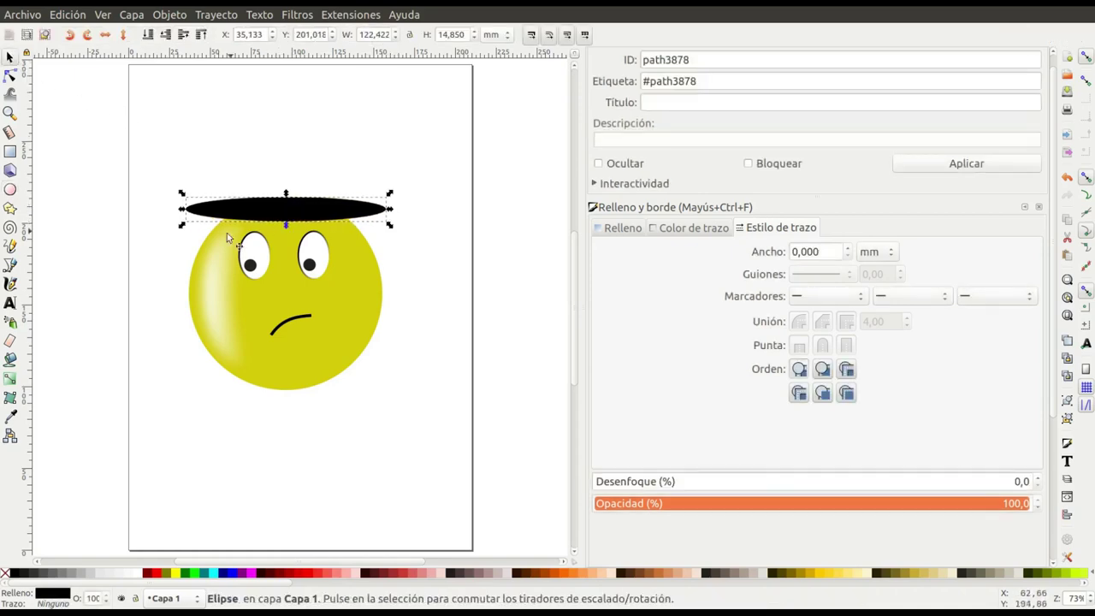
pyautogui.click(114, 271)
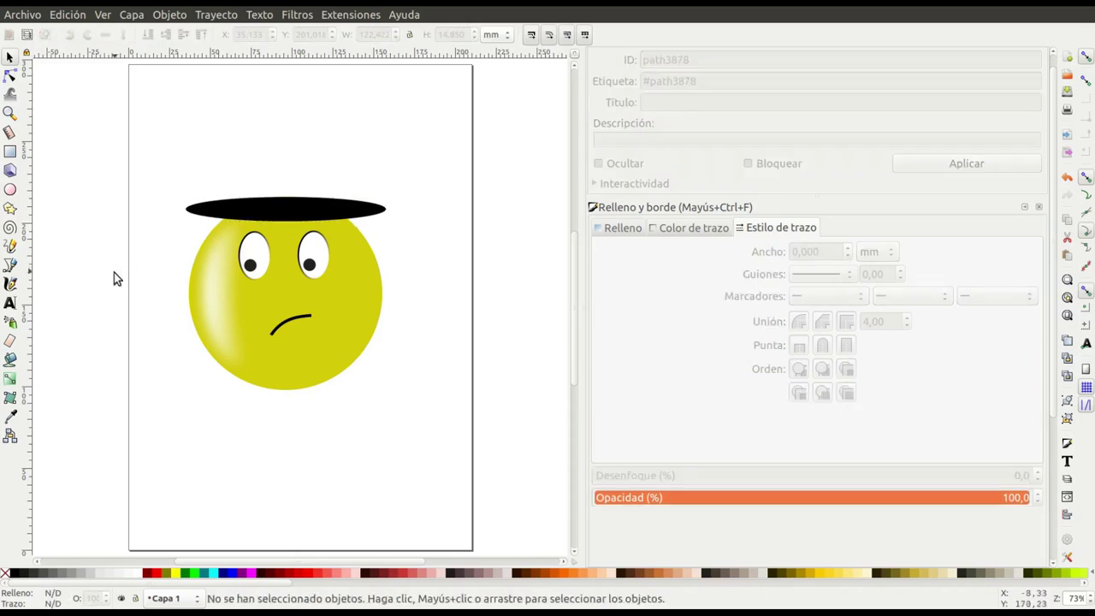
# Step: Draw a closed trapezoid path from the brim up to the crown's top corners and back
pyautogui.click(11, 264)
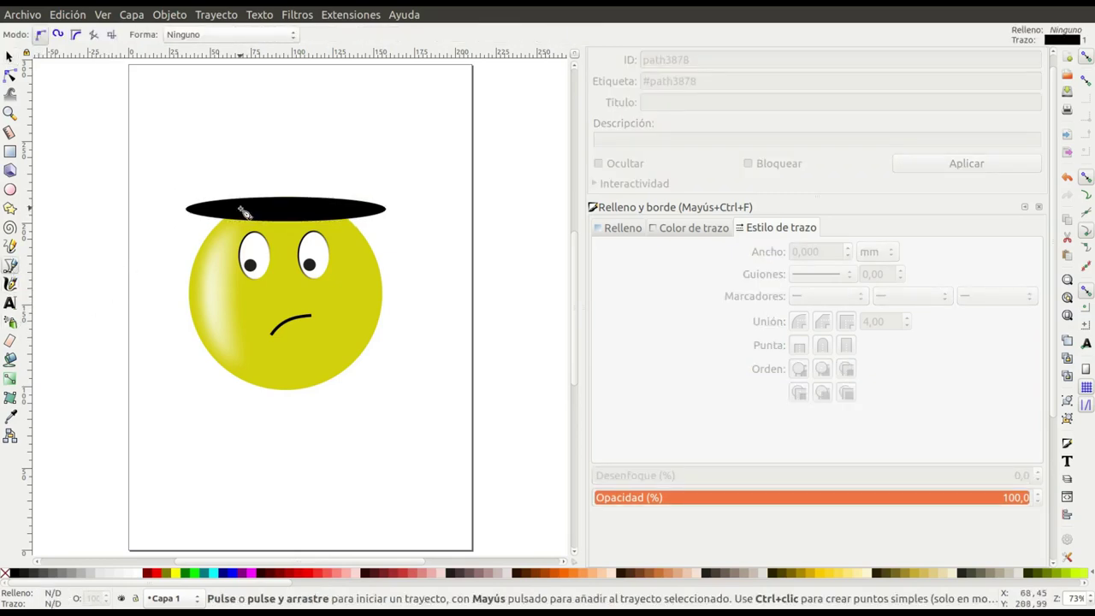
pyautogui.click(233, 206)
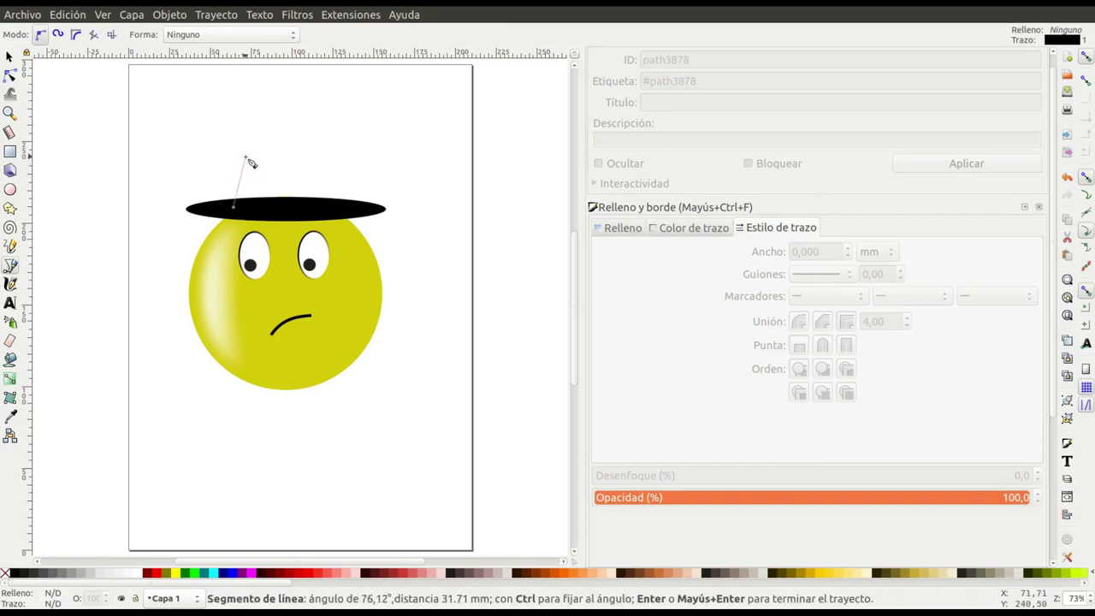
pyautogui.click(246, 158)
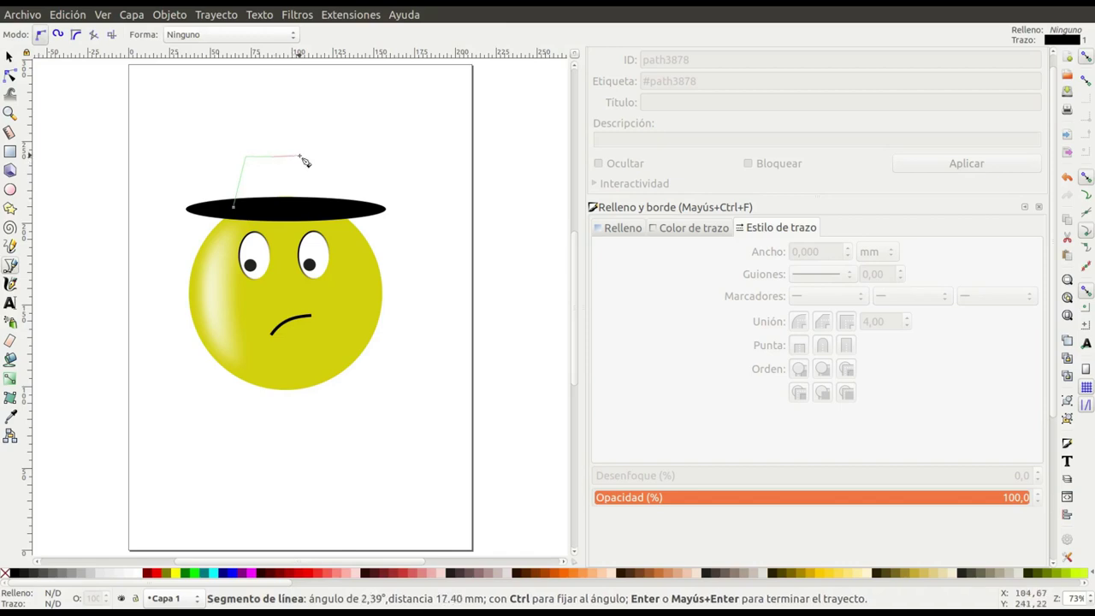
pyautogui.click(300, 158)
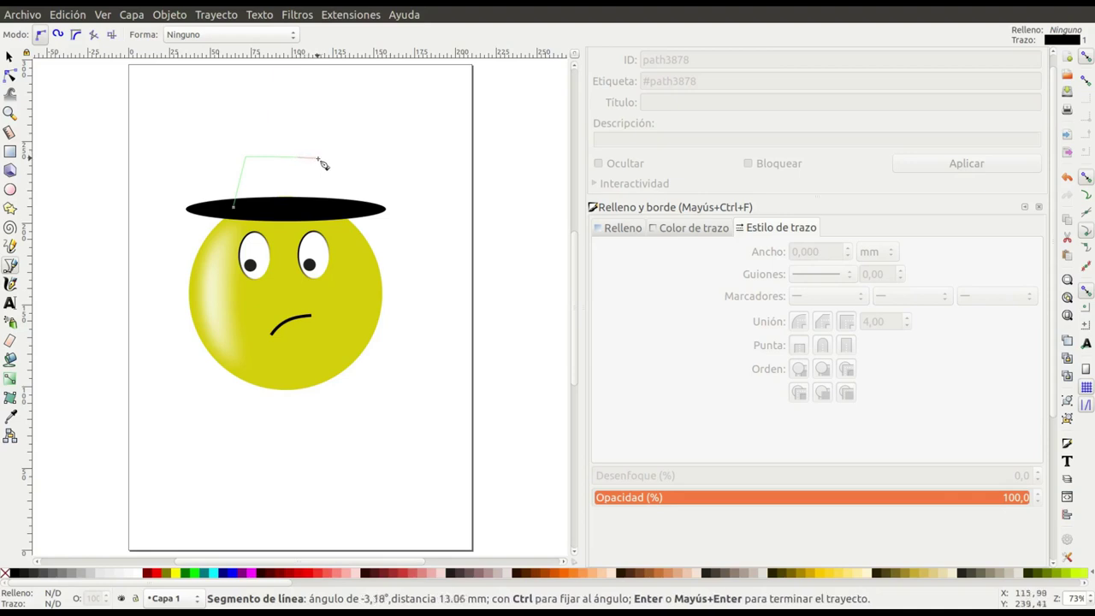
pyautogui.click(322, 157)
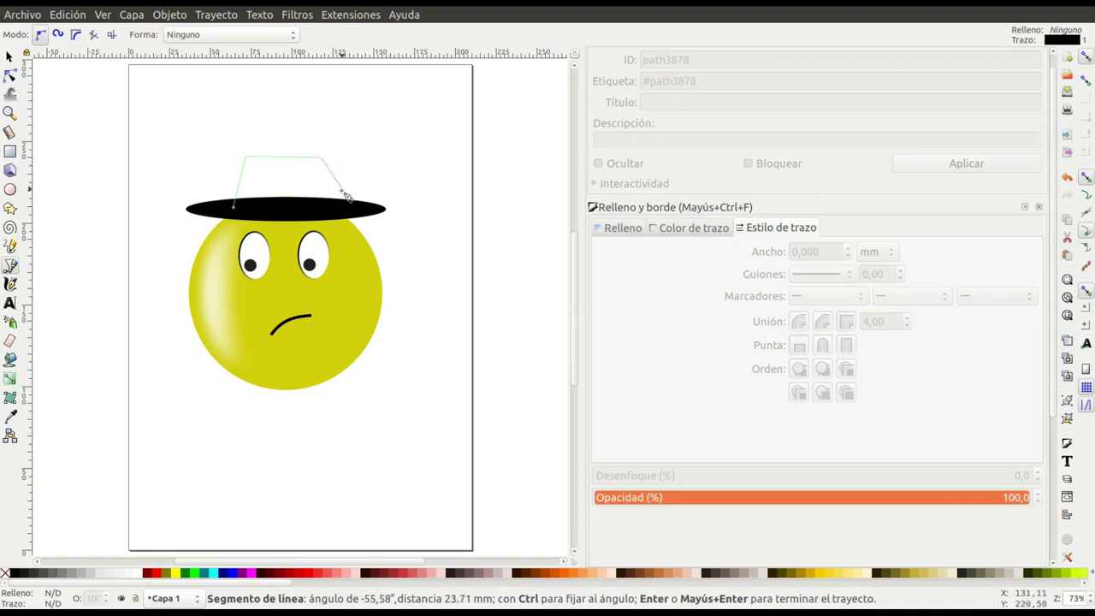
pyautogui.click(333, 207)
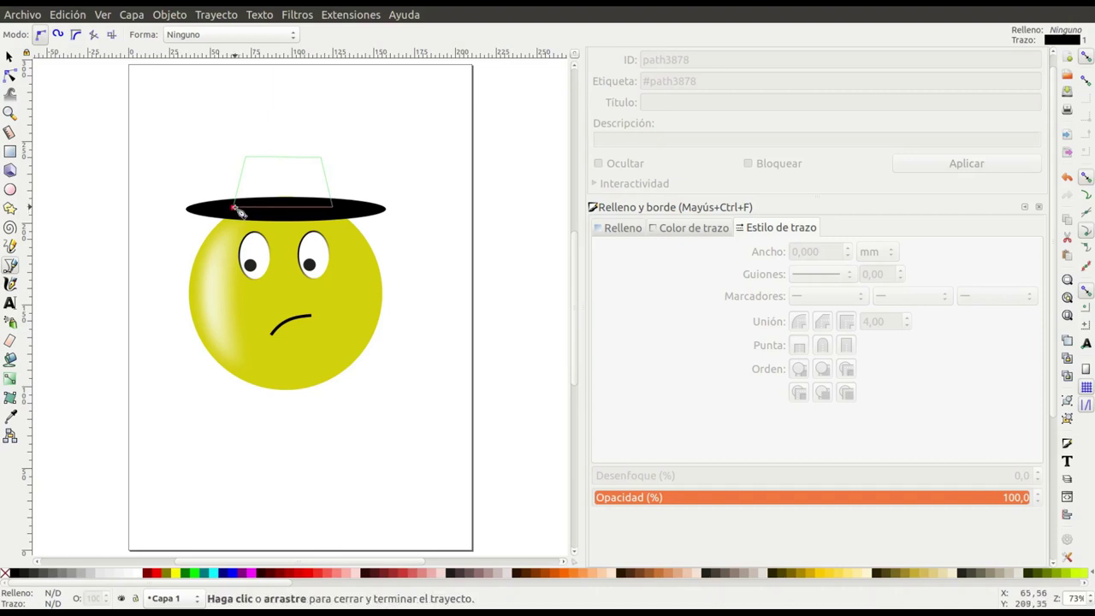
pyautogui.click(236, 210)
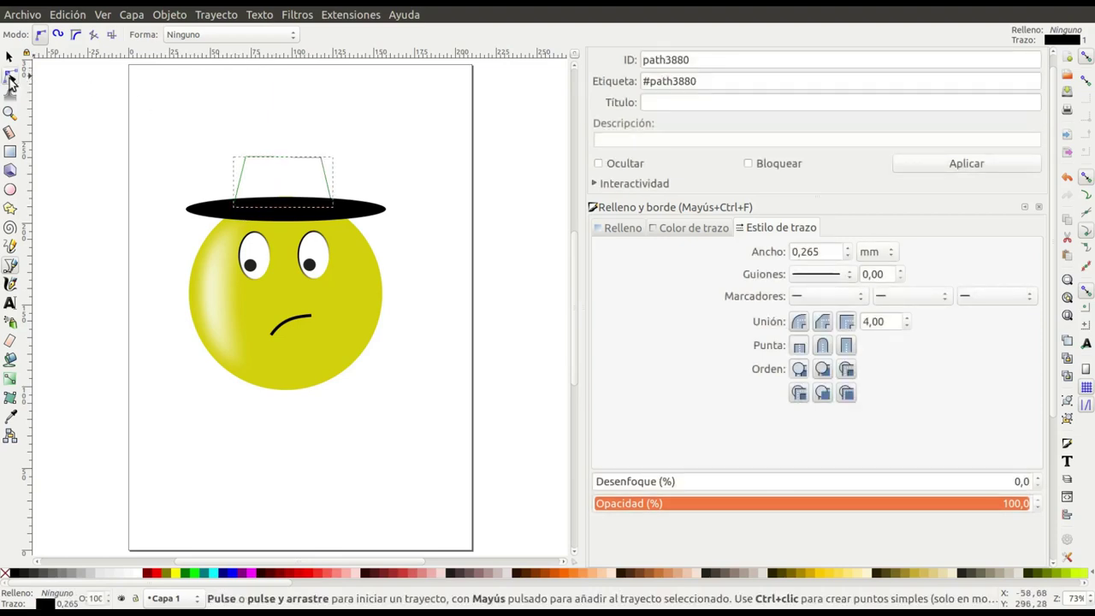
pyautogui.click(9, 77)
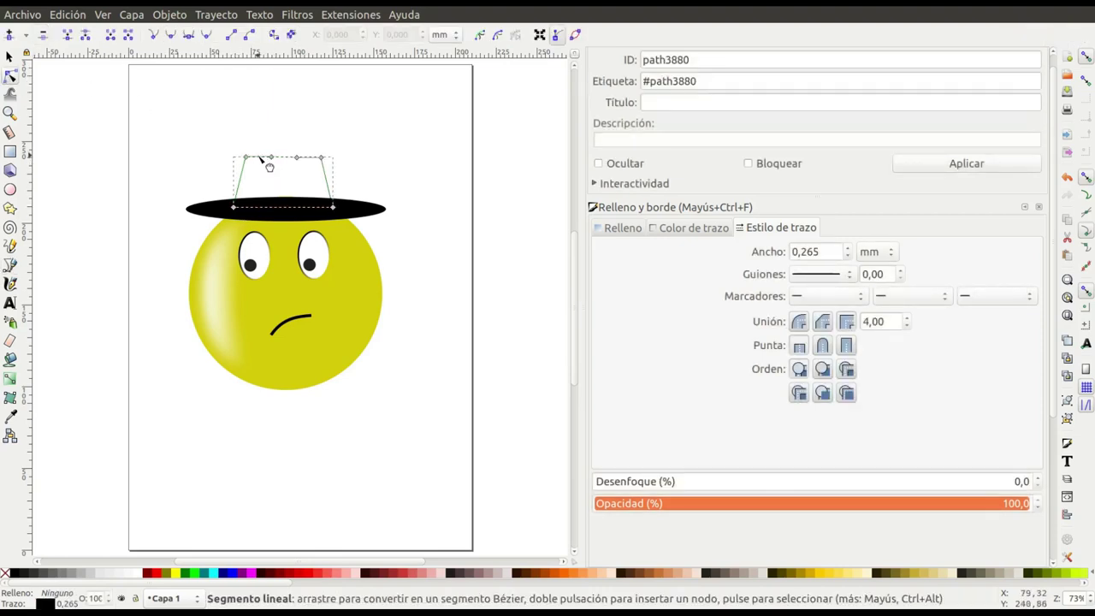
# Step: Bend the crown's top edge and add a node, giving two rounded peaks with a central dent
pyautogui.moveTo(259, 158); pyautogui.dragTo(262, 152)
pyautogui.doubleClick(270, 157)
pyautogui.moveTo(285, 160); pyautogui.dragTo(284, 166)
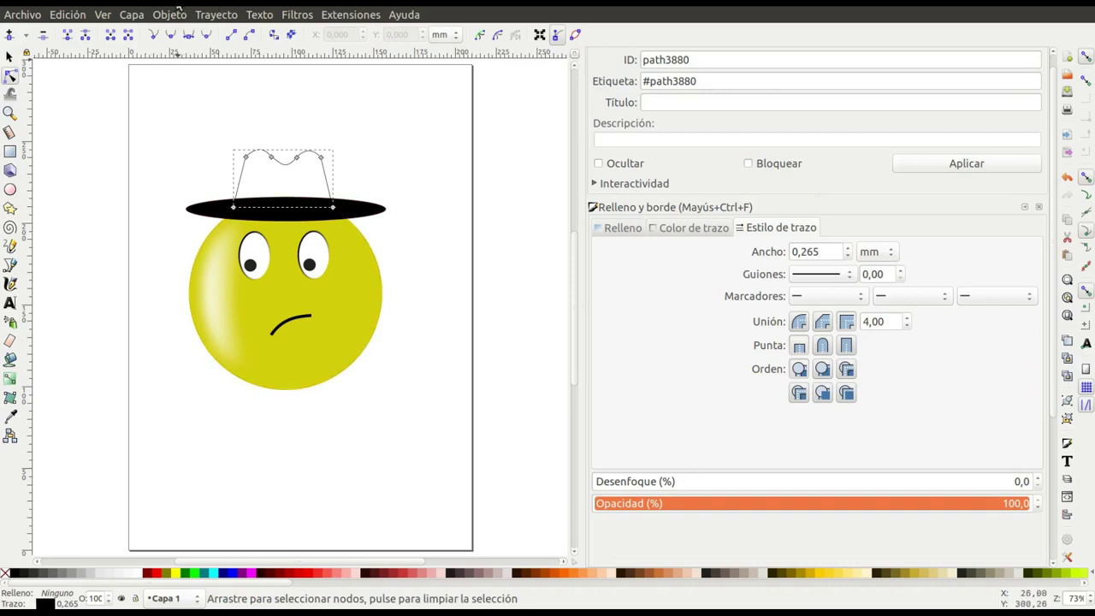
pyautogui.click(176, 14)
# Step: Set the crown's stroke to none and its fill to flat black, then deselect to check it
pyautogui.click(195, 69)
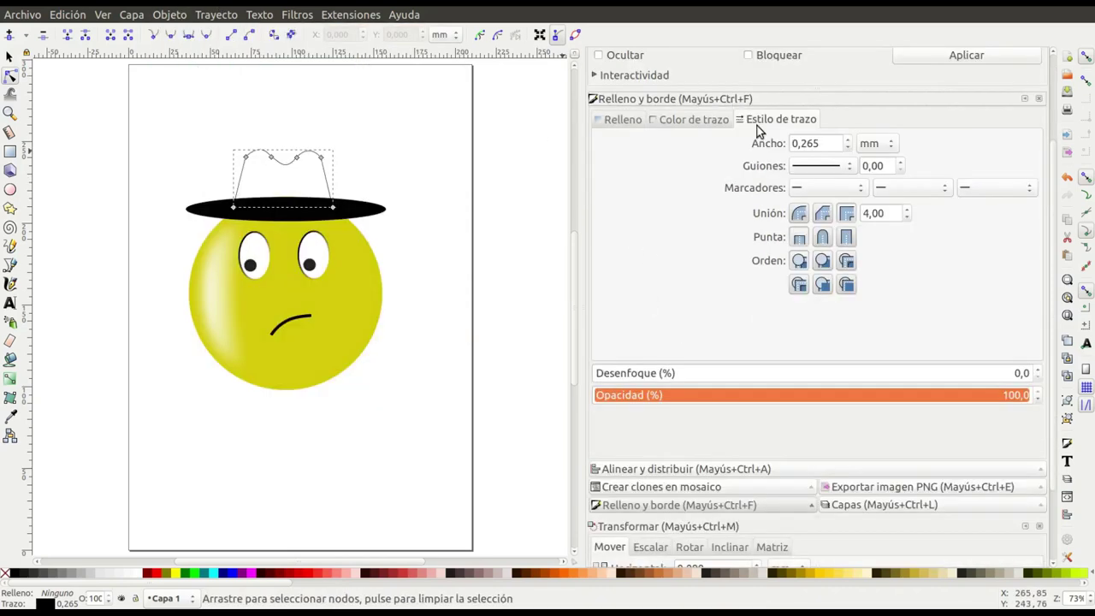
pyautogui.click(698, 120)
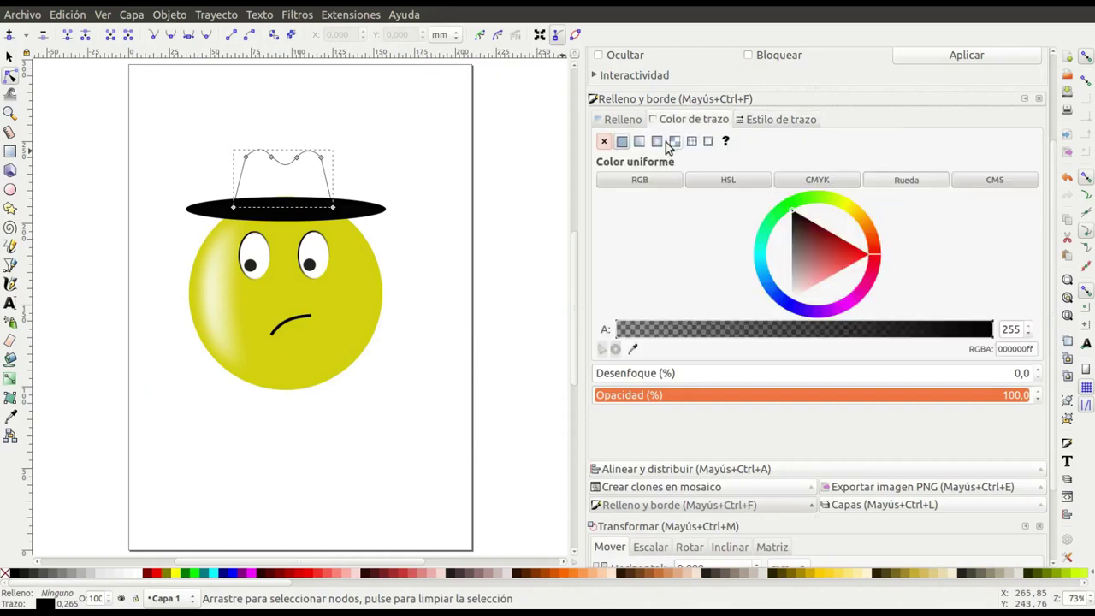
pyautogui.click(604, 141)
pyautogui.click(620, 125)
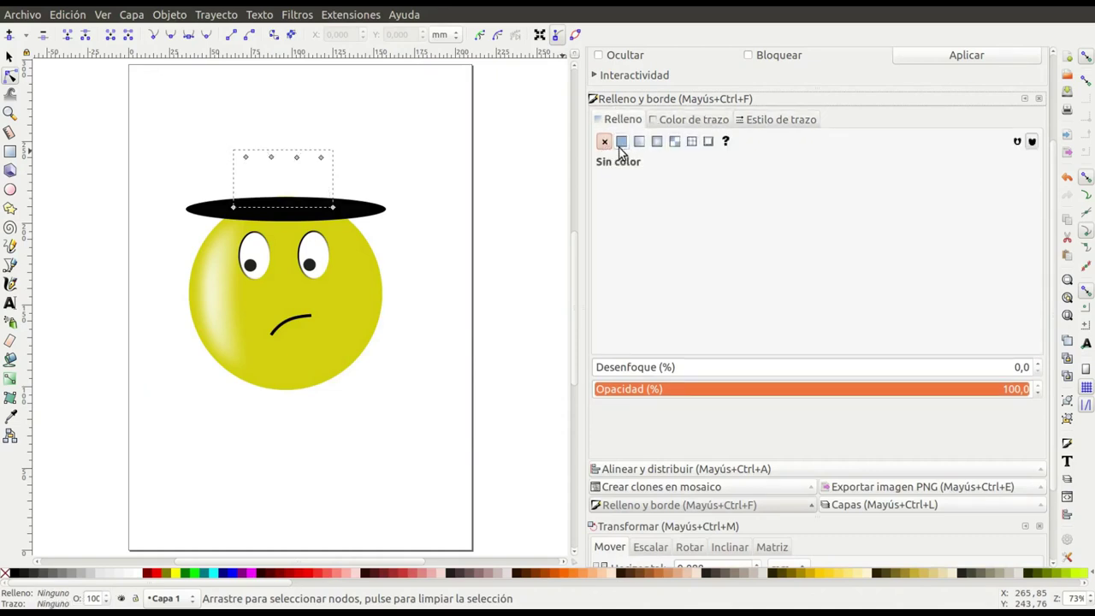
pyautogui.click(621, 142)
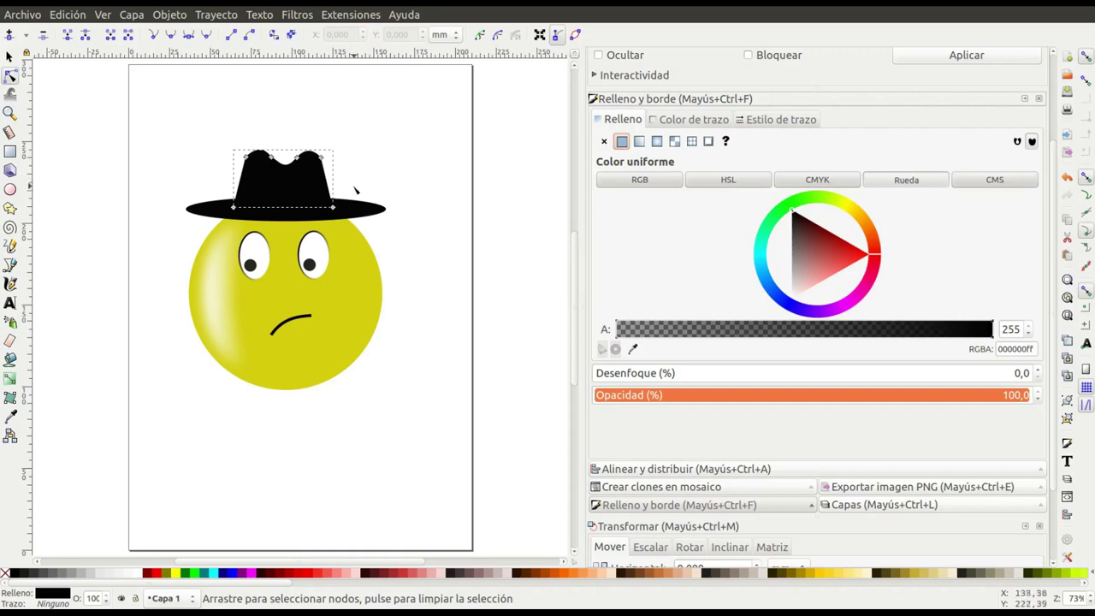
pyautogui.click(9, 56)
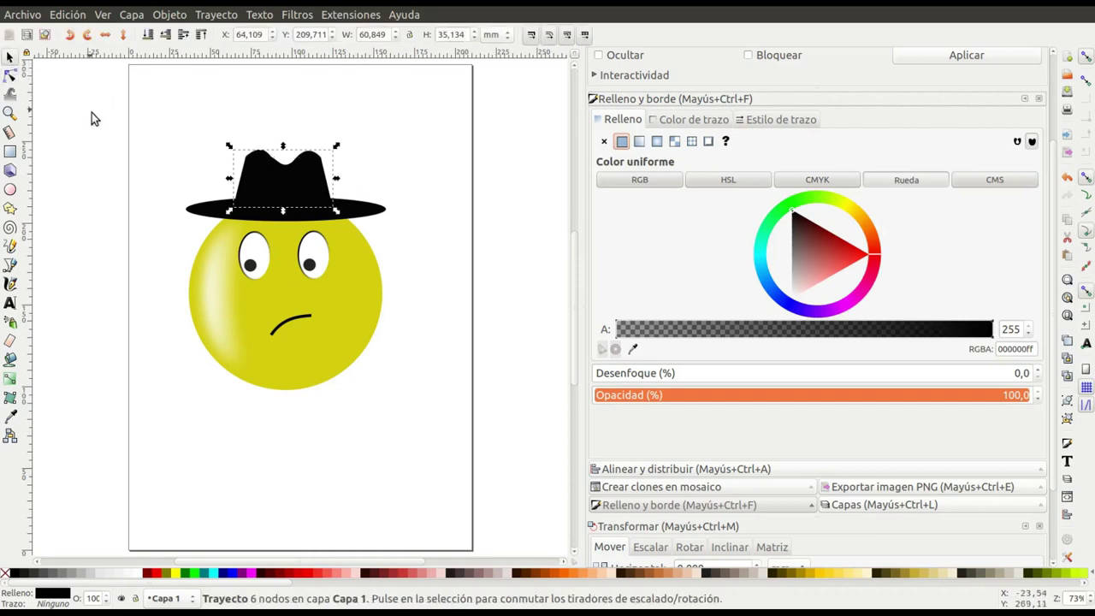
pyautogui.click(254, 142)
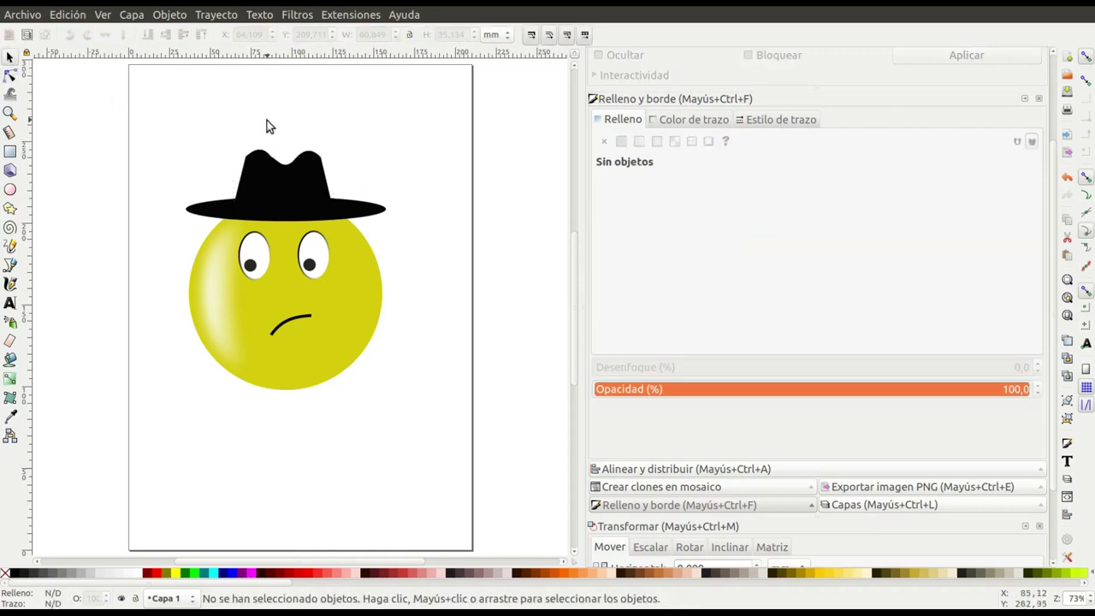
pyautogui.click(261, 177)
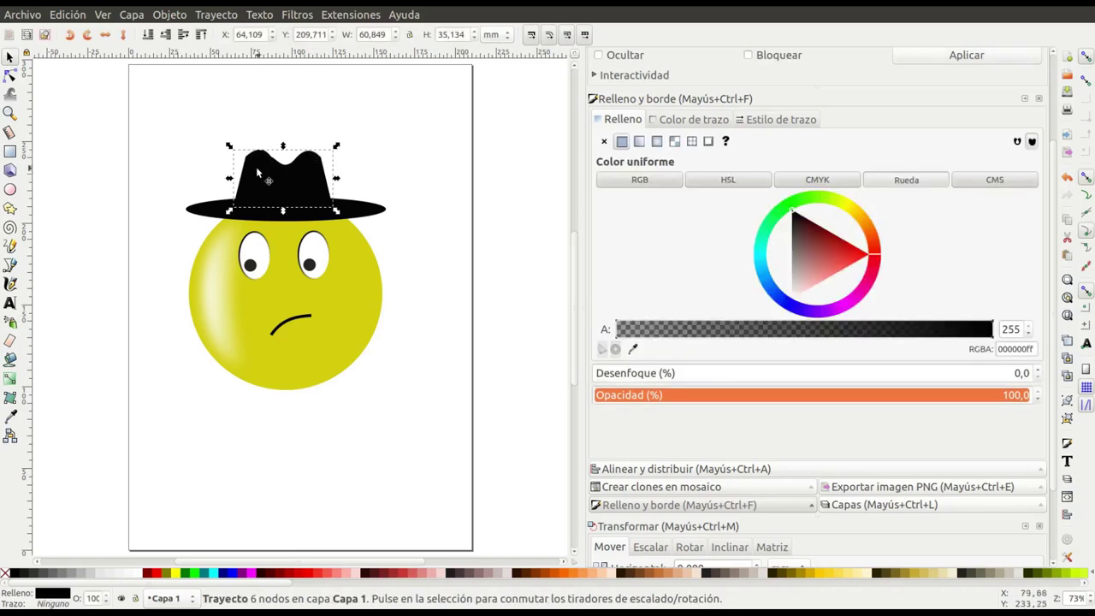
# Step: Drag the crown's top nodes and handles to round its upper-left curve and top
pyautogui.click(12, 76)
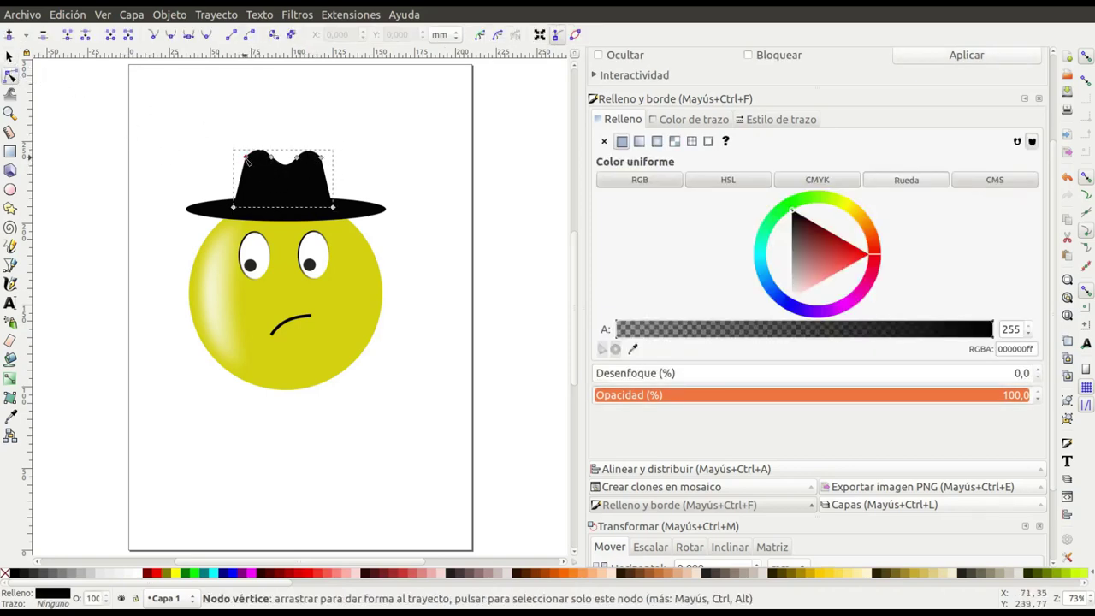
pyautogui.click(259, 159)
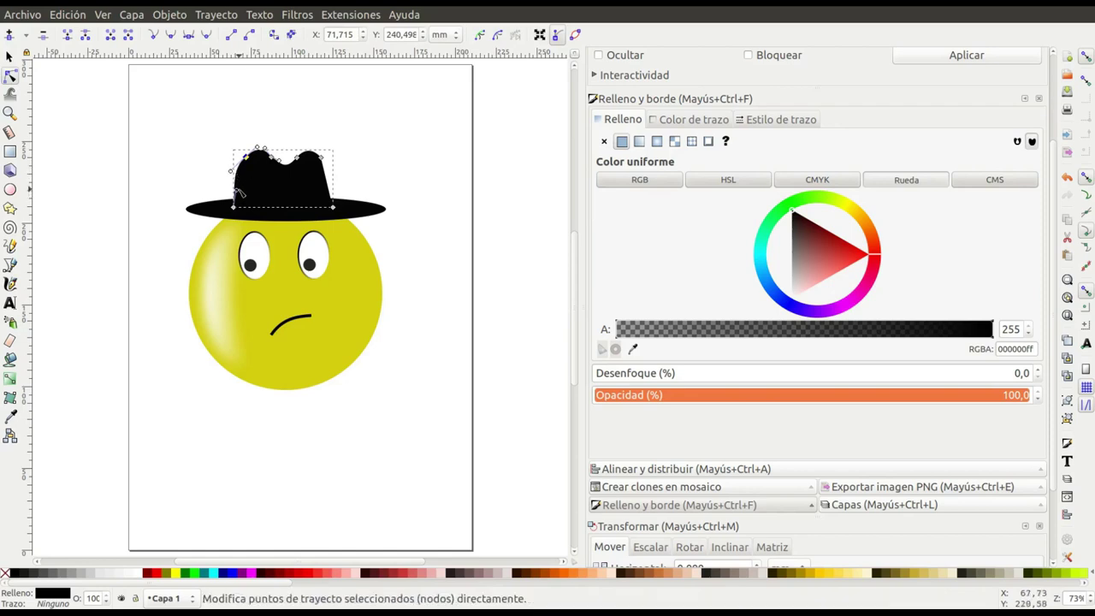
pyautogui.moveTo(237, 195); pyautogui.dragTo(232, 171)
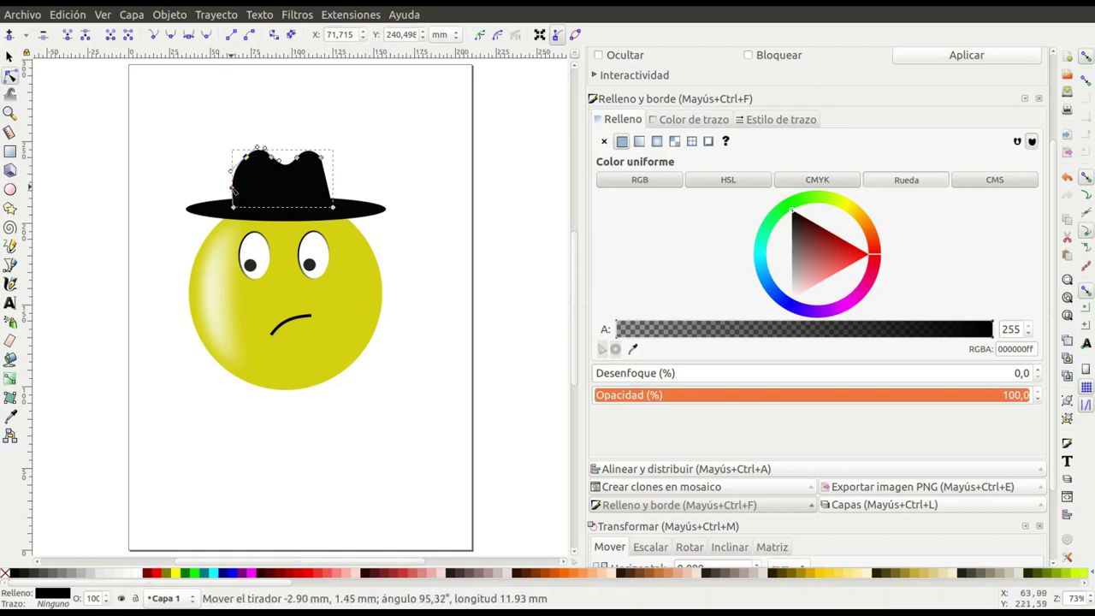
pyautogui.click(259, 150)
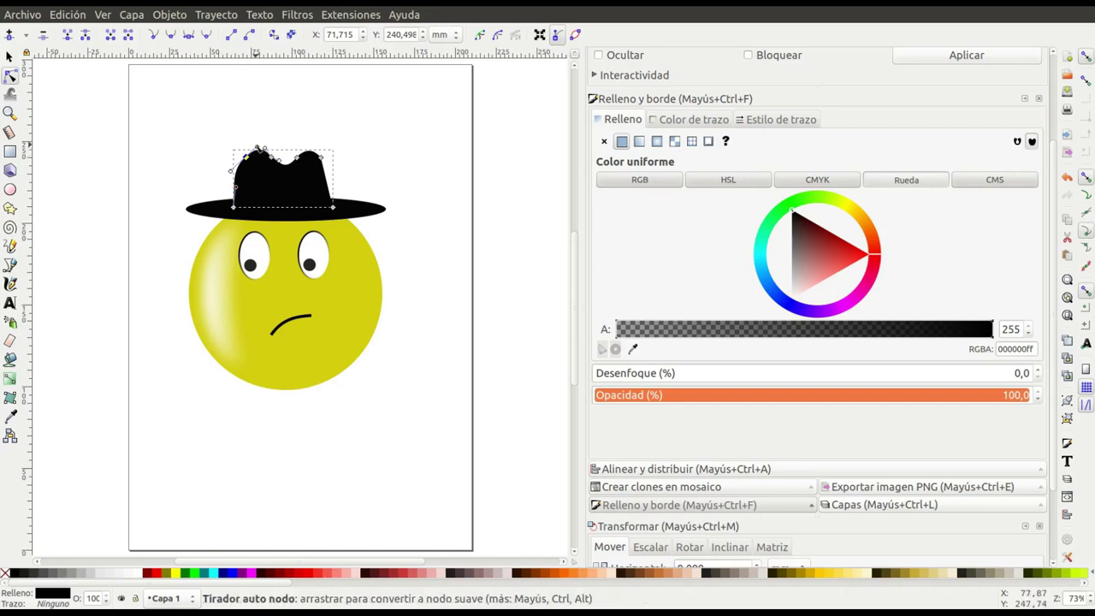
pyautogui.moveTo(260, 148); pyautogui.dragTo(266, 146)
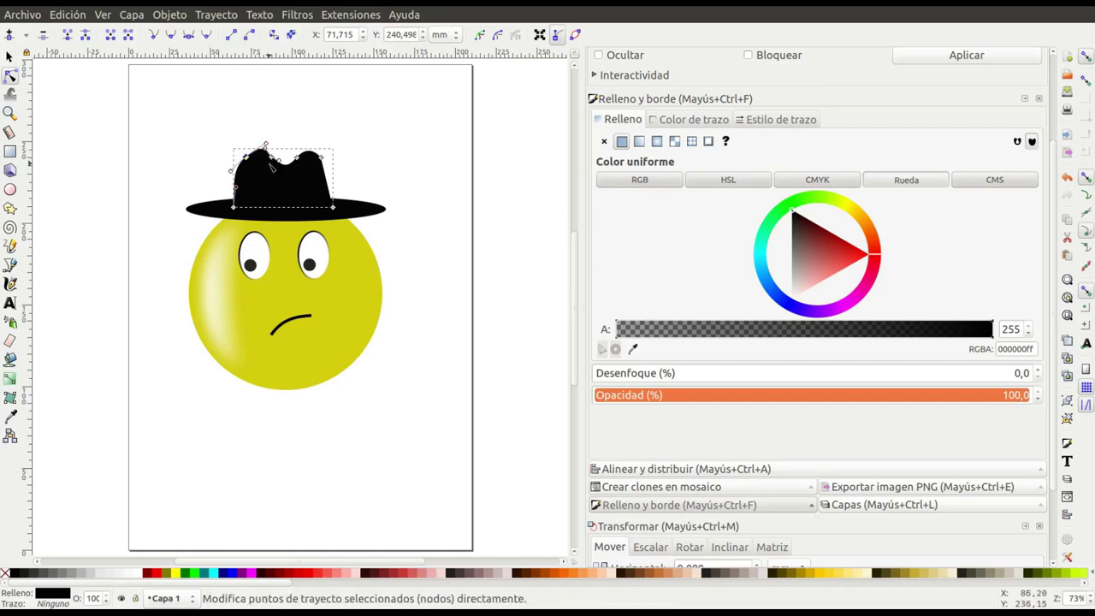
# Step: Shift the hat crown about 3.6 mm left so it centres on the brim
pyautogui.press('s')
pyautogui.moveTo(318, 171); pyautogui.dragTo(308, 170)
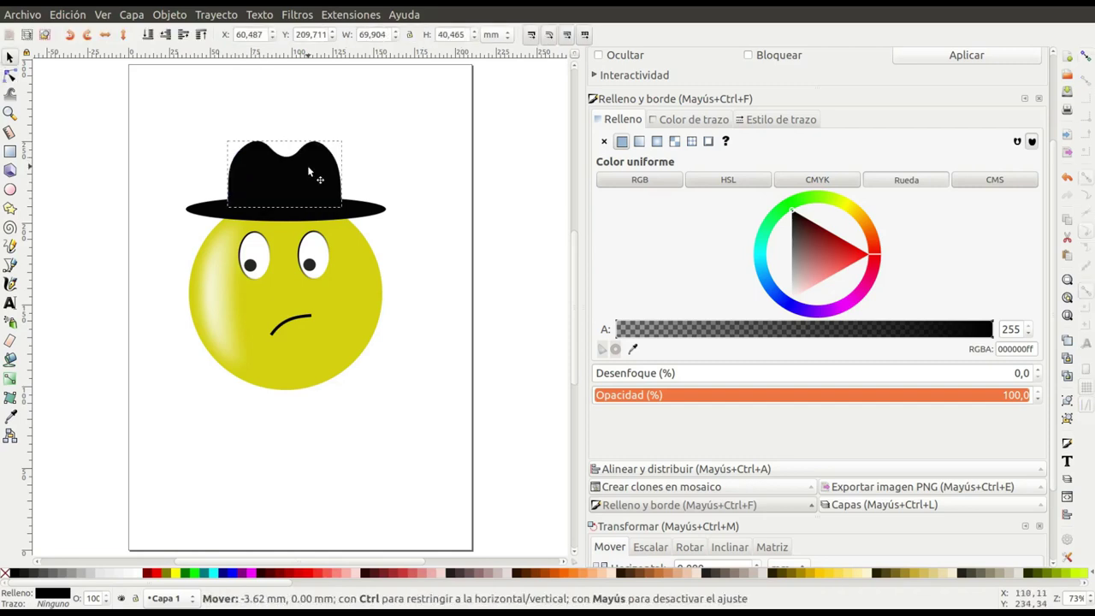
pyautogui.click(392, 132)
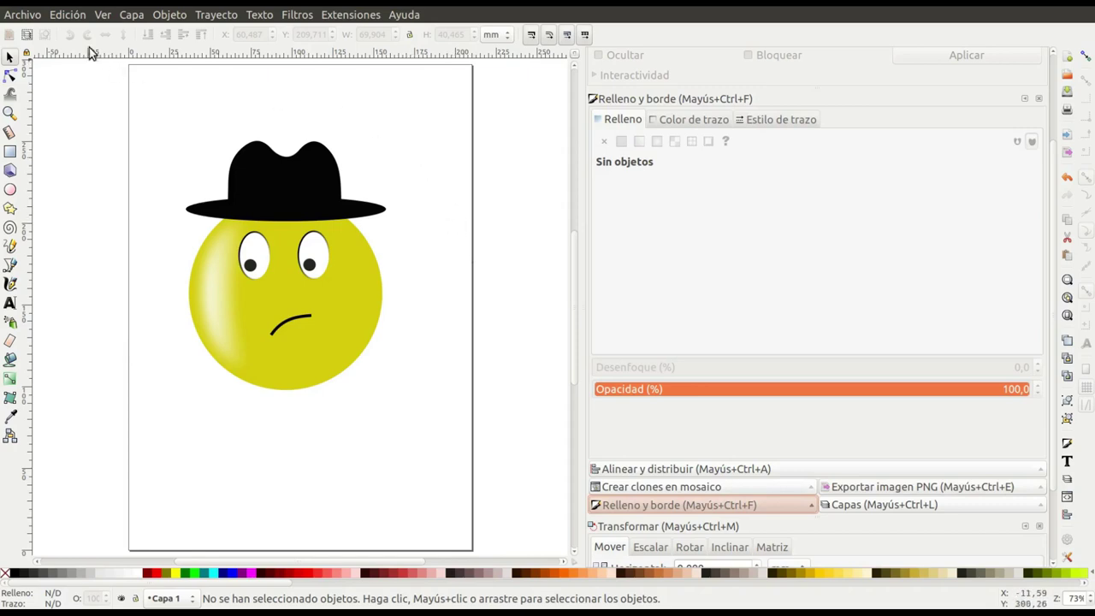
pyautogui.click(23, 12)
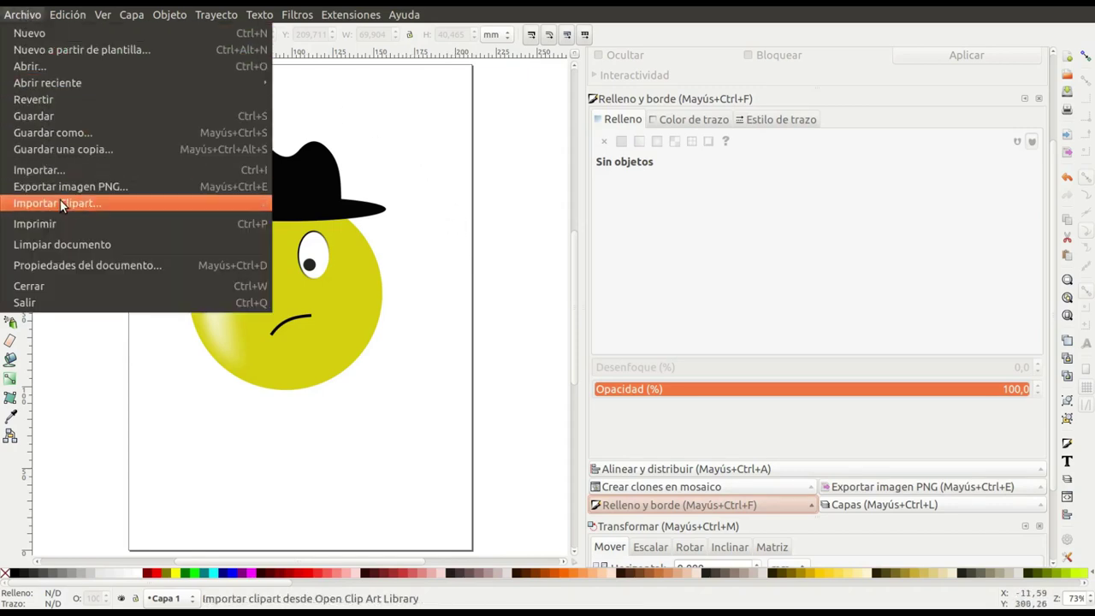
# Step: Use Document Properties' 'Resize page to drawing or selection' to fit the page to 146.9 × 182.9 mm
pyautogui.click(75, 260)
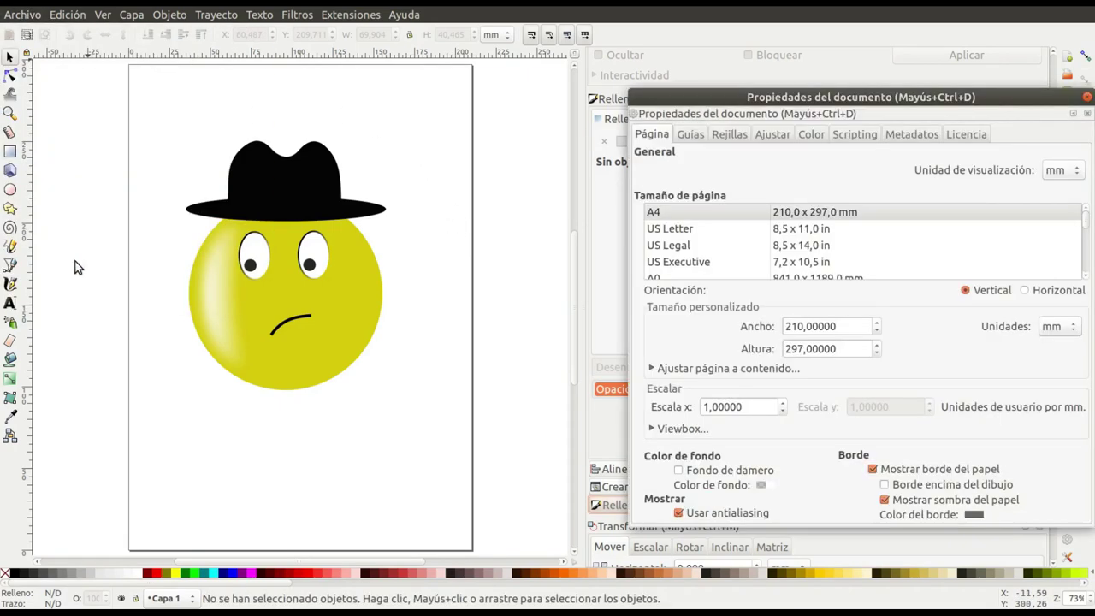
pyautogui.click(689, 368)
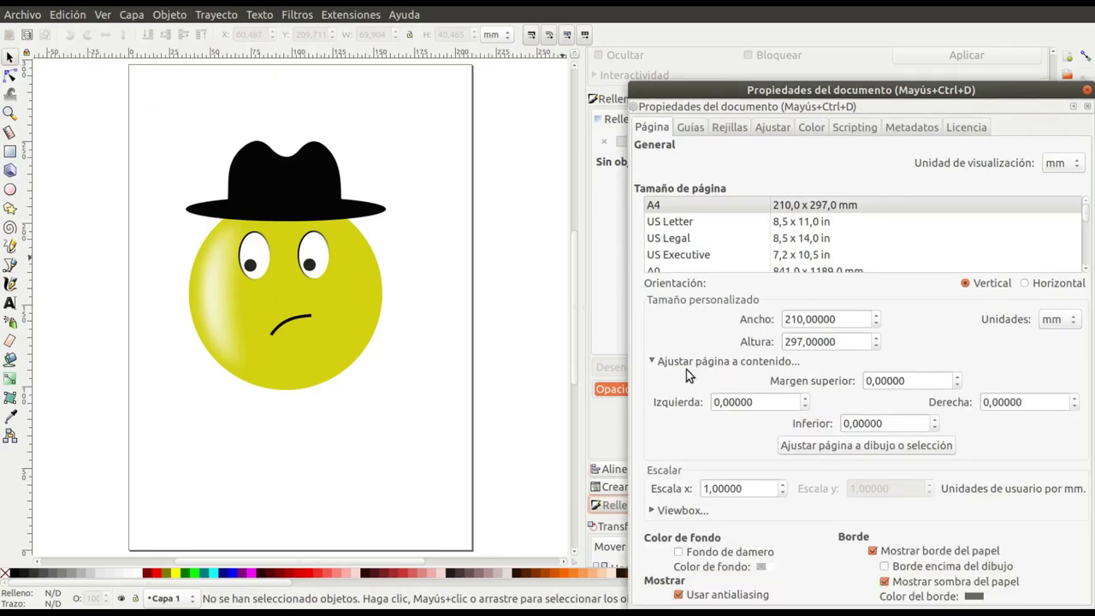
pyautogui.click(861, 451)
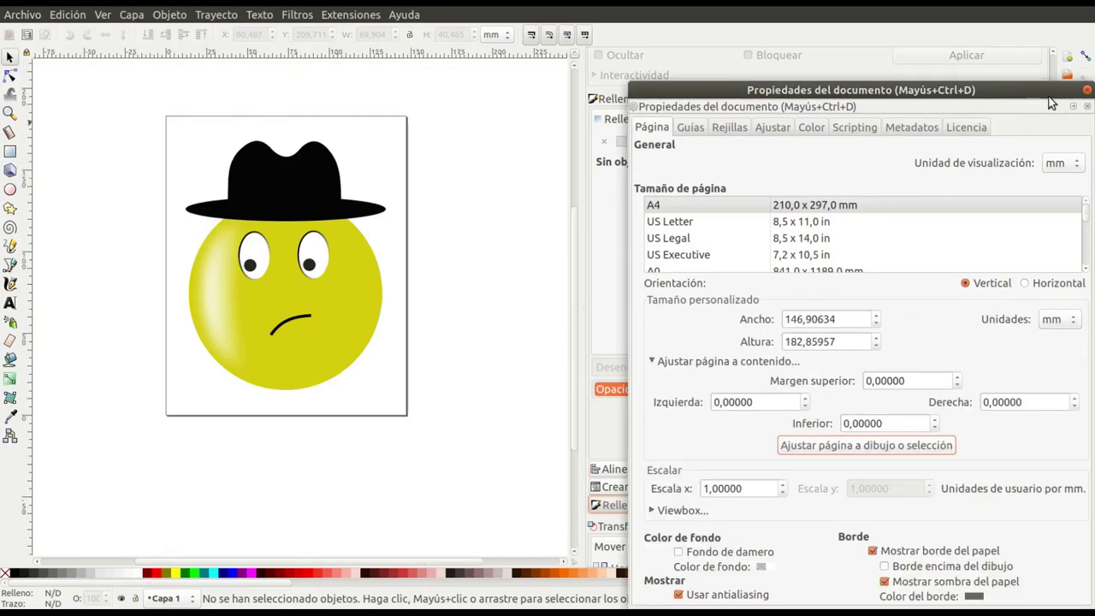
pyautogui.click(1087, 90)
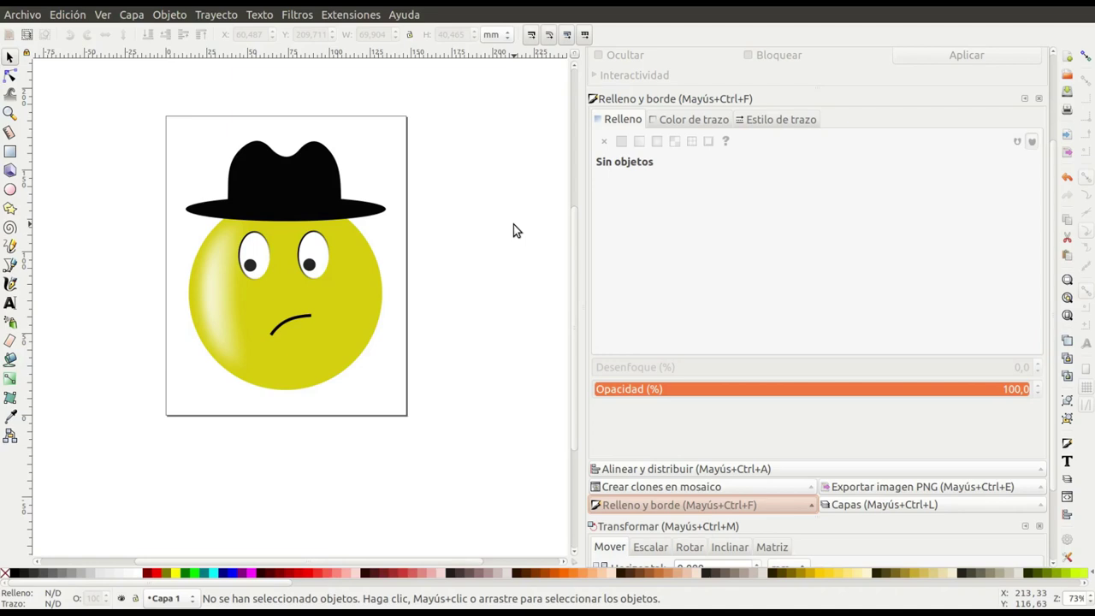
# Step: Export the Page area as emoticono1.png at 1157 × 1440 px, 200 ppp
pyautogui.click(22, 14)
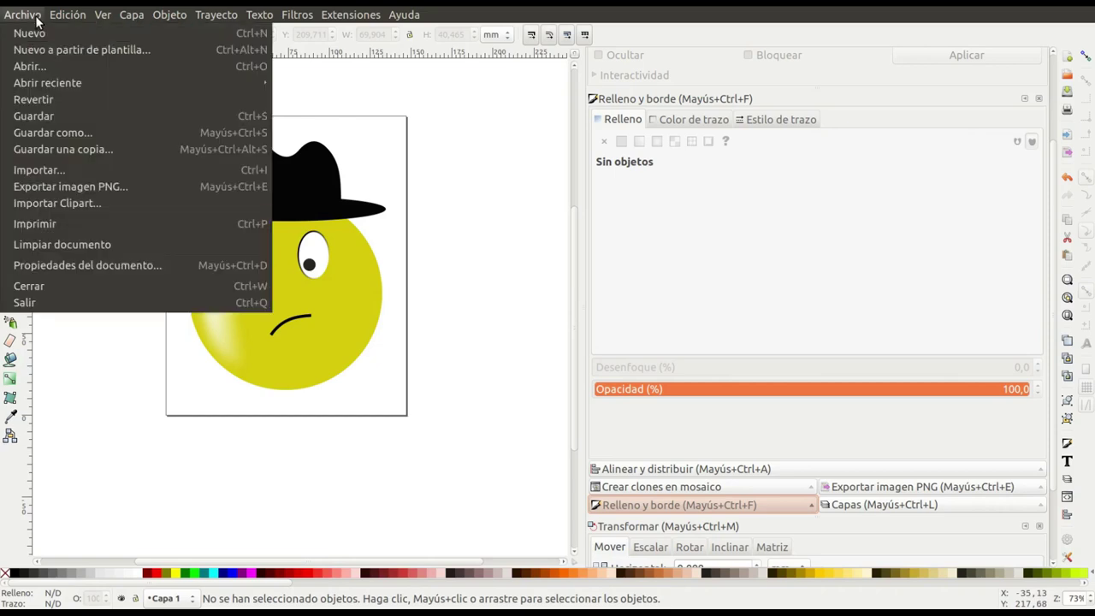
pyautogui.click(112, 183)
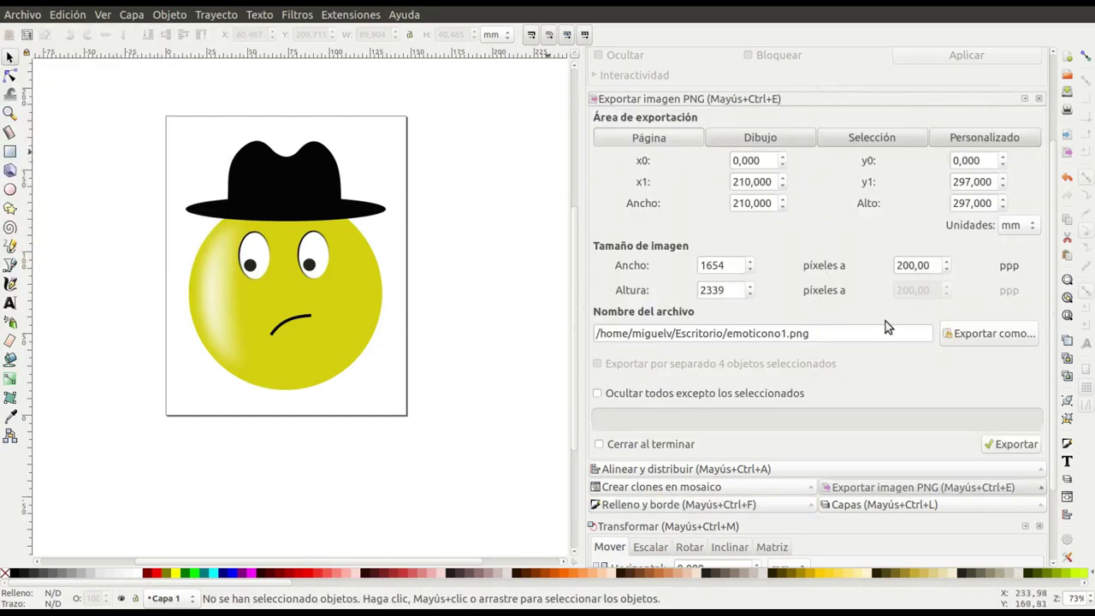
pyautogui.click(644, 138)
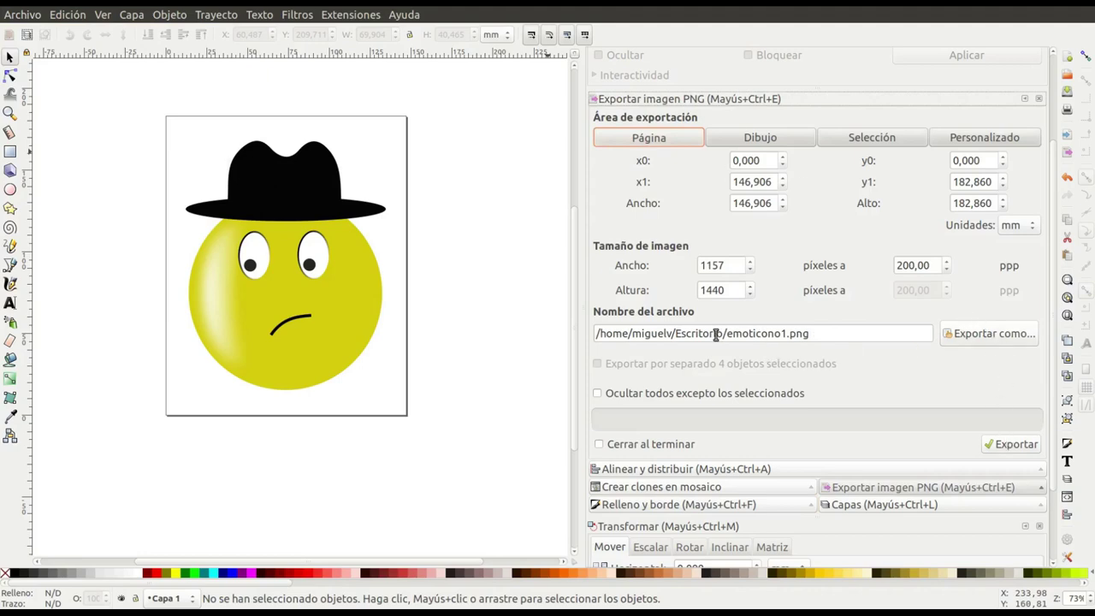
pyautogui.click(1002, 444)
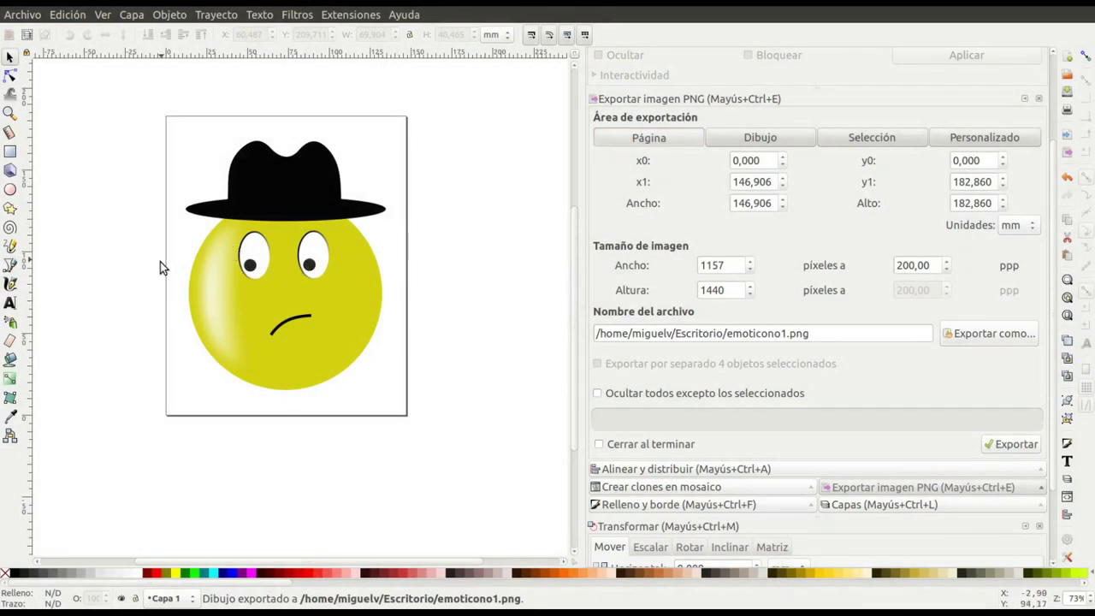
pyautogui.moveTo(165, 233); pyautogui.dragTo(325, 287)
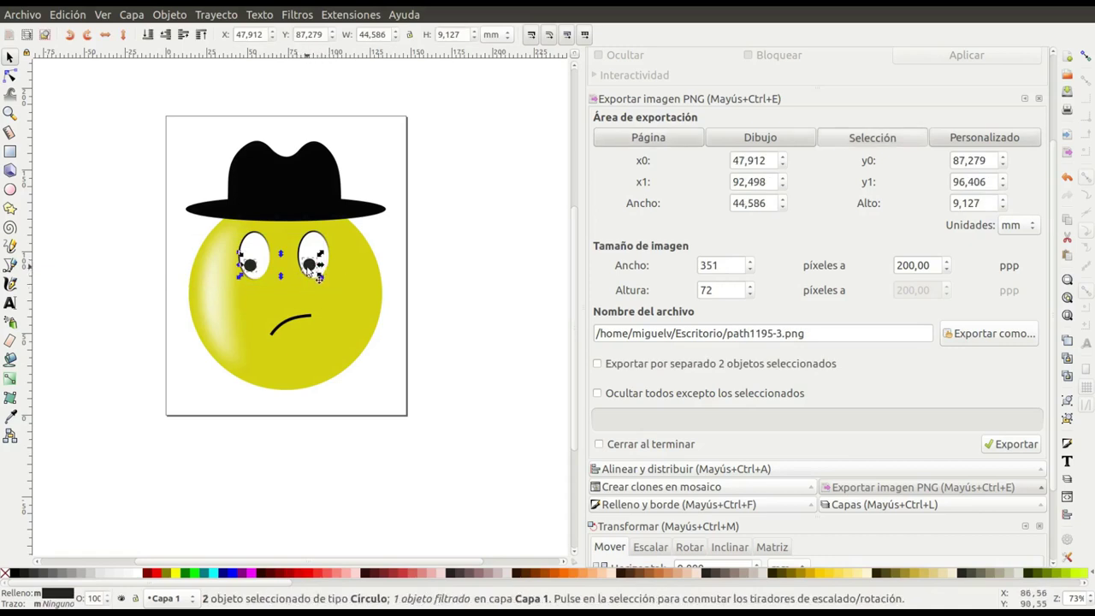
# Step: Move both selected pupils 1 mm to the right with Object > Transform
pyautogui.click(183, 15)
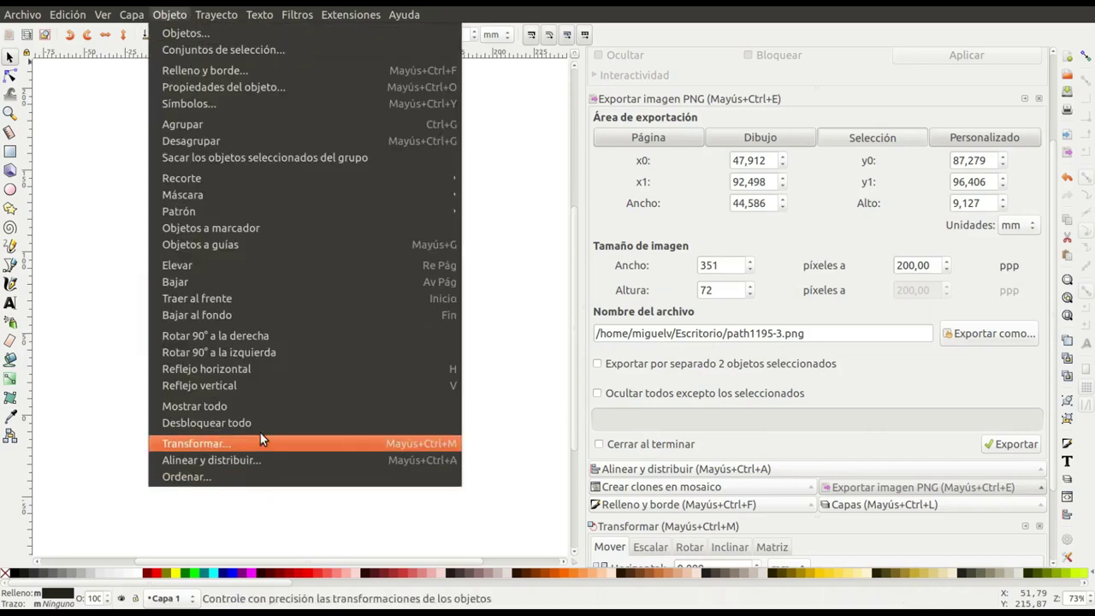
pyautogui.click(283, 444)
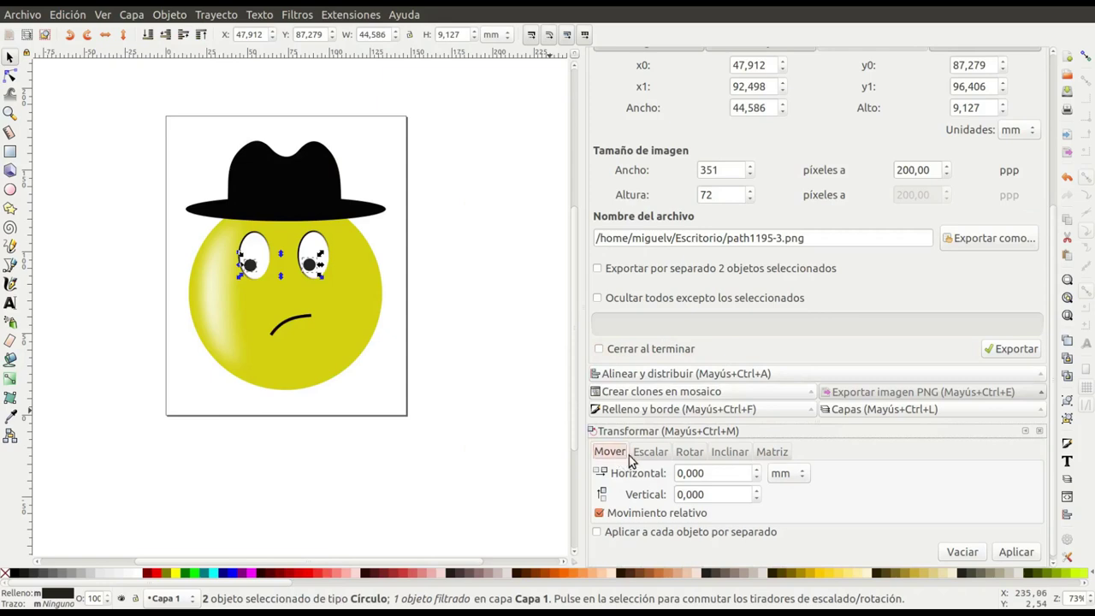
pyautogui.scroll(2, 753, 469)
pyautogui.scroll(3, 754, 469)
pyautogui.scroll(2, 754, 470)
pyautogui.scroll(2, 754, 470)
pyautogui.scroll(1, 754, 469)
pyautogui.click(1003, 553)
# Step: Deselect and export the whole drawing as emoticono2.png
pyautogui.click(26, 17)
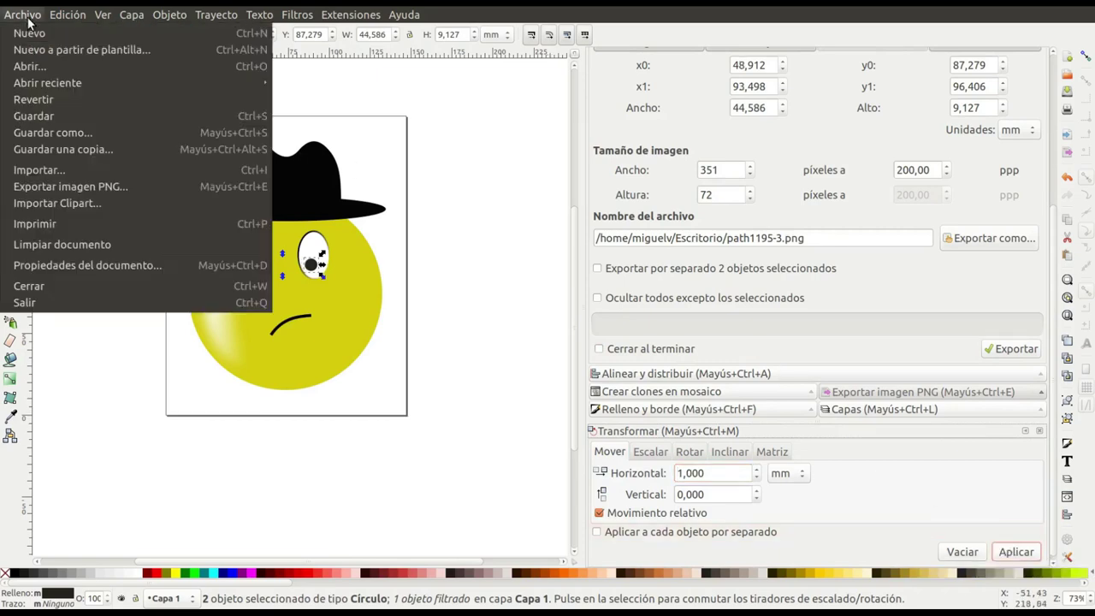
pyautogui.click(93, 194)
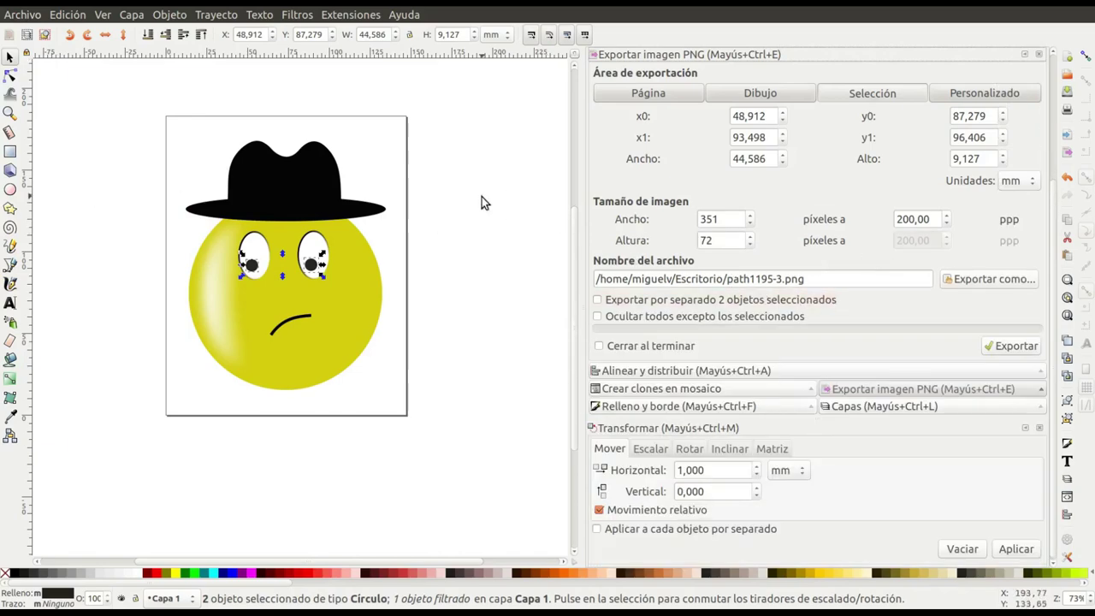
pyautogui.press('Escape')
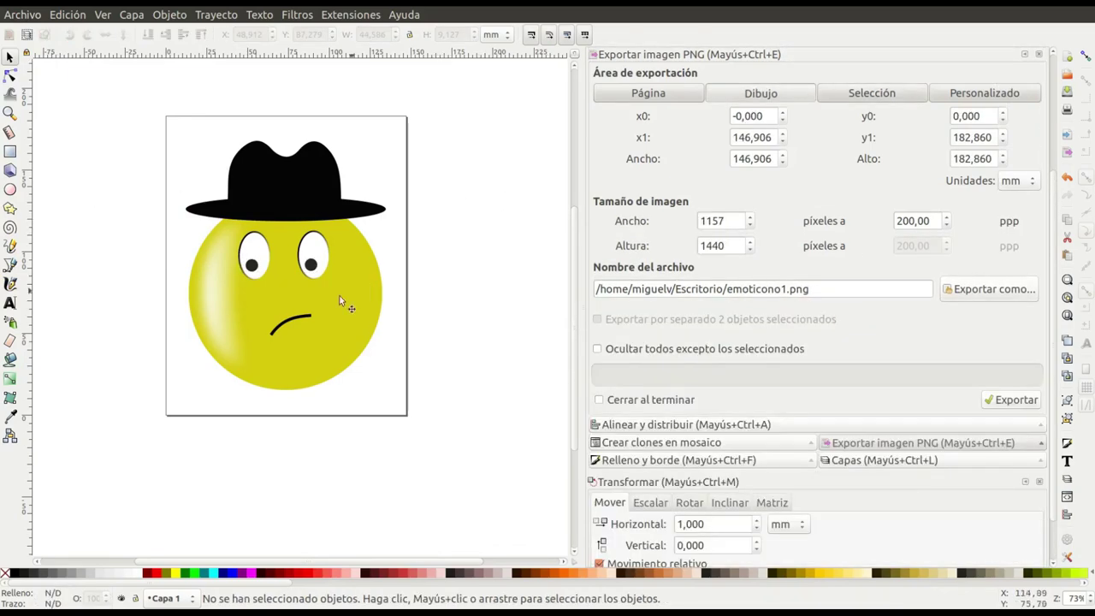
pyautogui.click(23, 14)
pyautogui.click(26, 19)
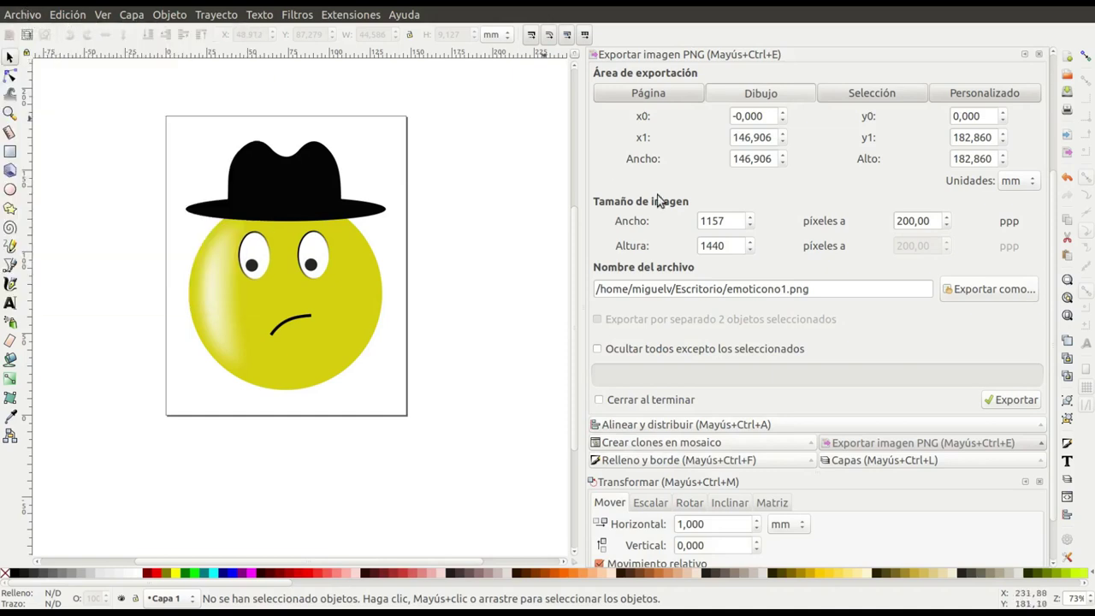
pyautogui.click(784, 288)
pyautogui.press('BackSpace')
pyautogui.write('2')
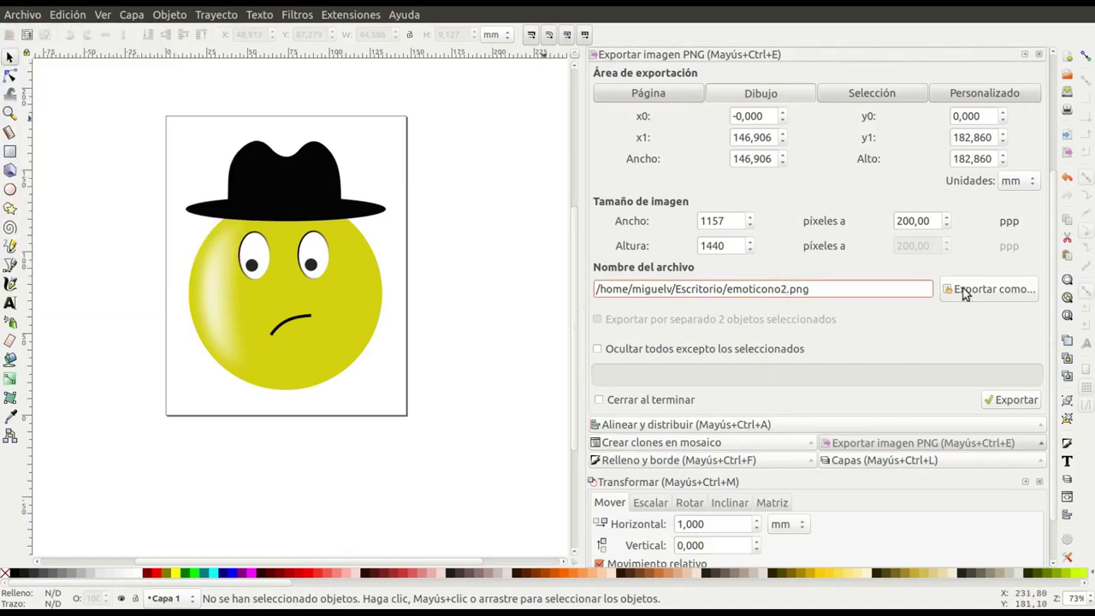
pyautogui.click(1014, 402)
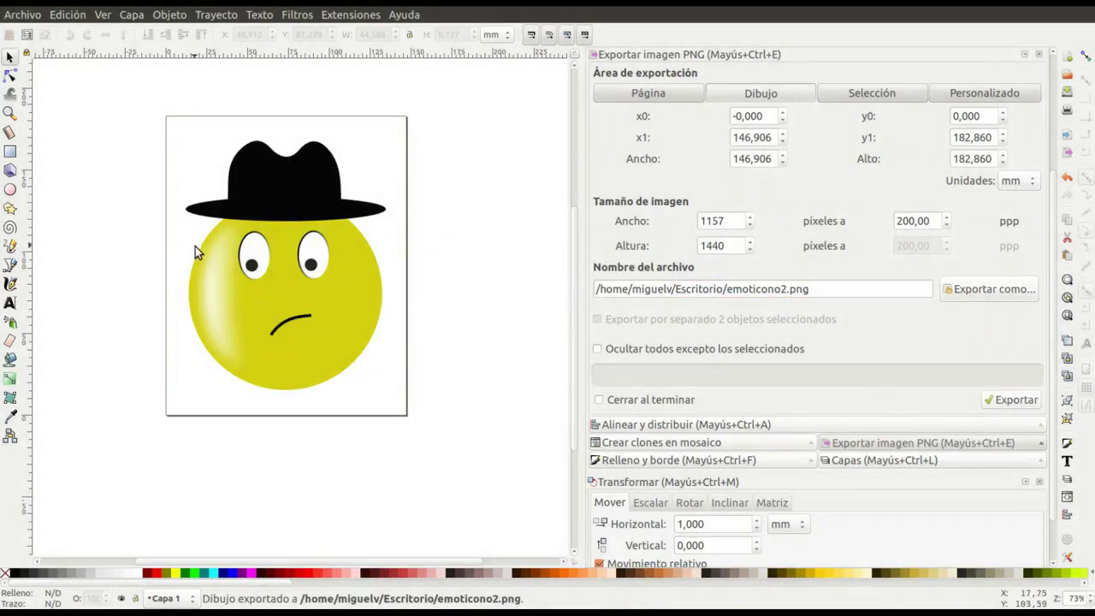
# Step: Rubber-band select both pupils inside the eyes
pyautogui.moveTo(195, 246); pyautogui.dragTo(320, 281)
pyautogui.scroll(-2, 845, 508)
pyautogui.scroll(2, 847, 508)
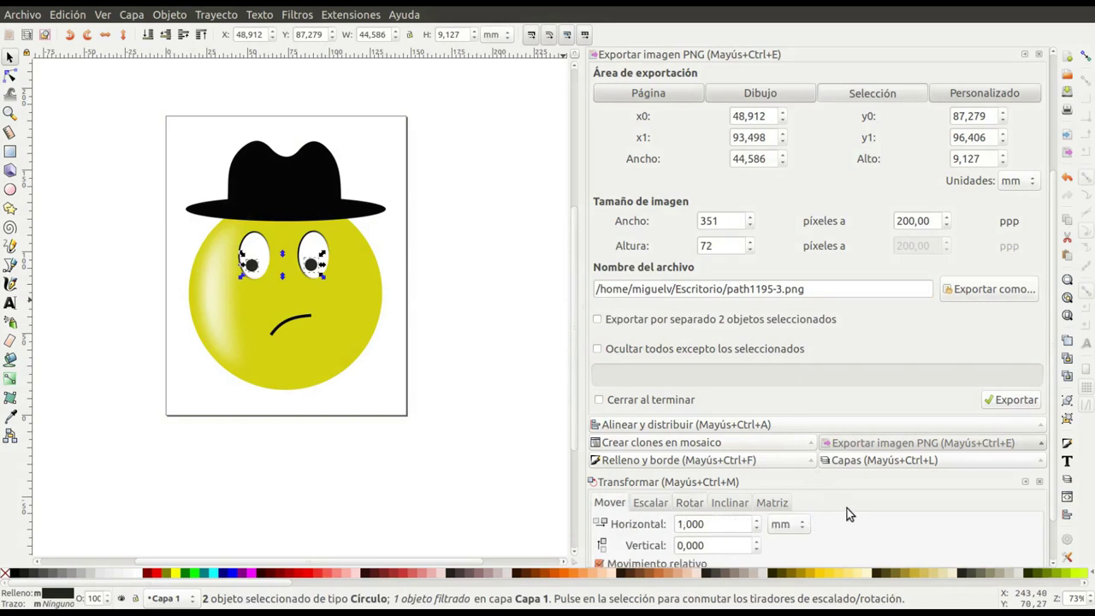
# Step: Shift the pupils 1 mm right and export the third frame as emoticono3.png
pyautogui.scroll(-2, 1015, 548)
pyautogui.click(1016, 547)
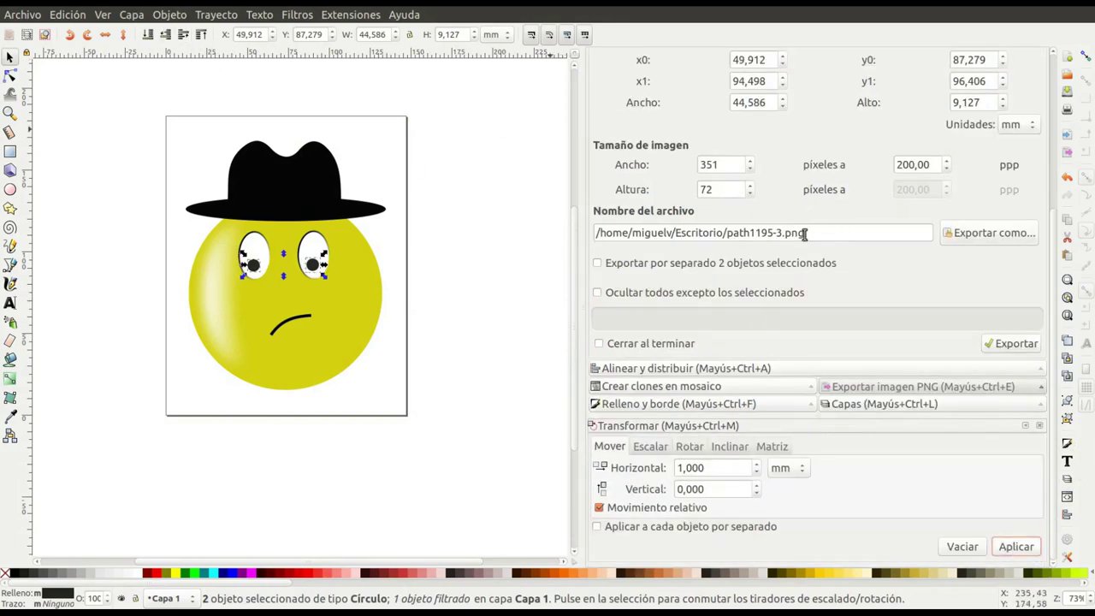
pyautogui.click(464, 238)
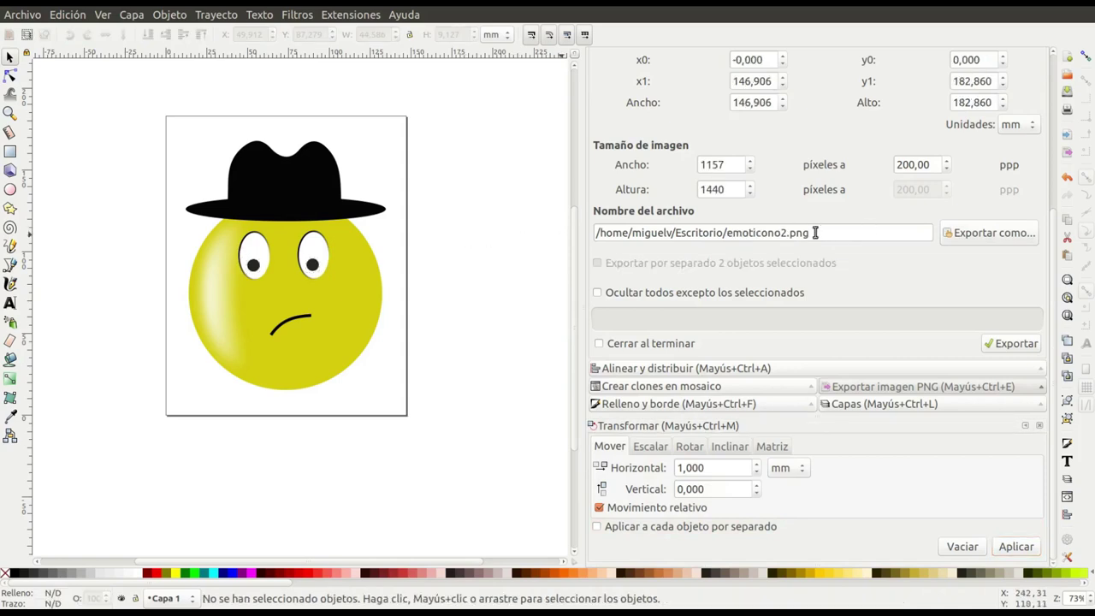
pyautogui.click(783, 233)
pyautogui.write('2')
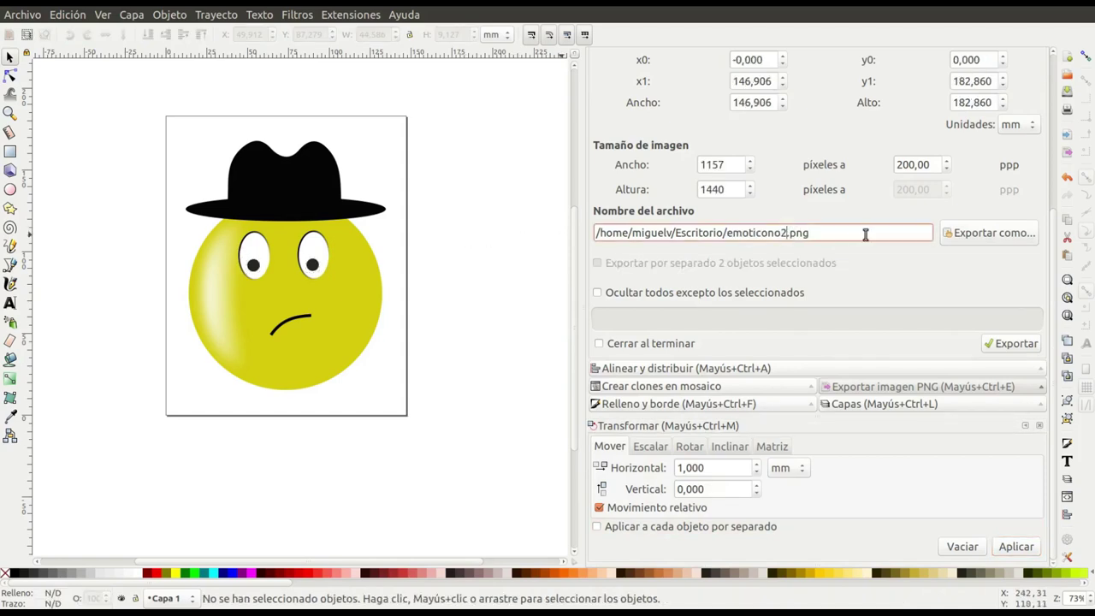
pyautogui.press('Delete')
pyautogui.write('3')
pyautogui.press('Left')
pyautogui.press('BackSpace')
pyautogui.click(1011, 346)
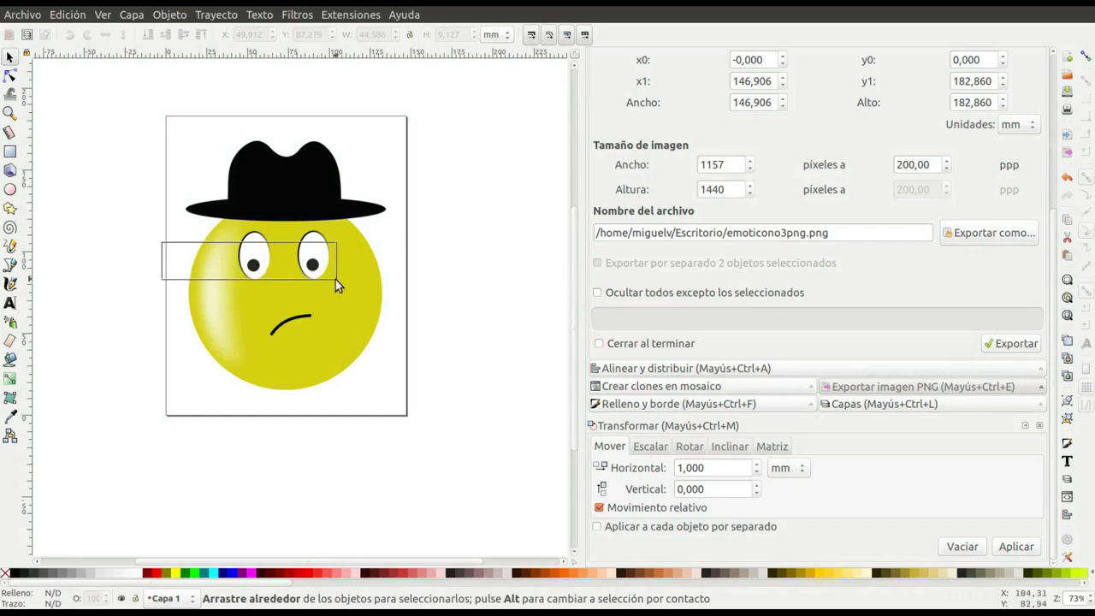
# Step: Nudge the pupils 1 mm right twice, exporting emoticono4.png and emoticono5.png
pyautogui.moveTo(269, 269); pyautogui.dragTo(336, 280)
pyautogui.click(1018, 548)
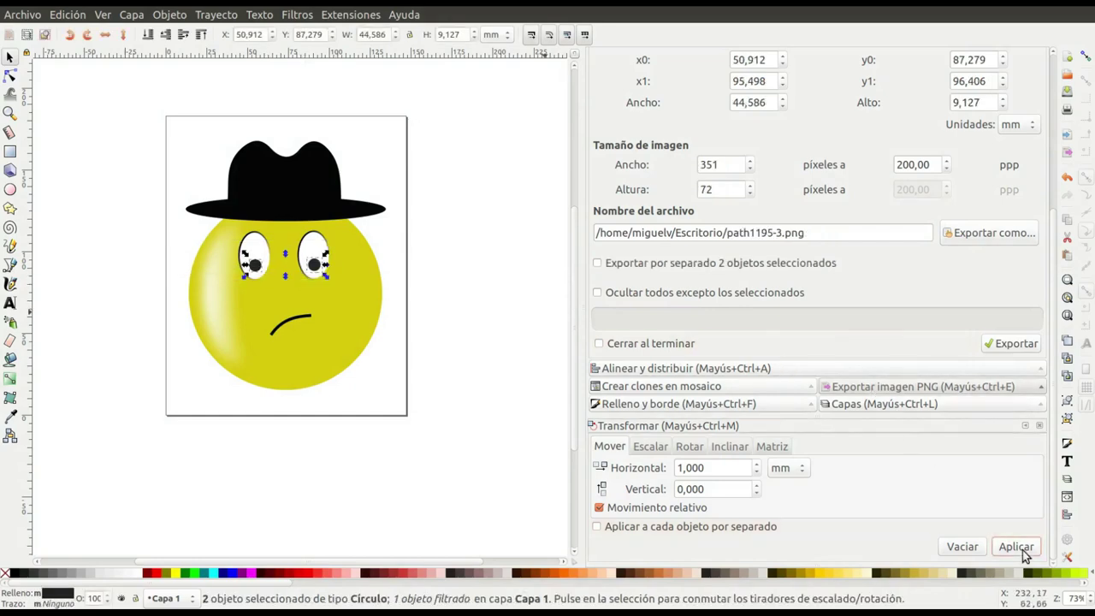
pyautogui.click(458, 272)
pyautogui.click(1011, 343)
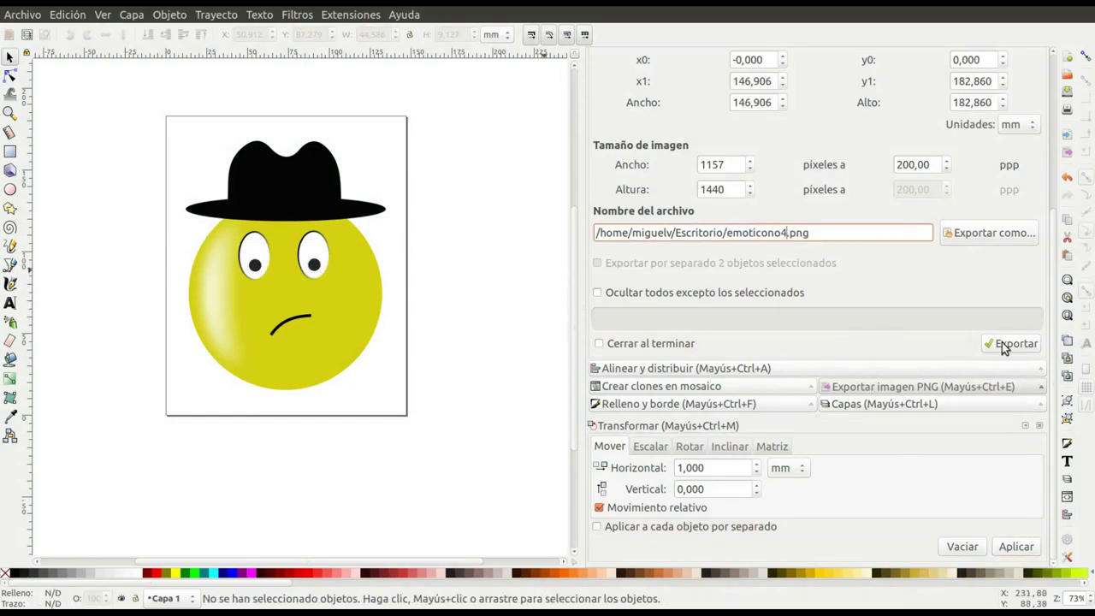
pyautogui.moveTo(165, 240); pyautogui.dragTo(355, 286)
pyautogui.click(1017, 546)
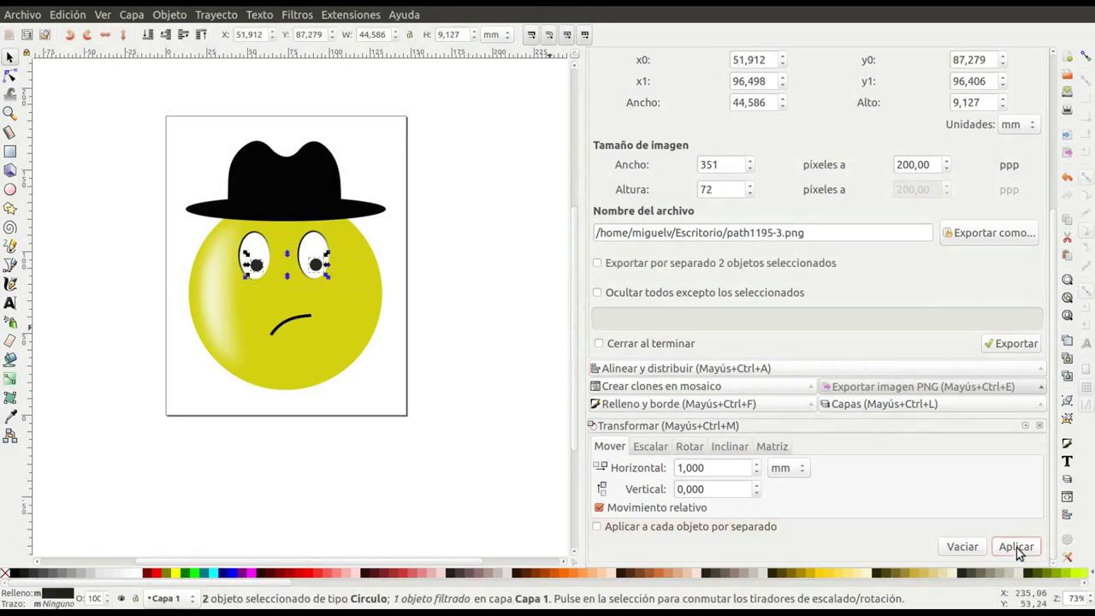
pyautogui.click(515, 266)
pyautogui.click(780, 233)
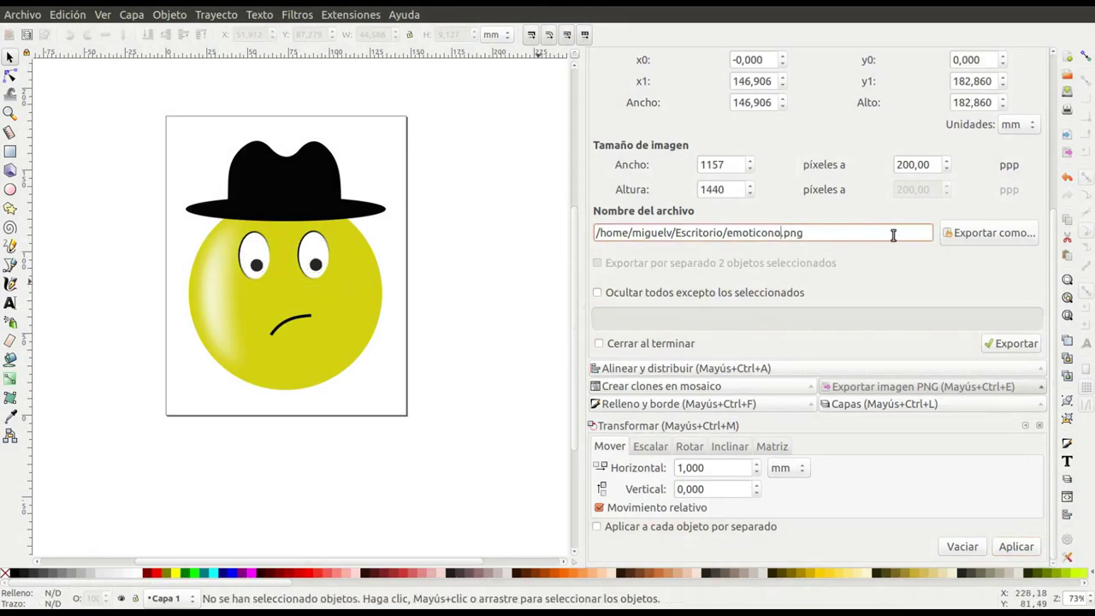
pyautogui.write('5')
pyautogui.click(1012, 343)
# Step: Export emoticono6.png after another 1 mm shift, then shift again and clear the frame number
pyautogui.moveTo(157, 232); pyautogui.dragTo(361, 291)
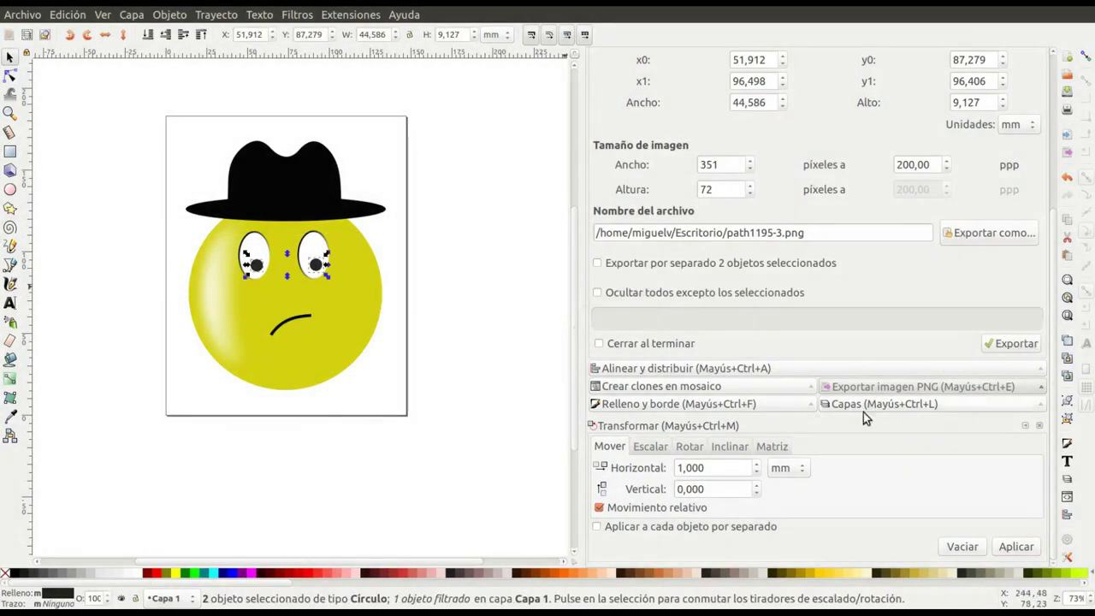
pyautogui.click(1014, 545)
pyautogui.click(450, 239)
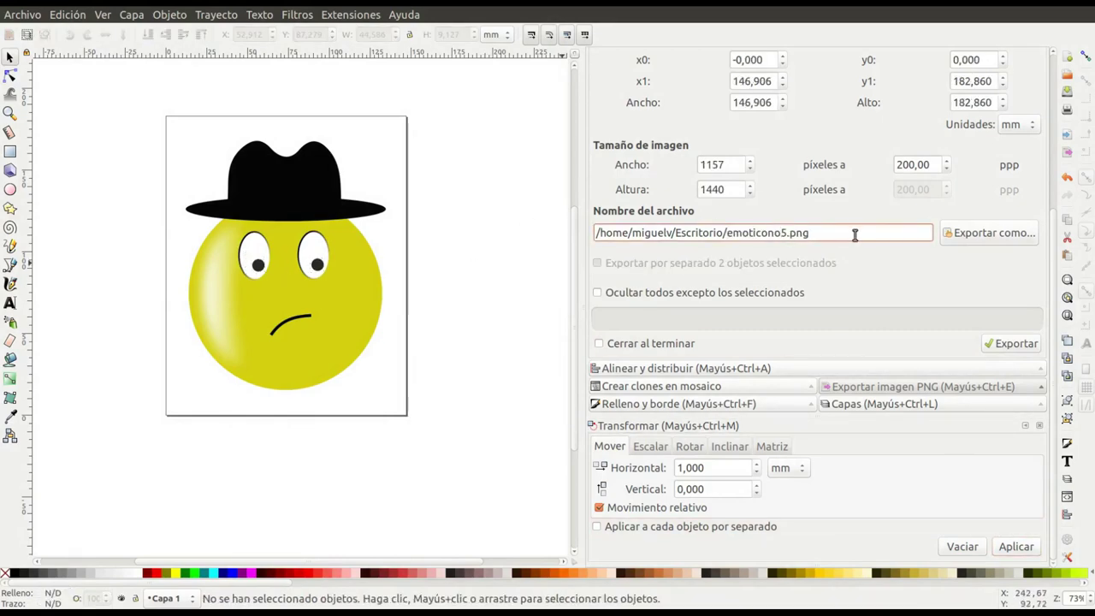
pyautogui.write('6')
pyautogui.click(1011, 343)
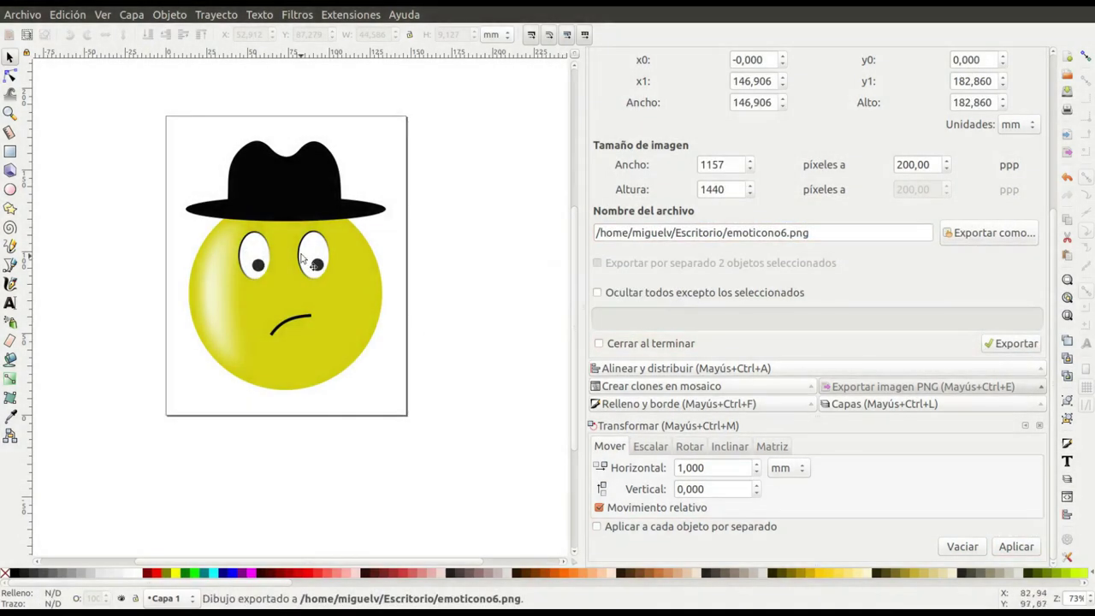
pyautogui.moveTo(163, 247); pyautogui.dragTo(341, 284)
pyautogui.click(1014, 546)
pyautogui.click(530, 300)
pyautogui.click(783, 232)
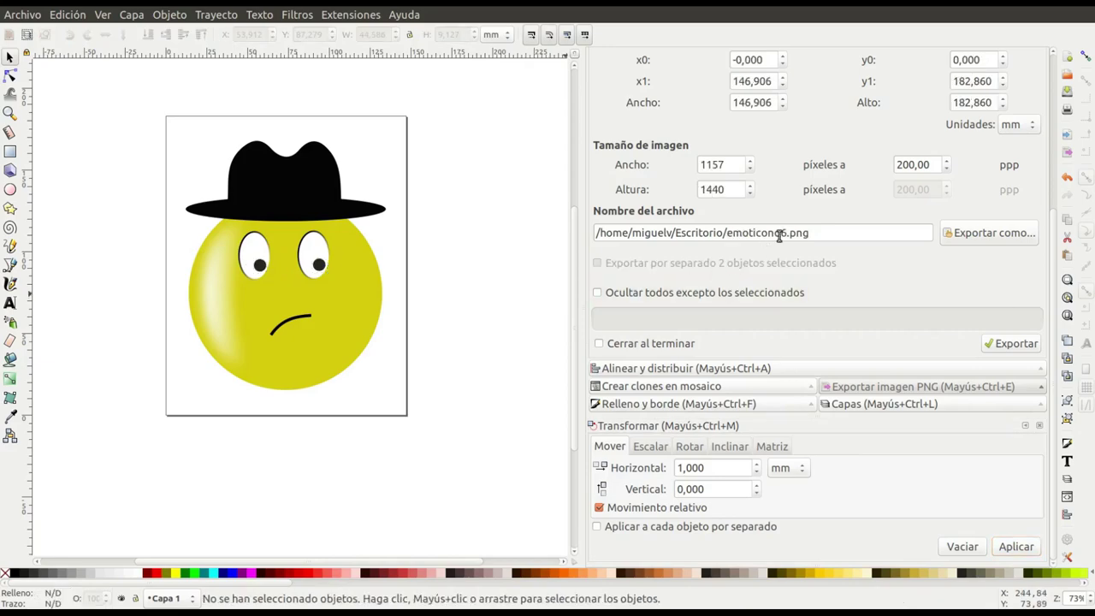
pyautogui.press('BackSpace')
# Step: Export emoticono7.png, then open emoticono1.png in GIMP via Open With Other Application
pyautogui.write('7')
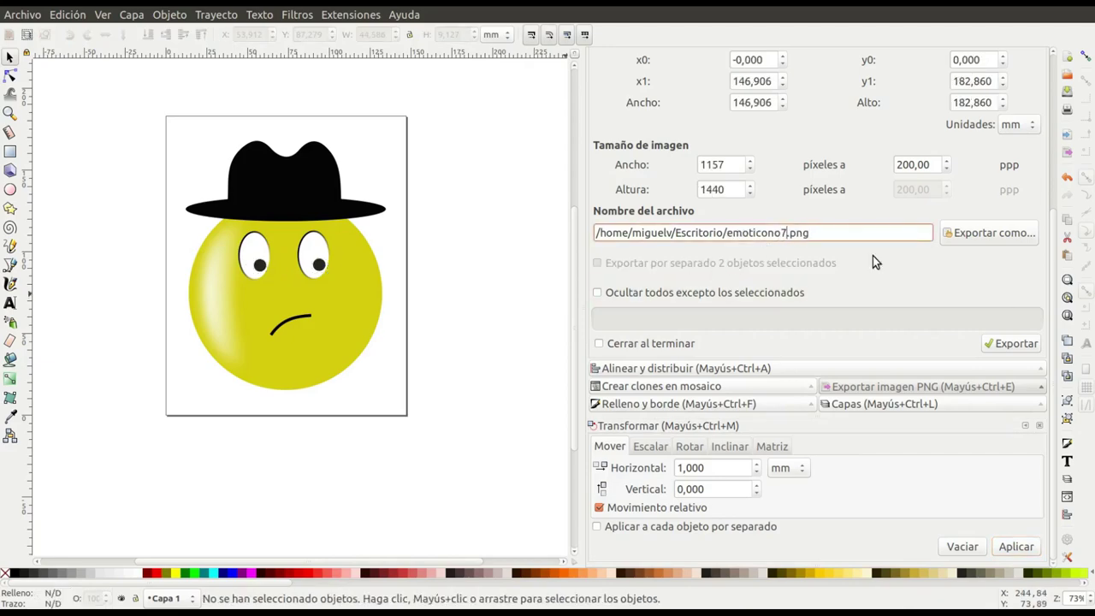
pyautogui.click(984, 341)
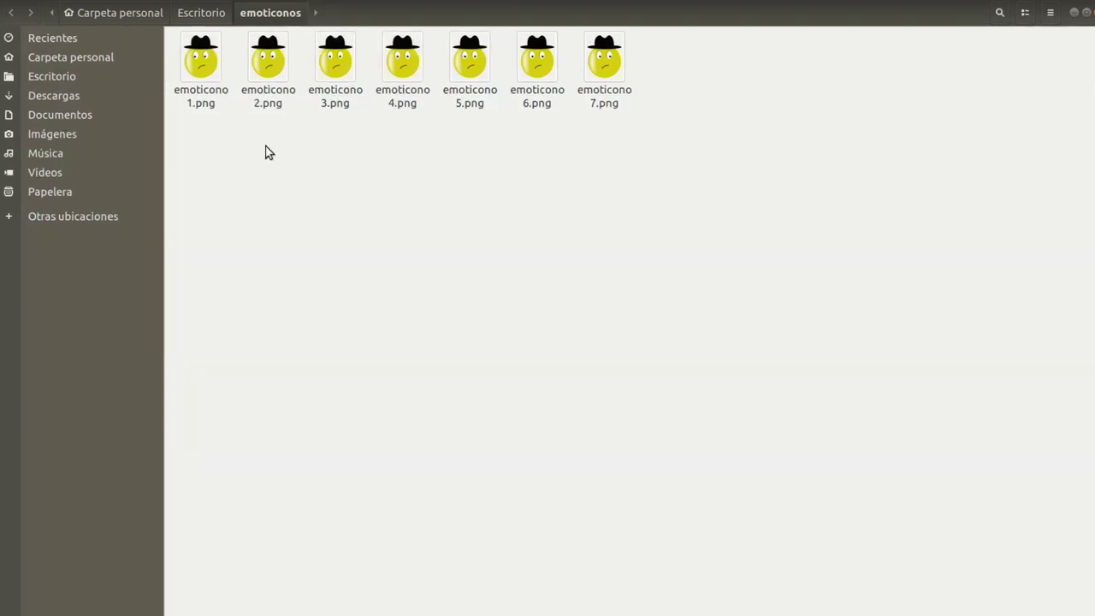
pyautogui.rightClick(203, 71)
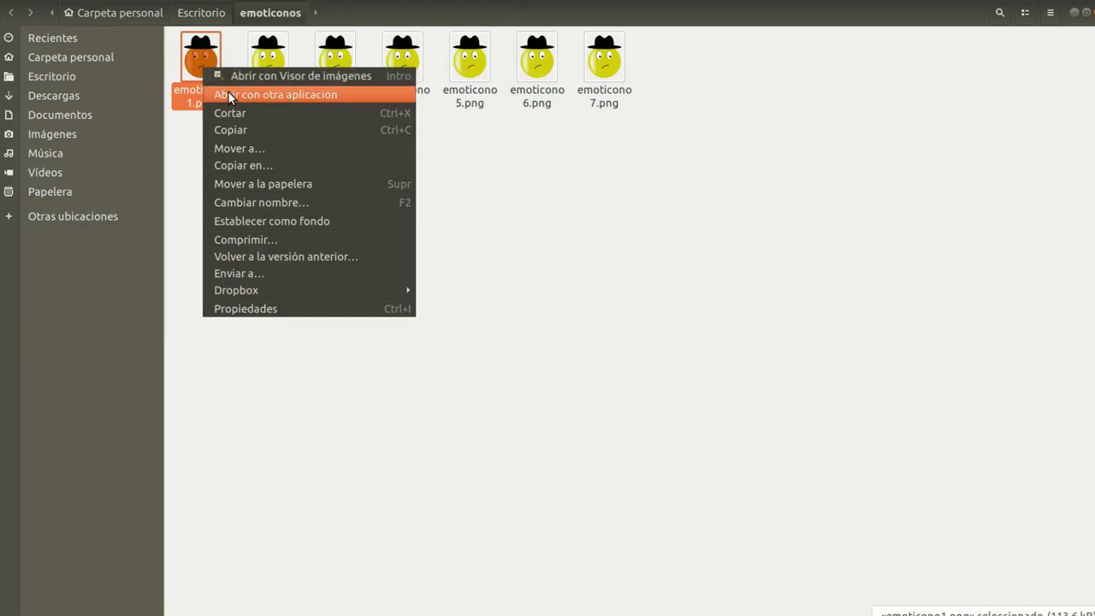
pyautogui.click(228, 91)
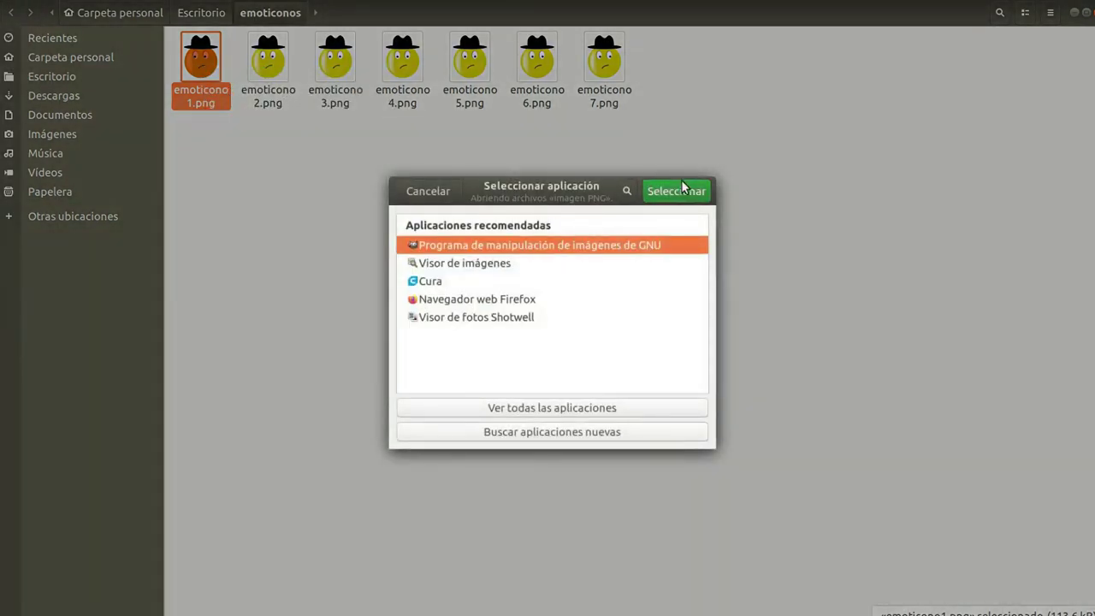
pyautogui.click(681, 184)
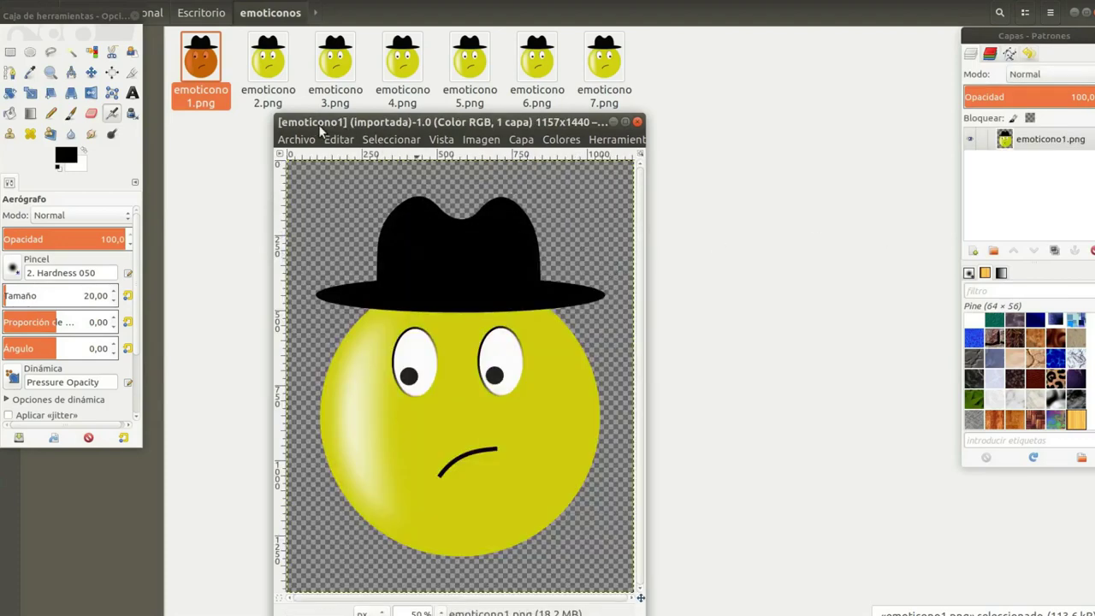
# Step: Open emoticono2.png through emoticono7.png as layers in the image
pyautogui.click(298, 142)
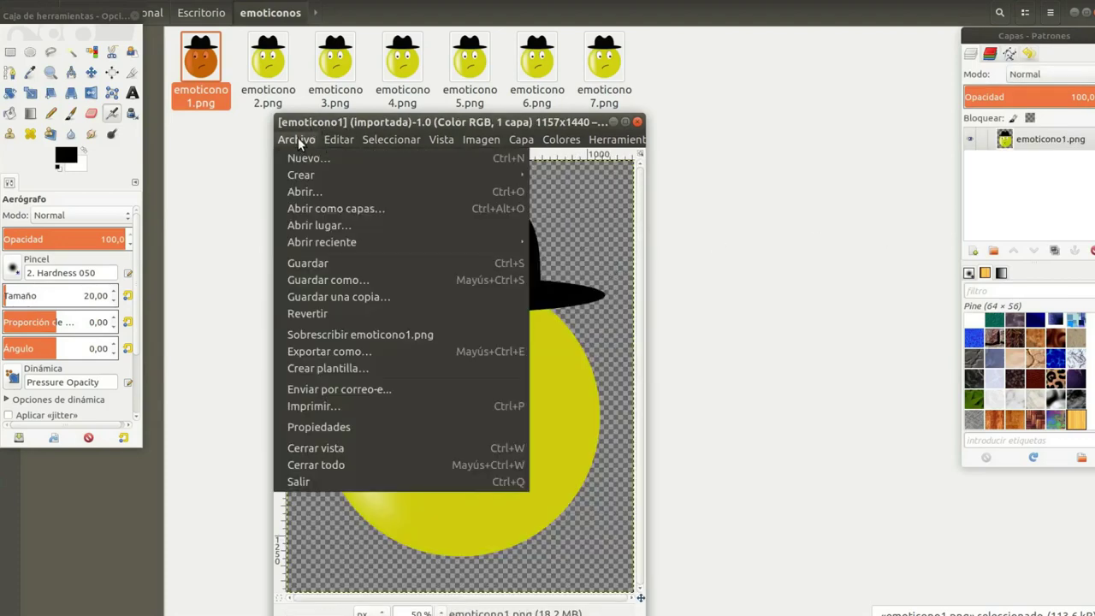
pyautogui.click(317, 210)
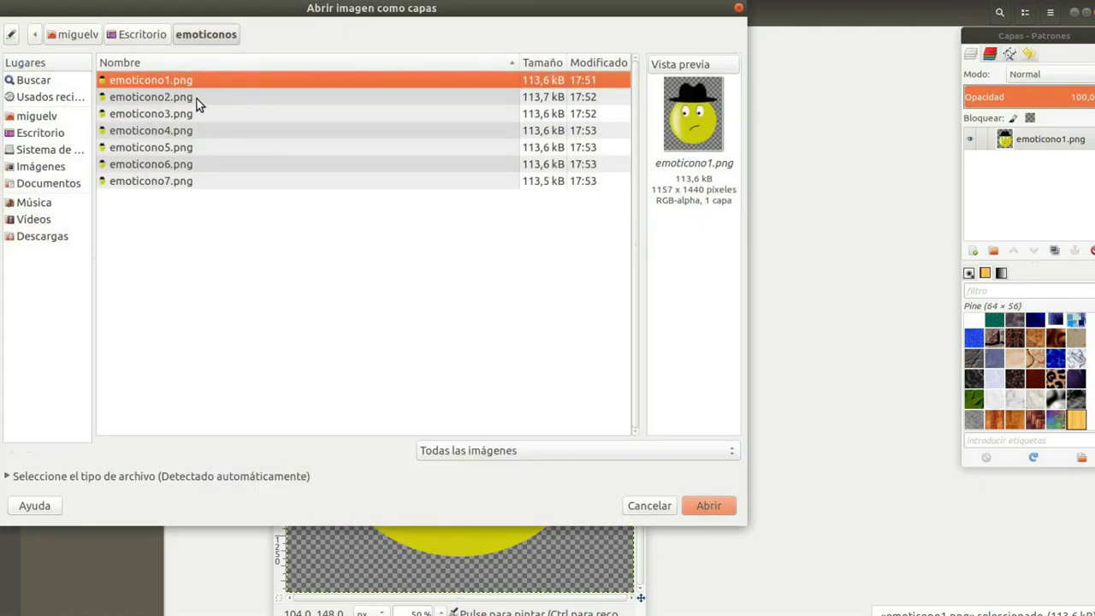
pyautogui.click(196, 98)
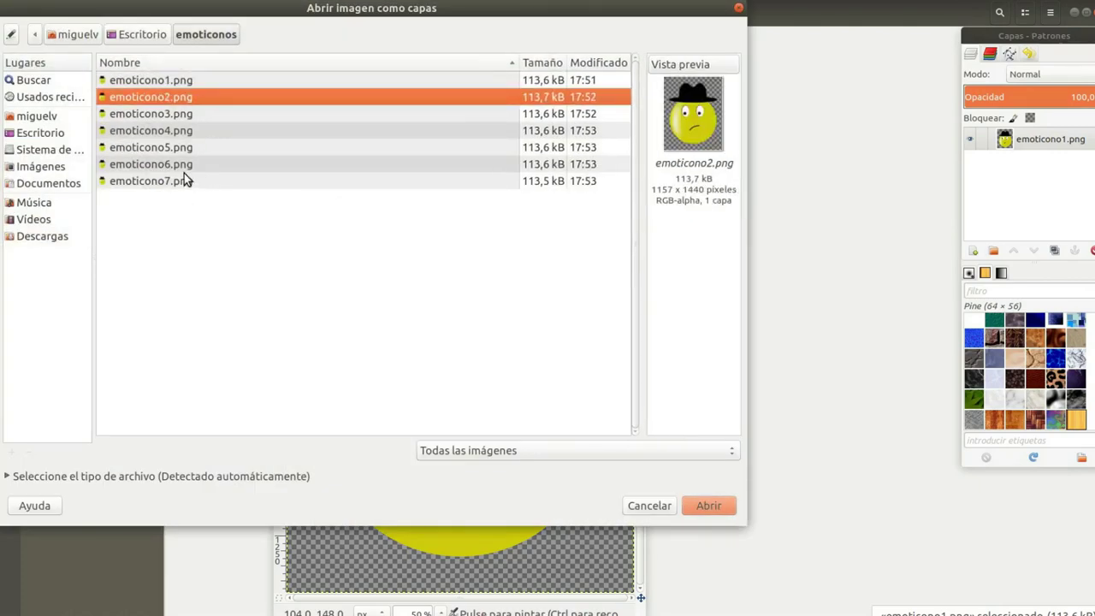
pyautogui.keyDown('shift'); pyautogui.click(184, 180); pyautogui.keyUp('shift')
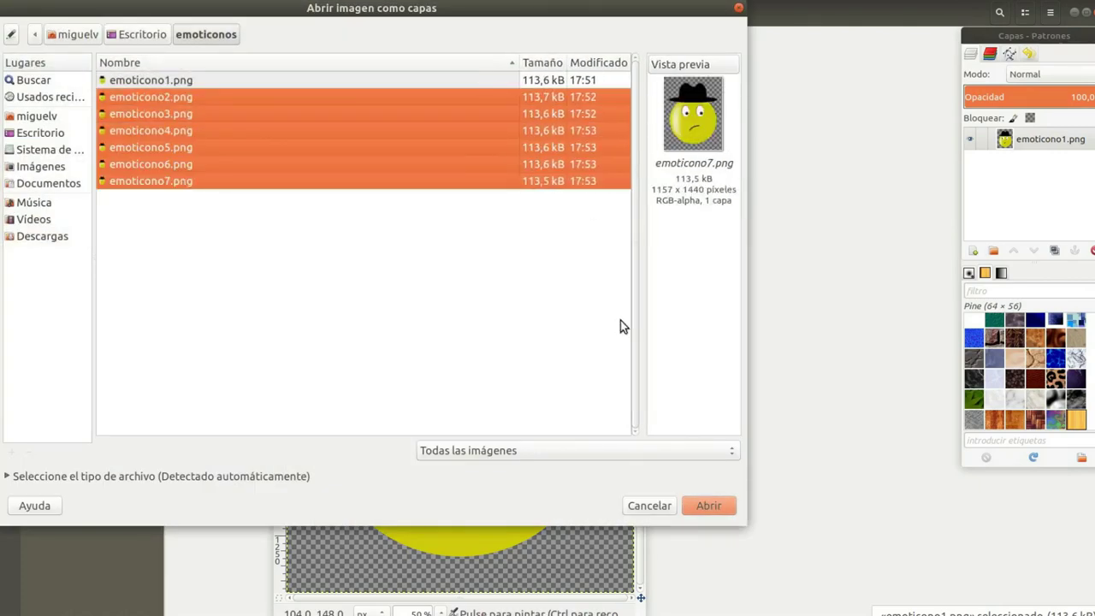
pyautogui.click(715, 506)
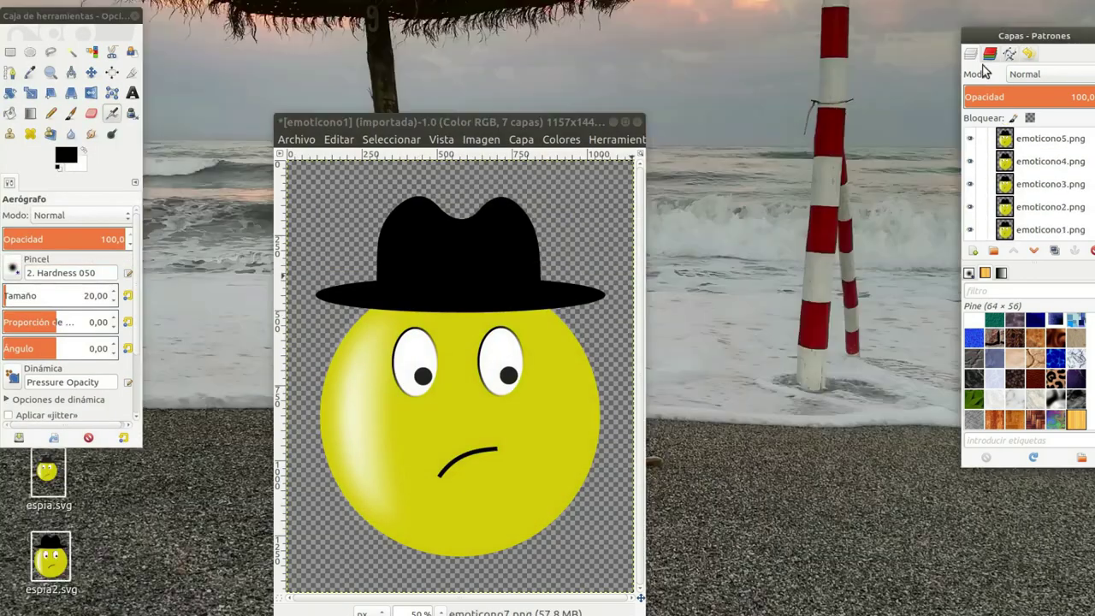
# Step: Move the image window up and the Layers dock next to the image
pyautogui.moveTo(563, 122); pyautogui.dragTo(552, 53)
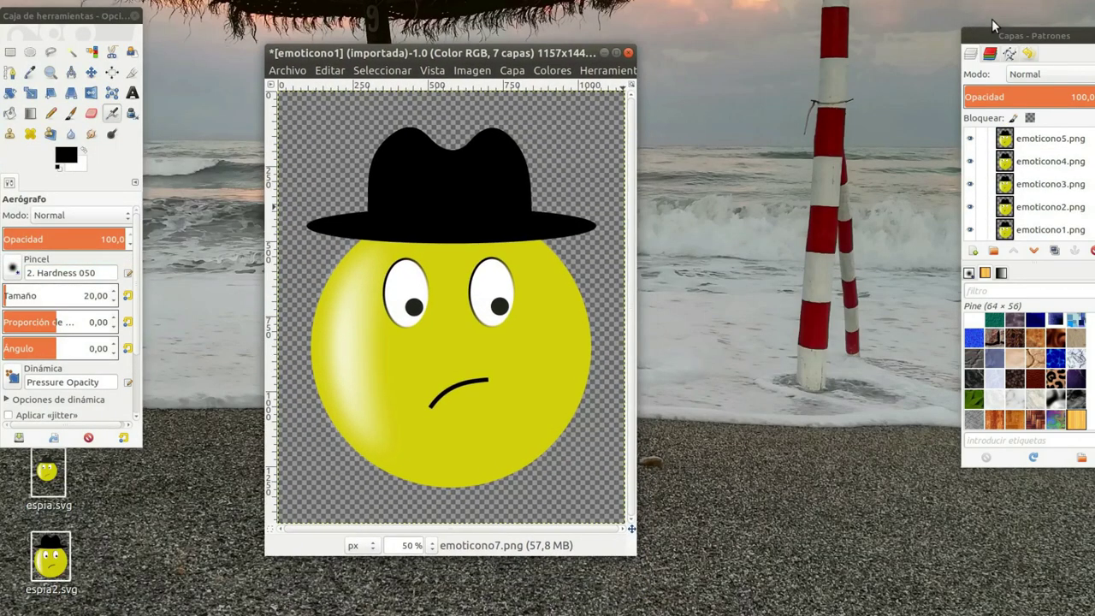
pyautogui.moveTo(1059, 38); pyautogui.dragTo(797, 47)
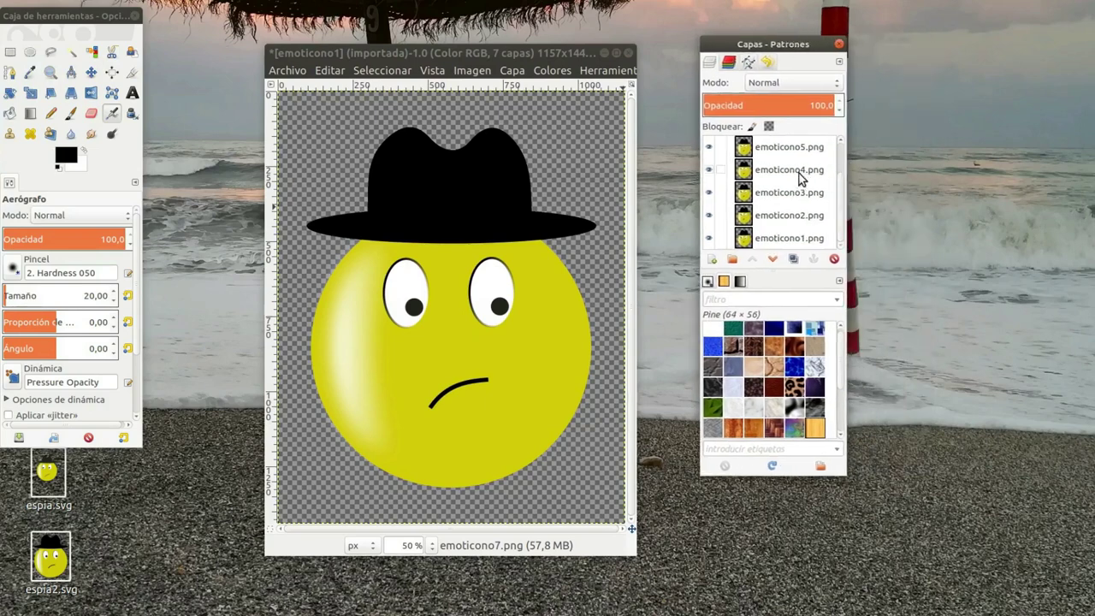
pyautogui.scroll(-2, 802, 177)
pyautogui.scroll(2, 786, 213)
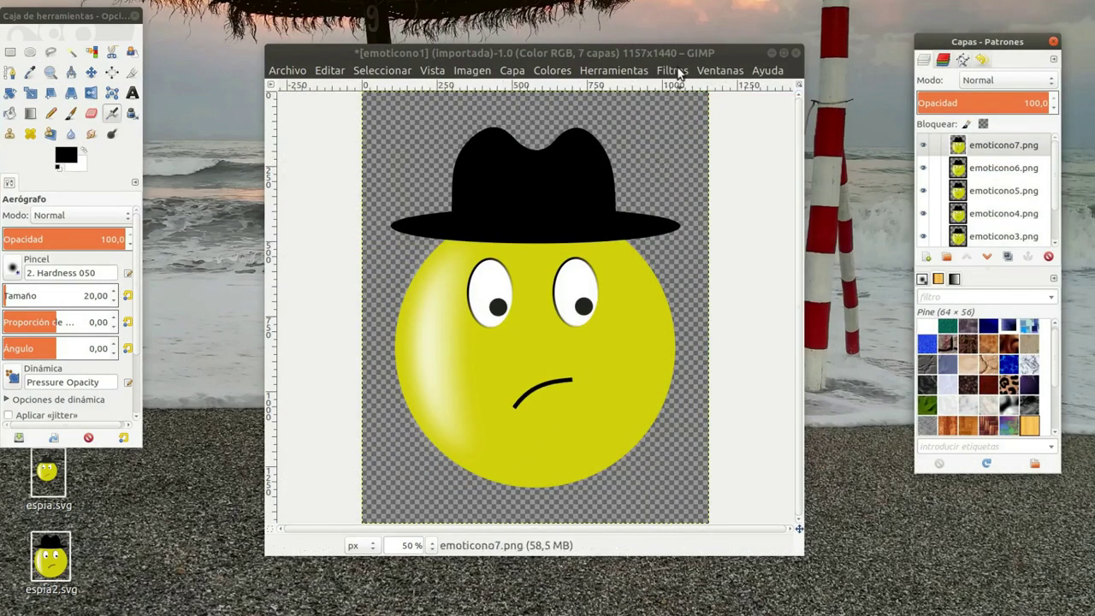
pyautogui.click(673, 71)
pyautogui.moveTo(693, 379)
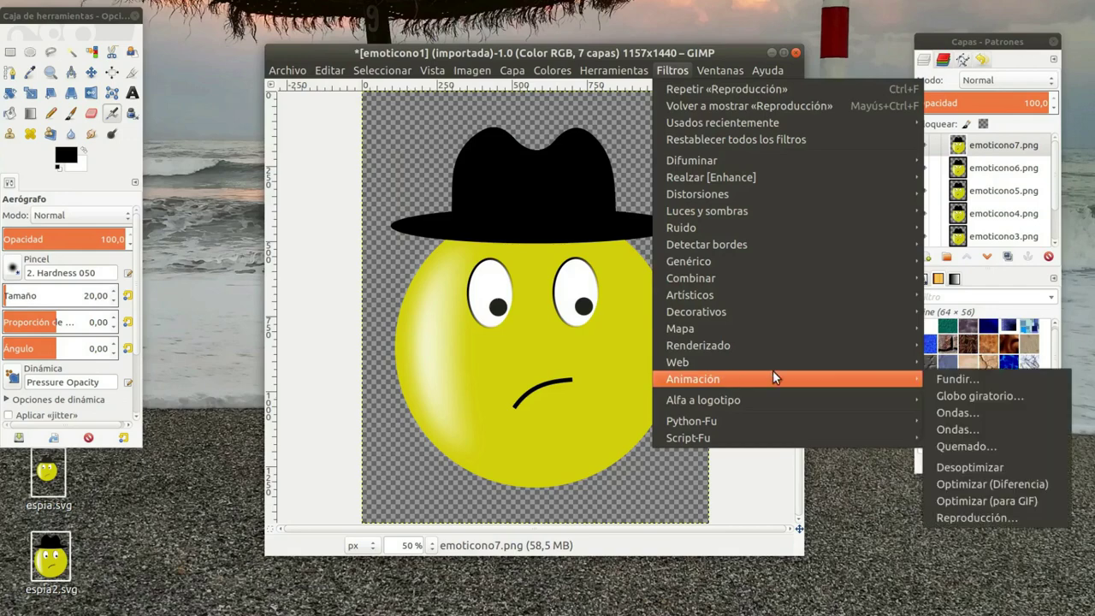
pyautogui.click(992, 517)
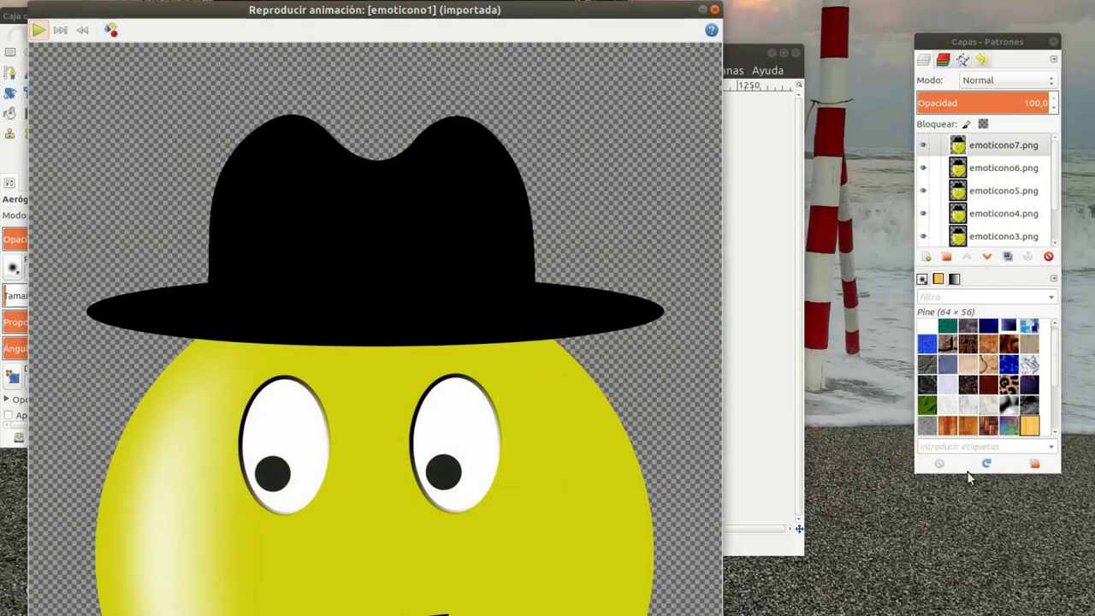
pyautogui.click(38, 28)
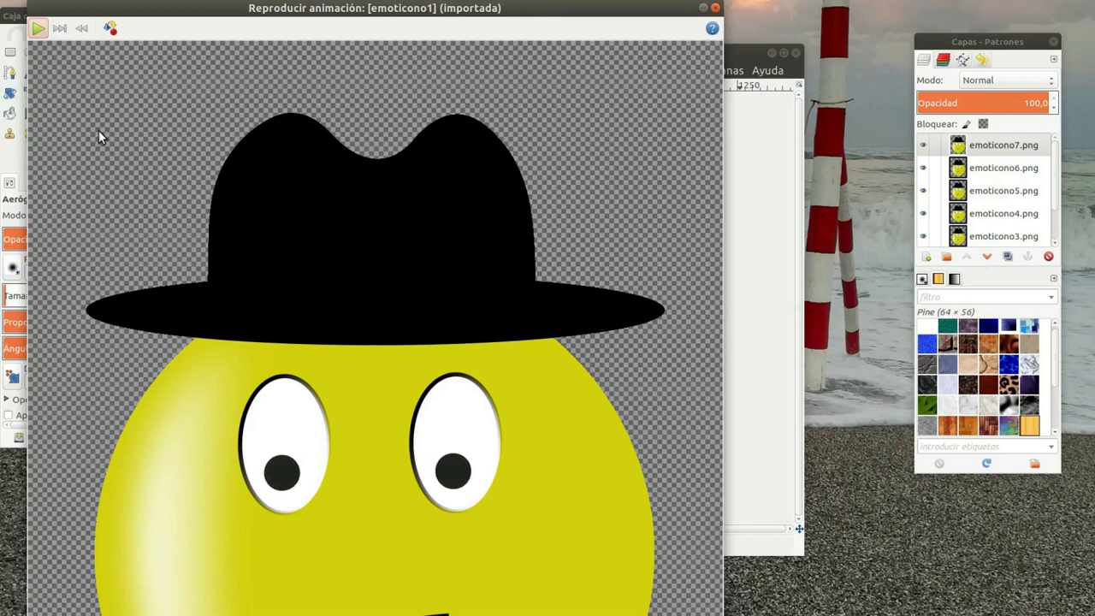
pyautogui.click(715, 8)
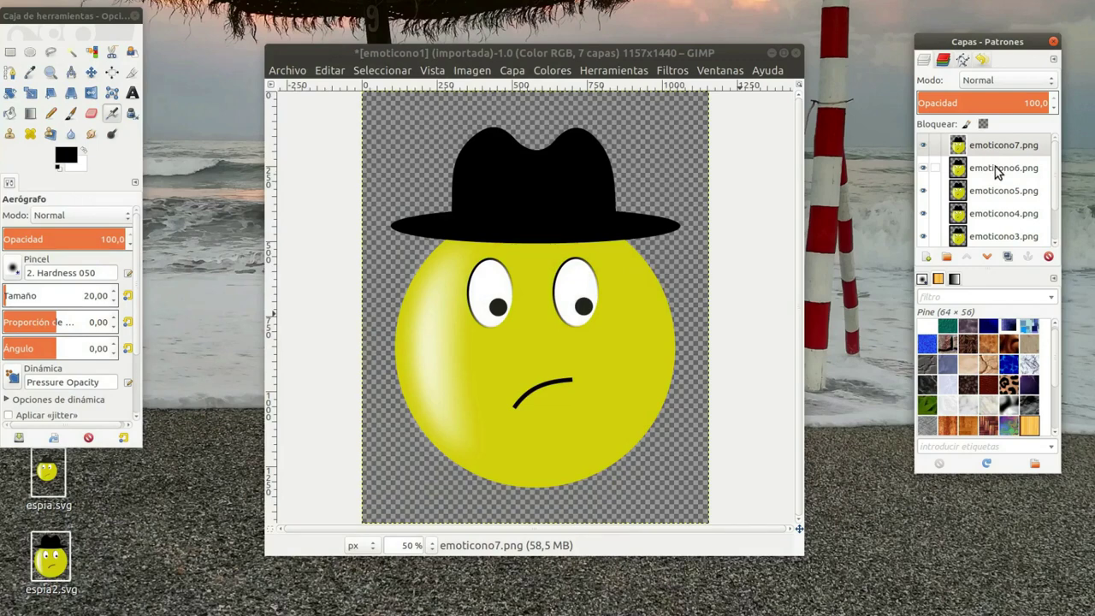
# Step: Duplicate the emoticono6 and emoticono5 layers and raise each copy to the top
pyautogui.click(996, 172)
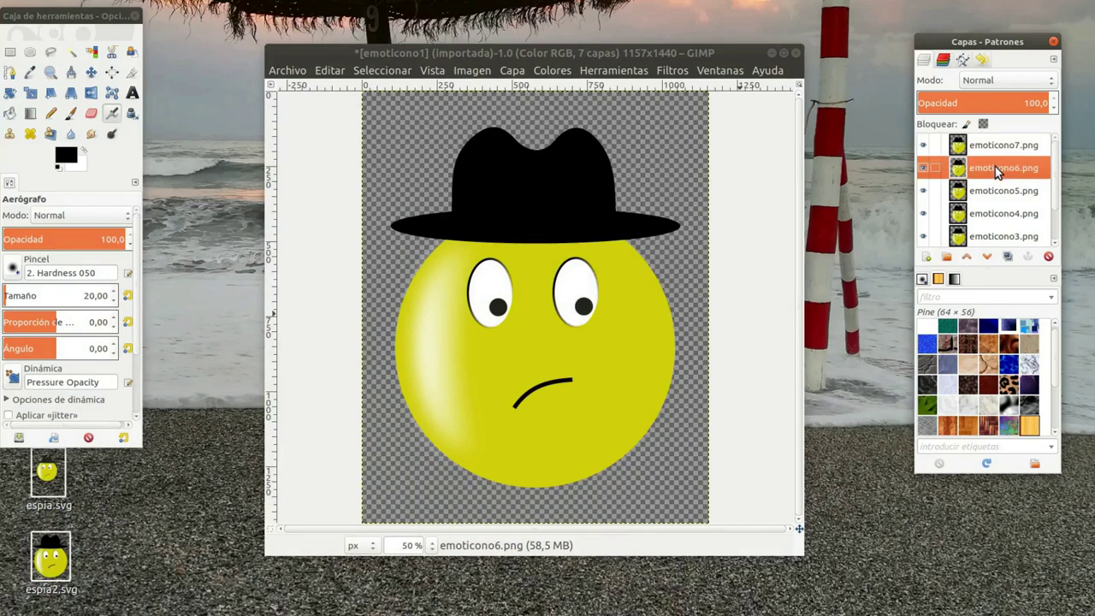
pyautogui.click(1008, 257)
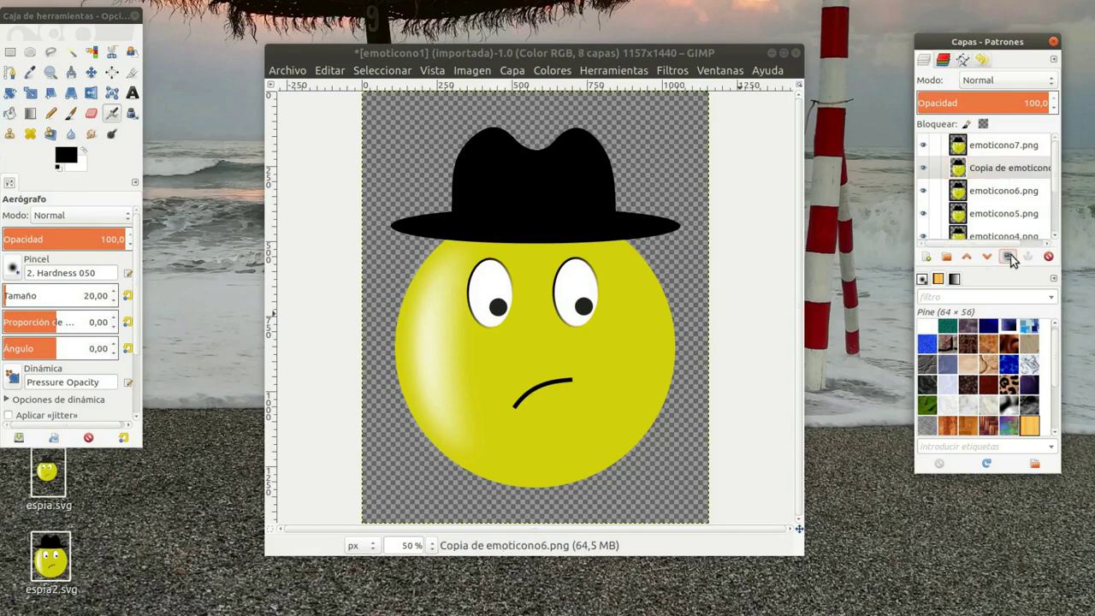
pyautogui.click(967, 257)
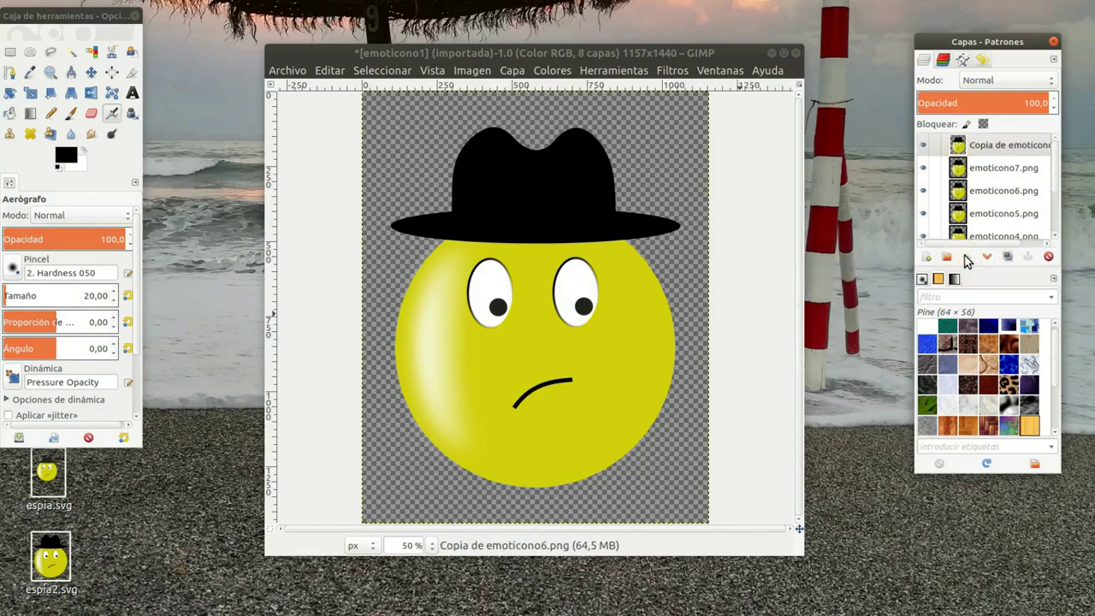
pyautogui.click(1001, 214)
pyautogui.click(1008, 257)
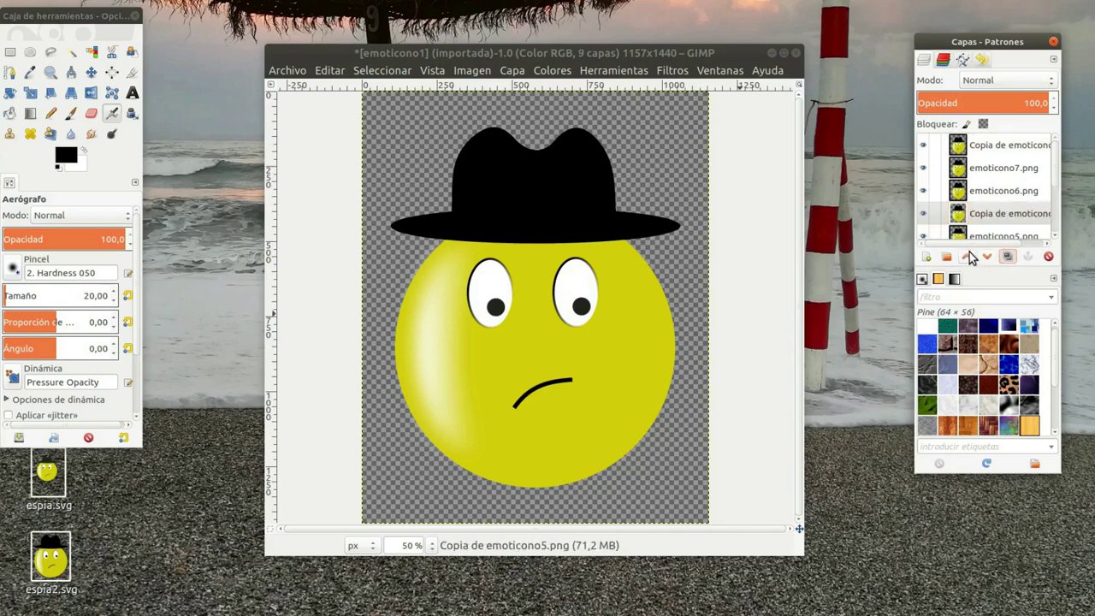
pyautogui.keyDown('shift'); pyautogui.click(975, 256); pyautogui.keyUp('shift')
# Step: Duplicate the emoticono4 and emoticono3 layers, raising each copy above emoticono7
pyautogui.scroll(-2, 981, 214)
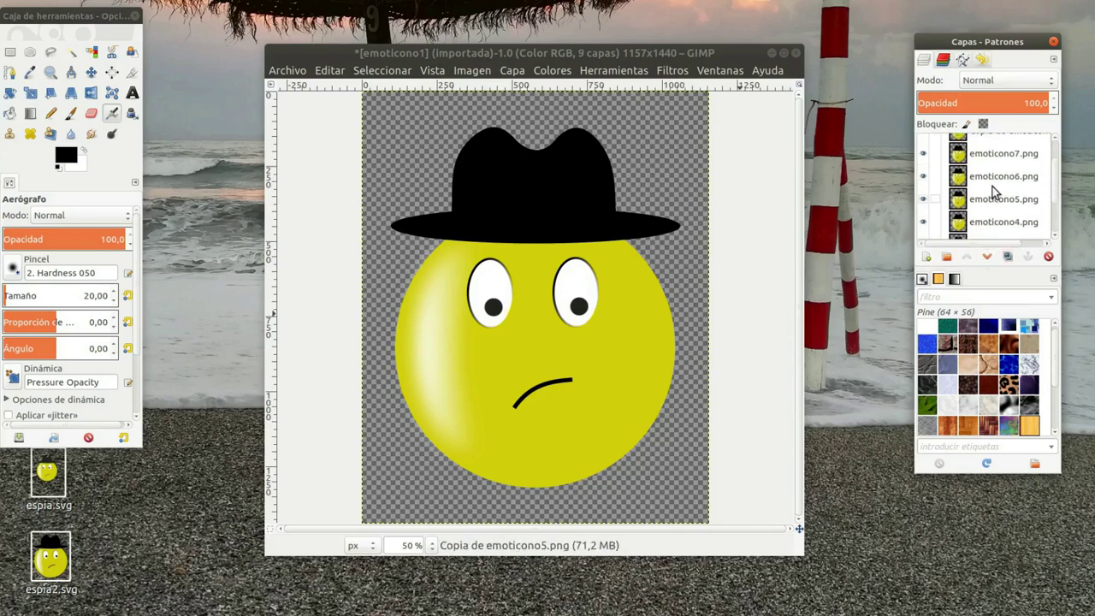
pyautogui.click(999, 221)
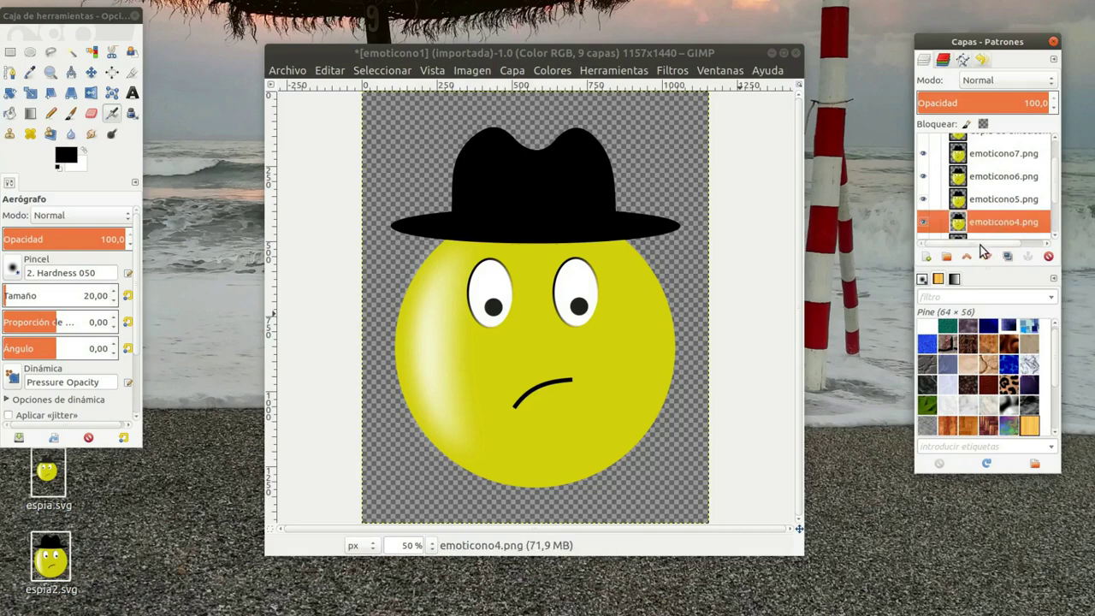
pyautogui.click(1008, 257)
pyautogui.keyDown('shift'); pyautogui.click(967, 256); pyautogui.keyUp('shift')
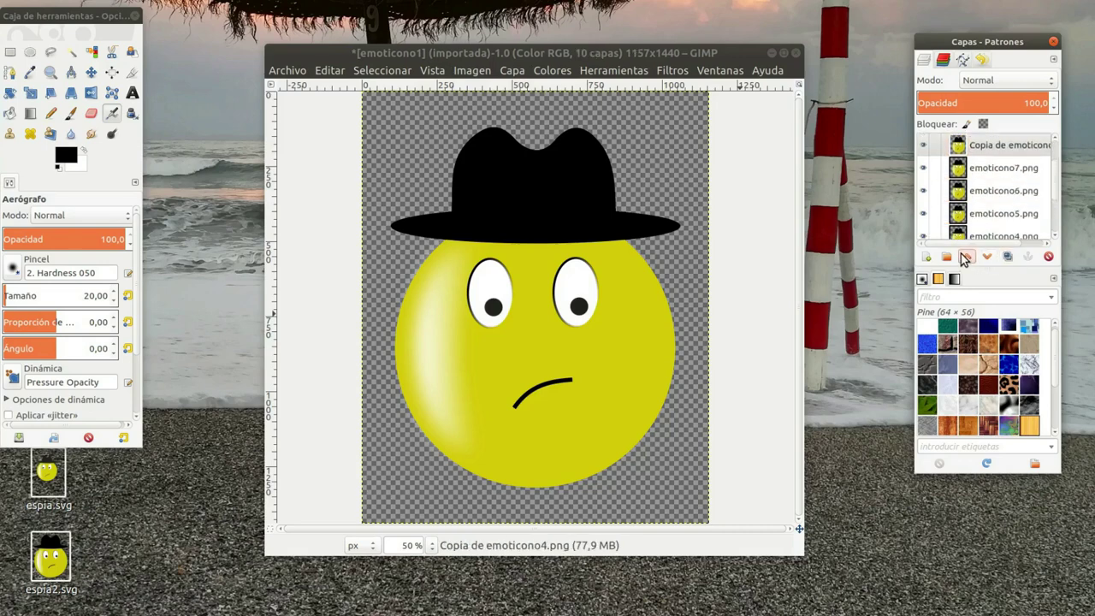
pyautogui.scroll(-2, 984, 176)
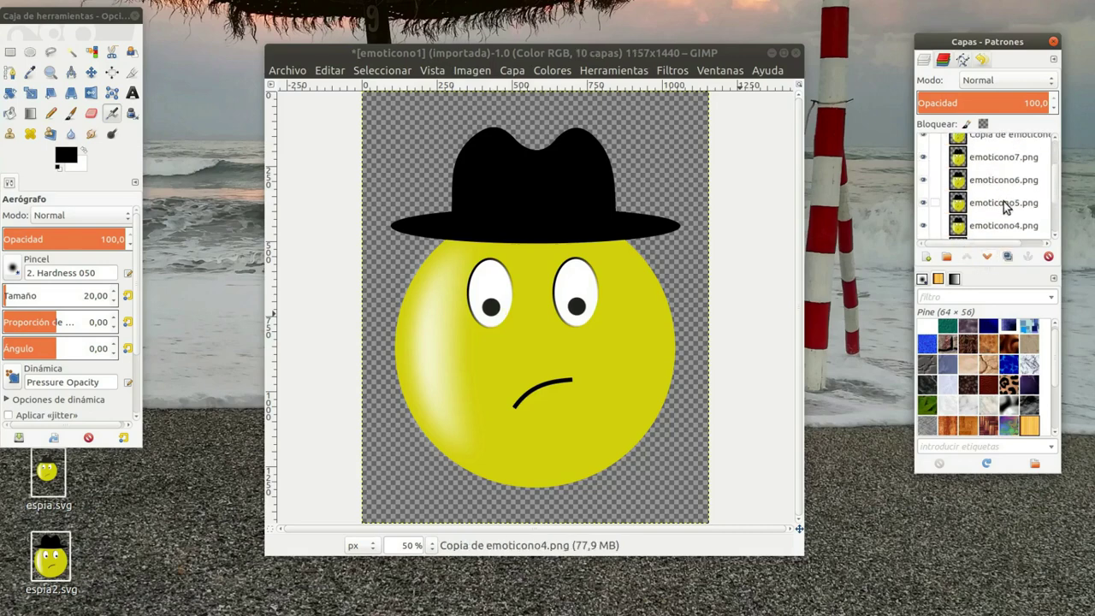
pyautogui.scroll(-1, 1005, 210)
pyautogui.click(1005, 231)
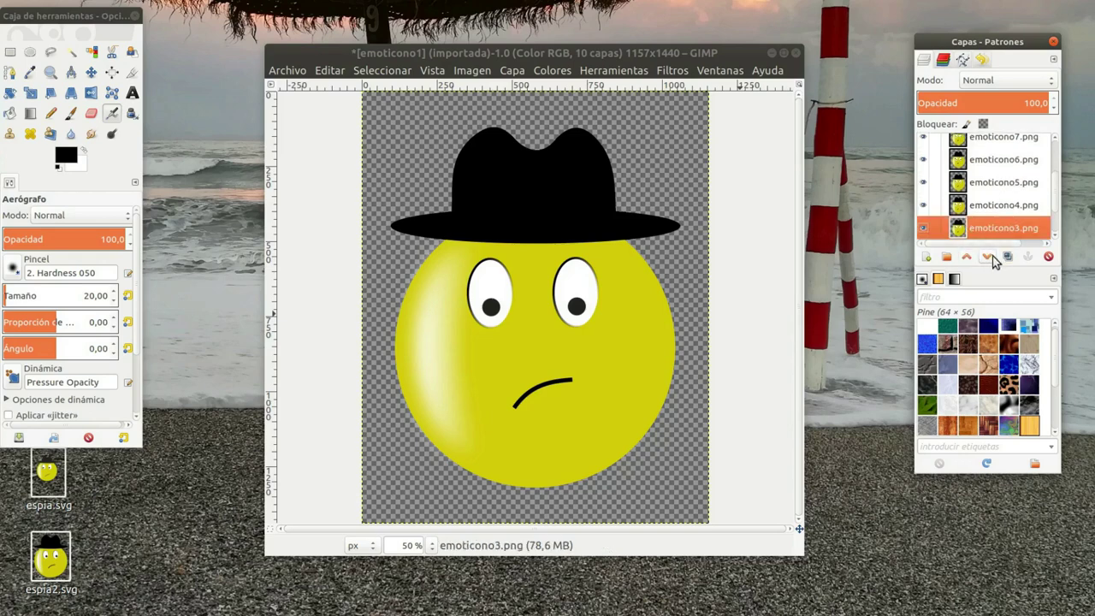
pyautogui.click(1007, 256)
pyautogui.click(966, 257)
pyautogui.click(967, 256)
pyautogui.click(966, 256)
pyautogui.click(967, 257)
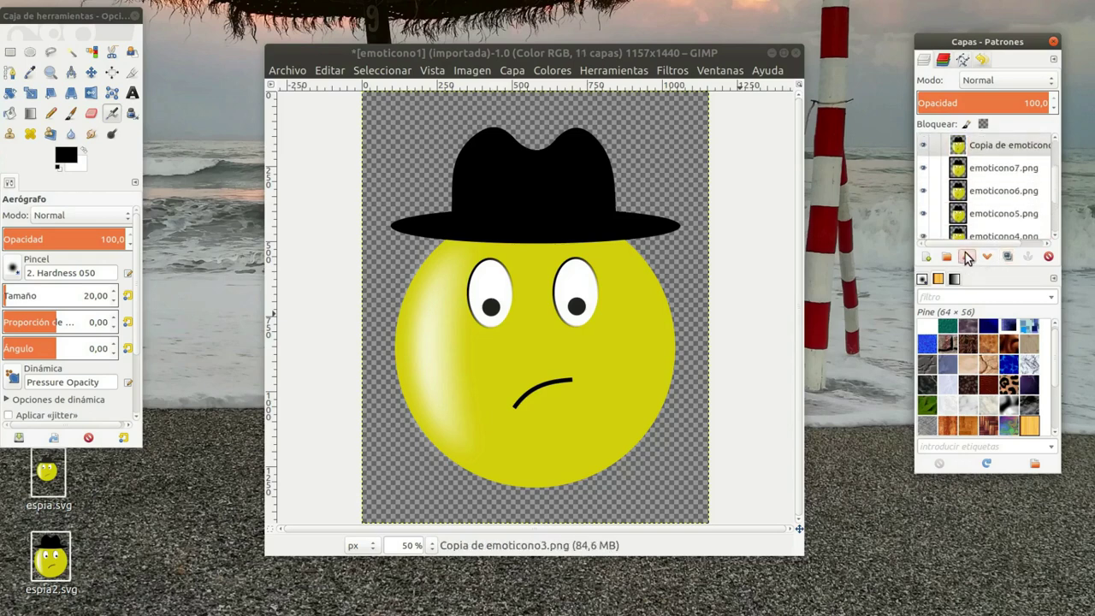
pyautogui.click(967, 257)
pyautogui.click(967, 257)
# Step: Duplicate the emoticono2 layer and raise its copy above emoticono7, completing 12 layers
pyautogui.scroll(-2, 977, 207)
pyautogui.scroll(-2, 984, 209)
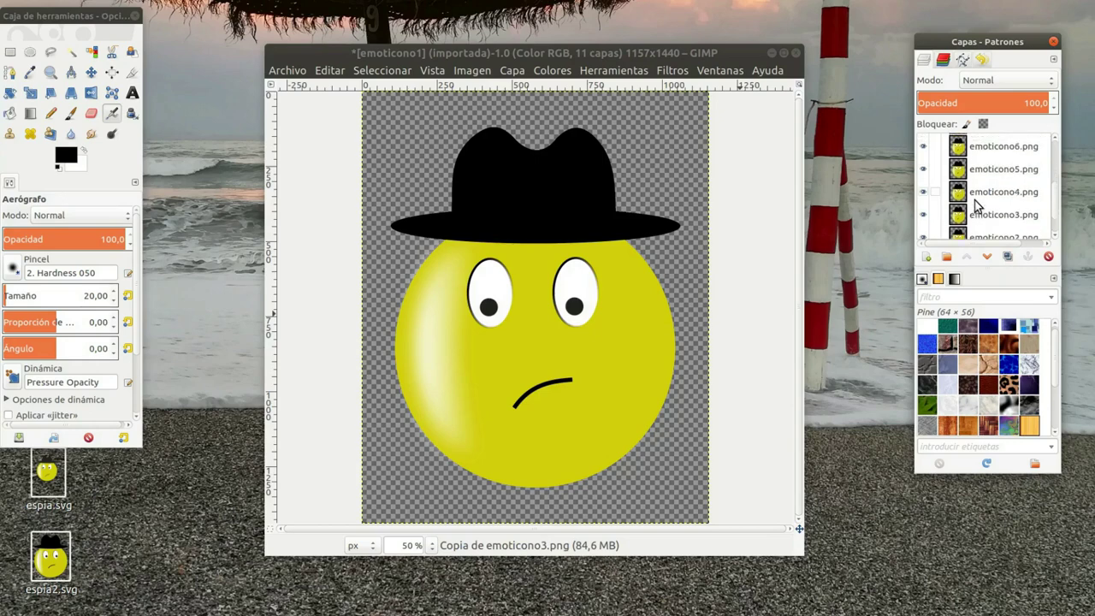
pyautogui.click(995, 205)
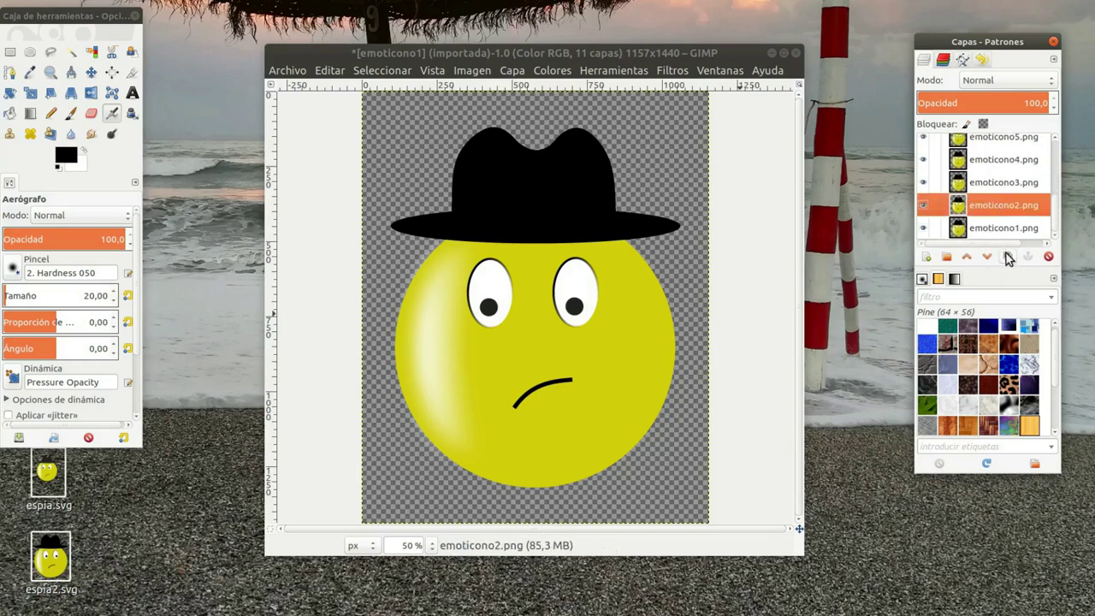
pyautogui.click(1008, 257)
pyautogui.click(966, 257)
pyautogui.click(966, 257)
pyautogui.click(967, 256)
pyautogui.click(967, 257)
pyautogui.click(966, 256)
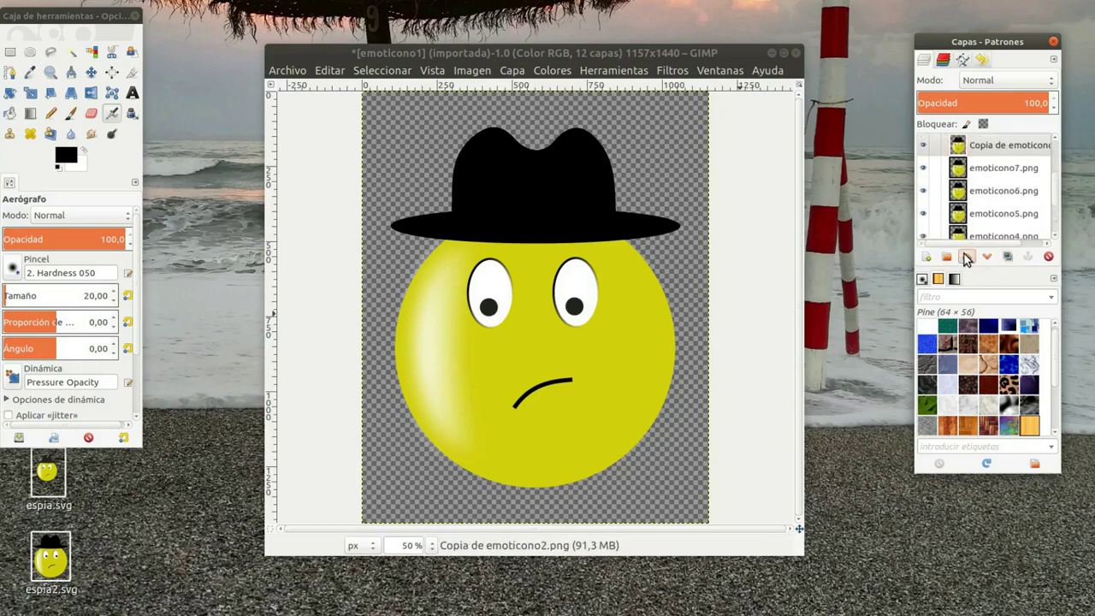
pyautogui.click(967, 256)
pyautogui.click(966, 256)
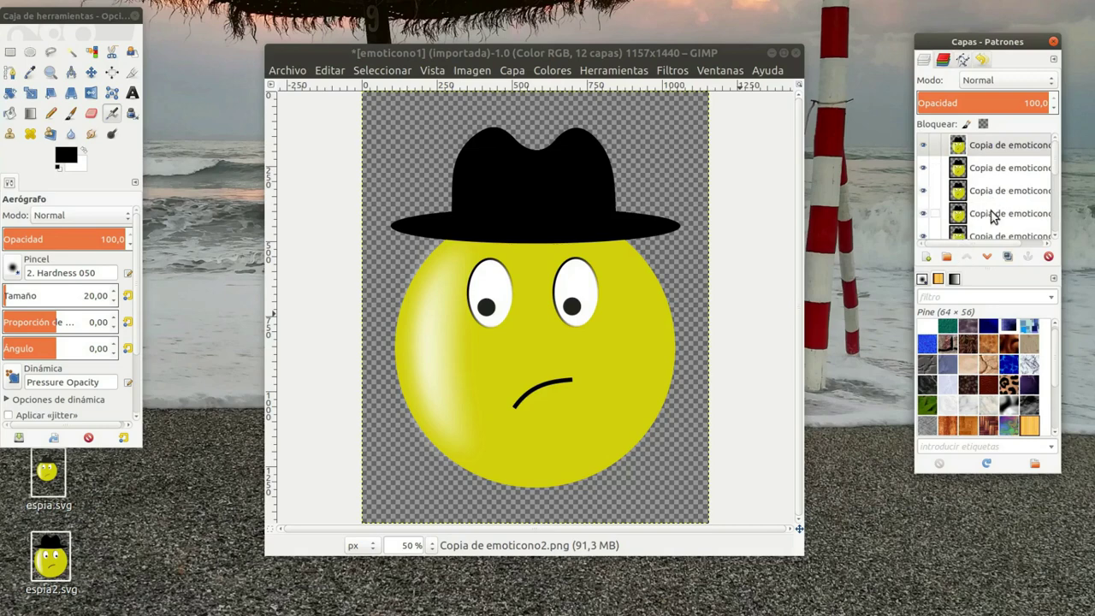
pyautogui.click(672, 71)
pyautogui.moveTo(770, 379)
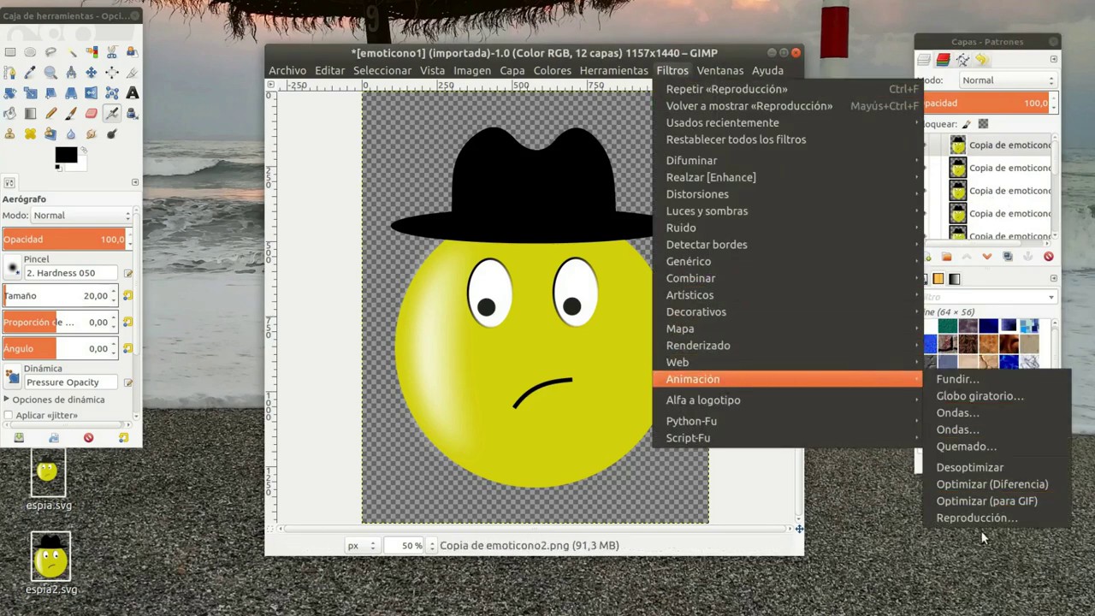
pyautogui.click(975, 516)
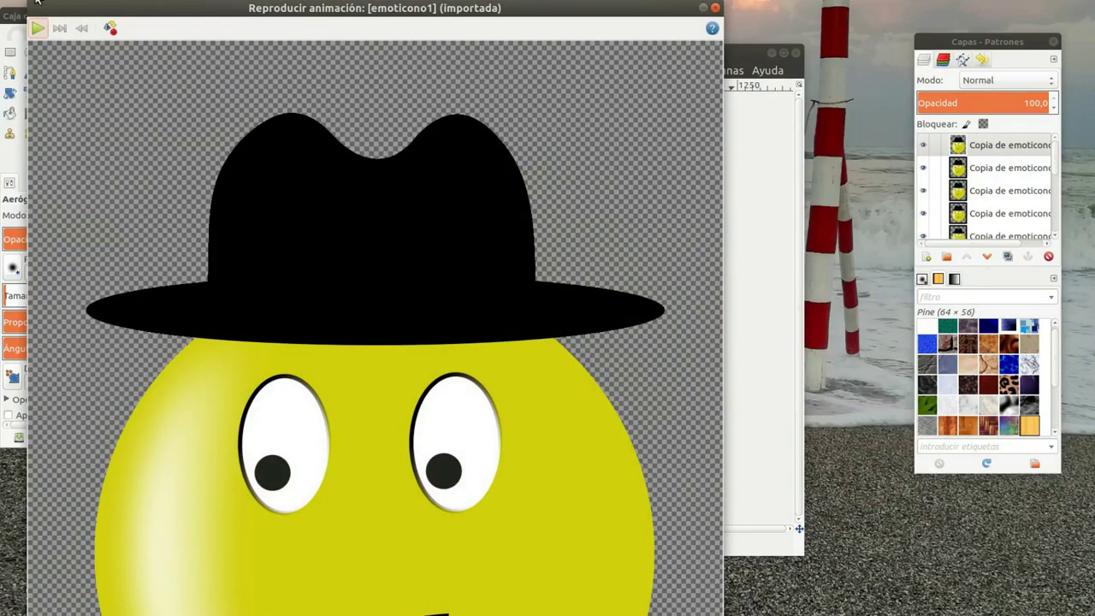
pyautogui.click(39, 28)
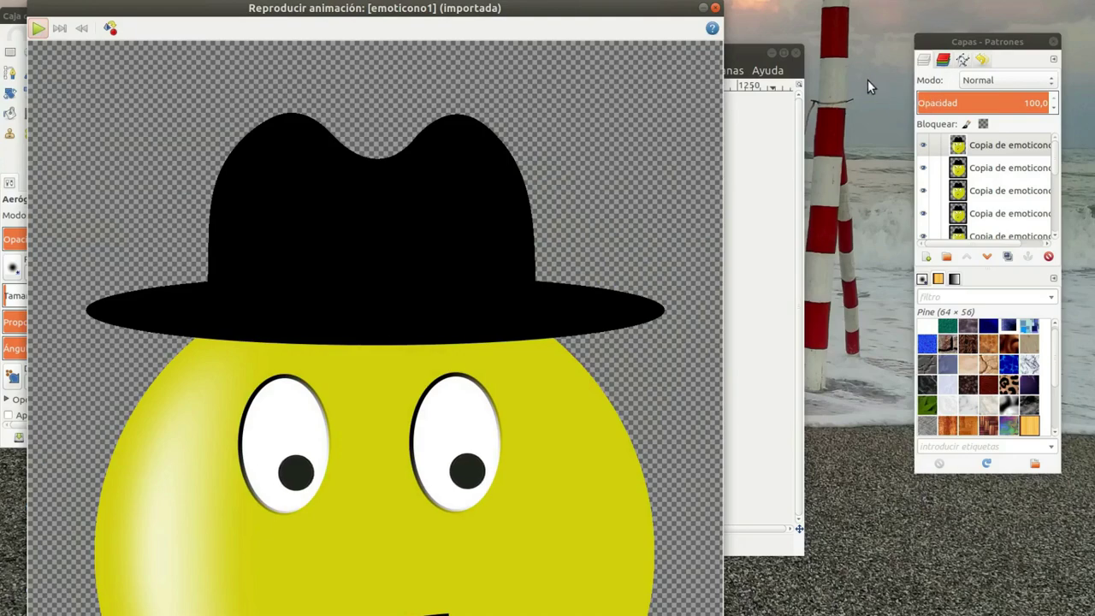
pyautogui.click(715, 7)
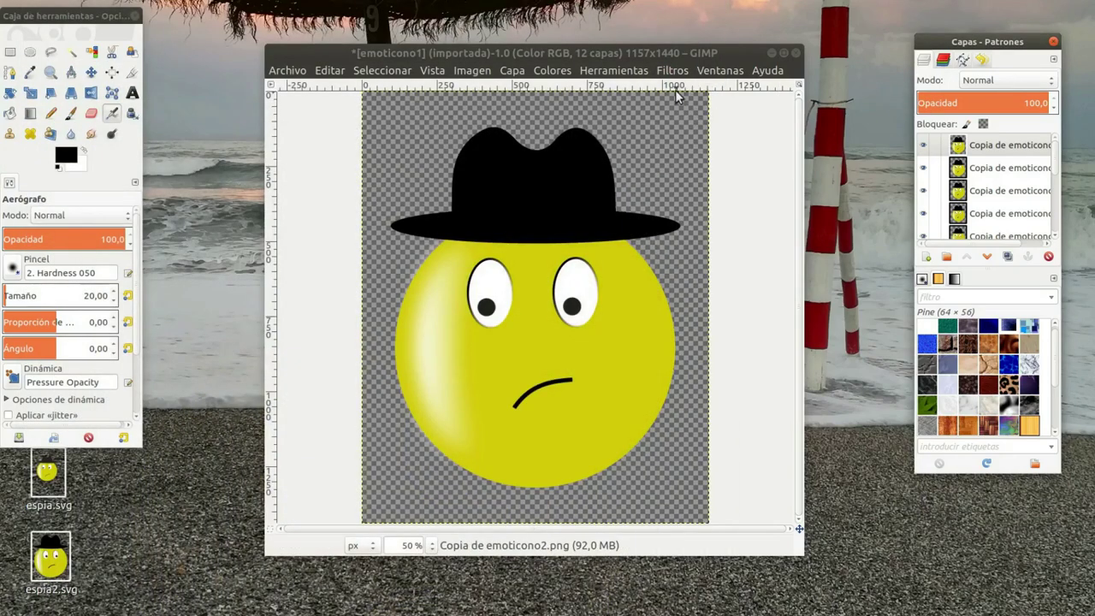
# Step: Export the 12 layers to emoticonos as emoticono.gif with 'Como animación' ticked, a looping 100 ms GIF
pyautogui.click(291, 67)
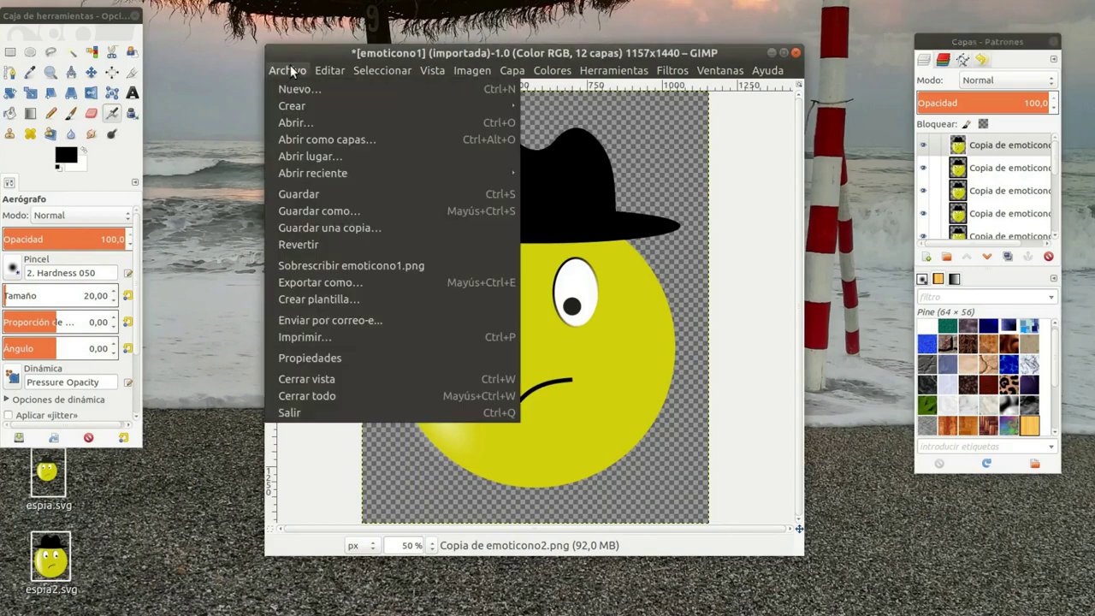
pyautogui.click(342, 279)
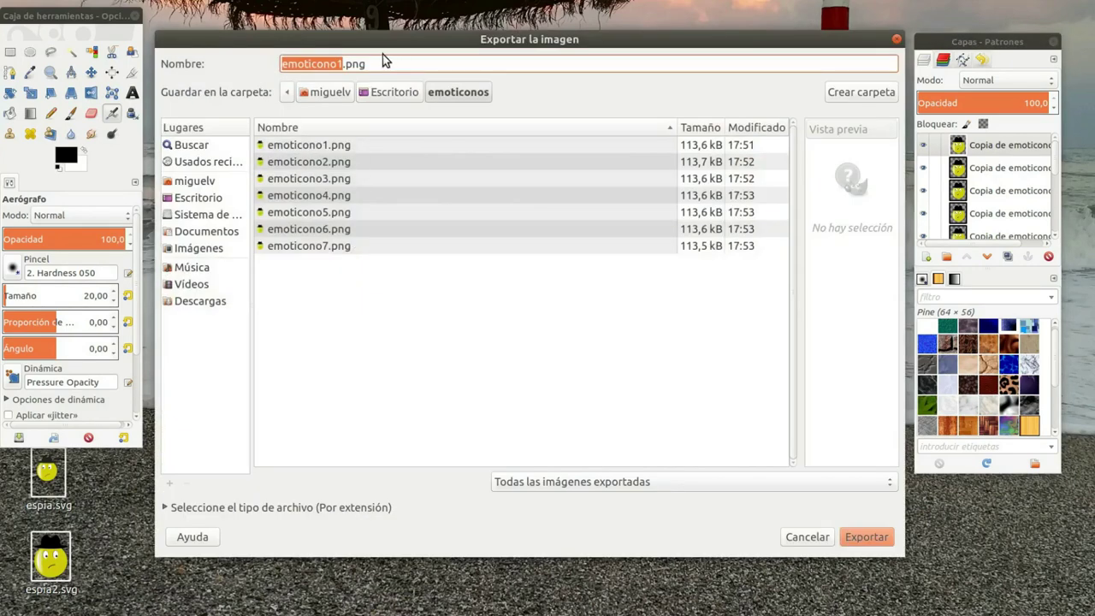
pyautogui.click(343, 64)
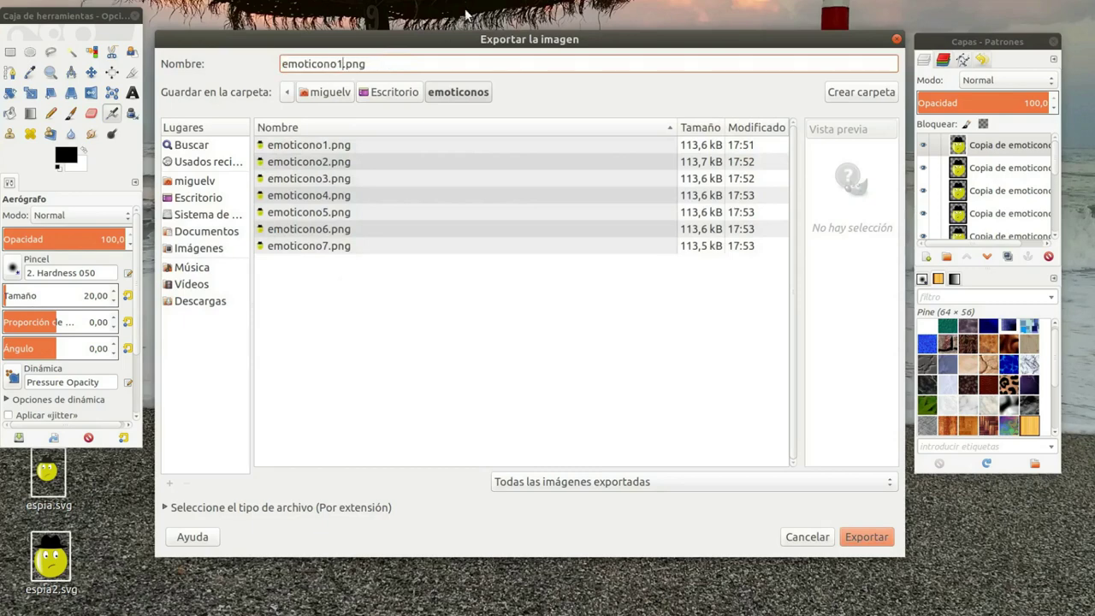
pyautogui.press('BackSpace')
pyautogui.press('End')
pyautogui.press('Return')
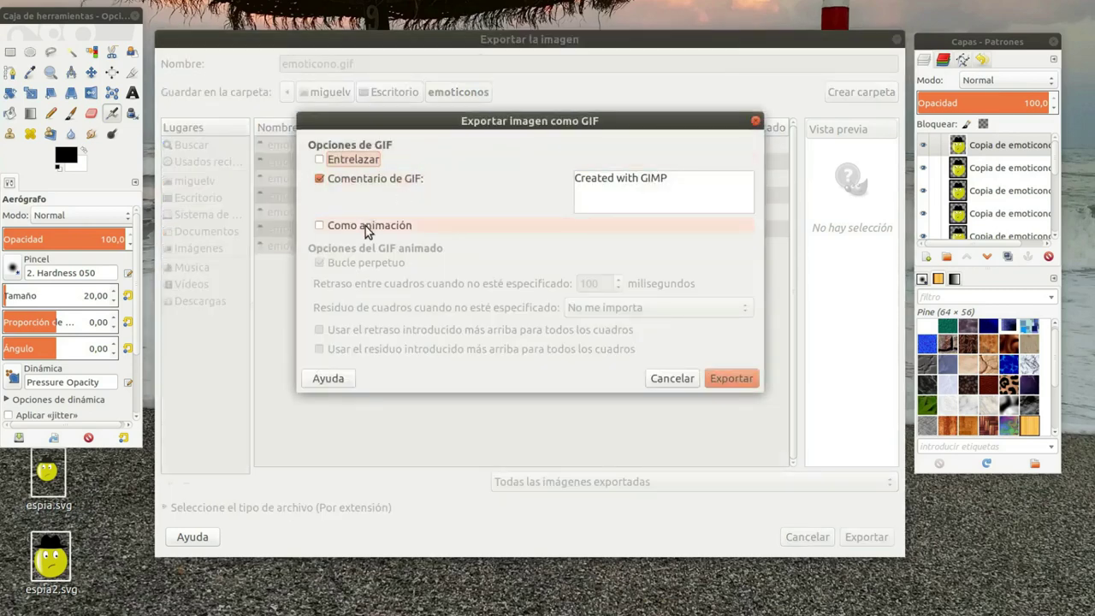
pyautogui.click(367, 229)
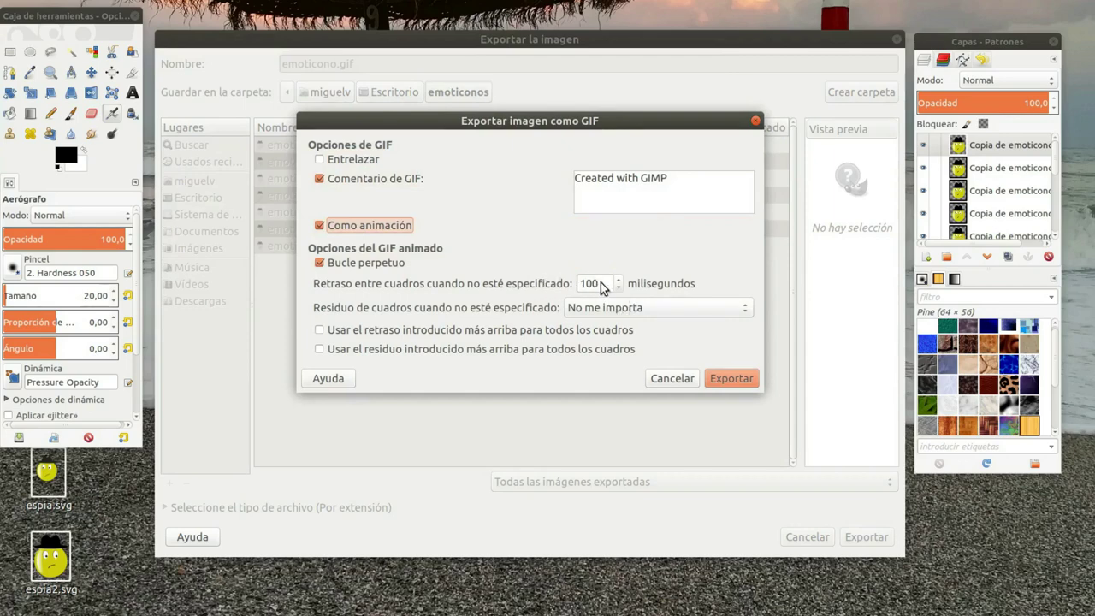
pyautogui.click(731, 379)
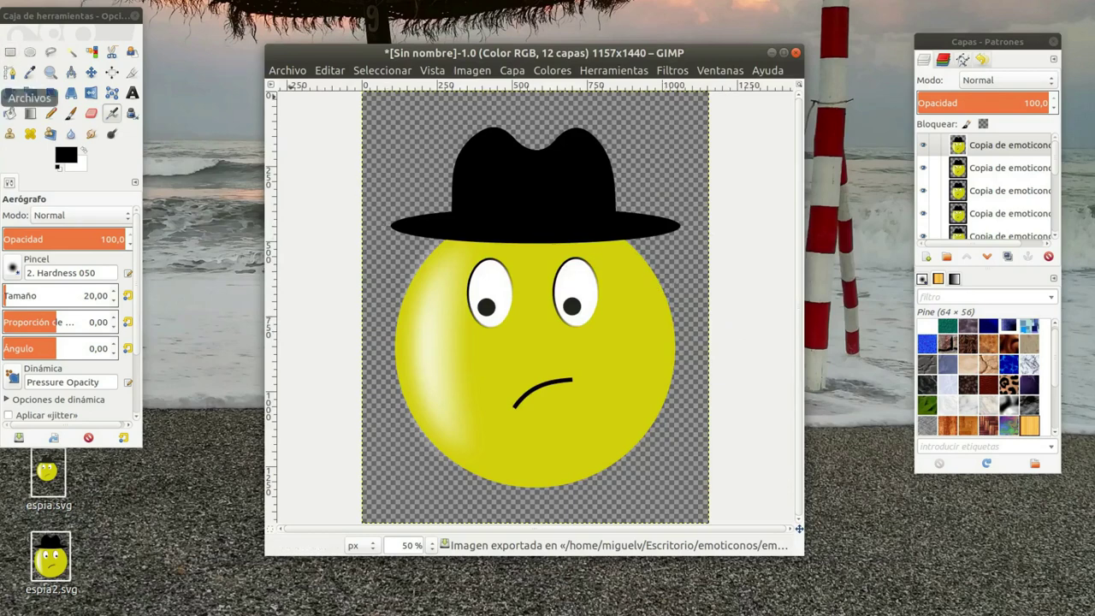
# Step: Switch to the emoticonos Files window and open emoticono.gif in the image viewer
pyautogui.click(20, 97)
pyautogui.click(106, 78)
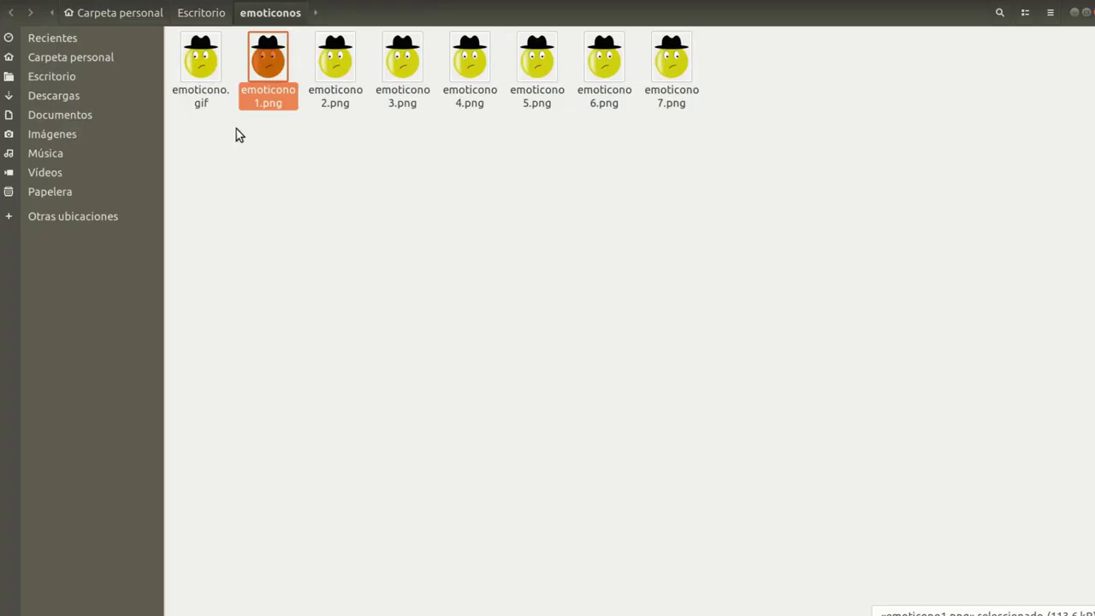
pyautogui.click(190, 55)
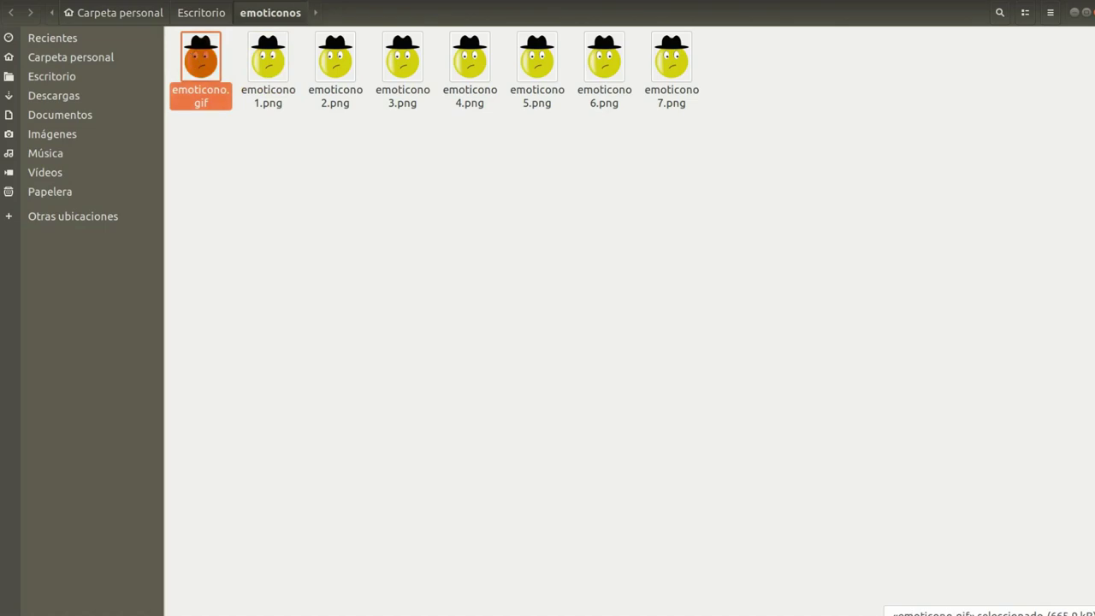
pyautogui.press('Return')
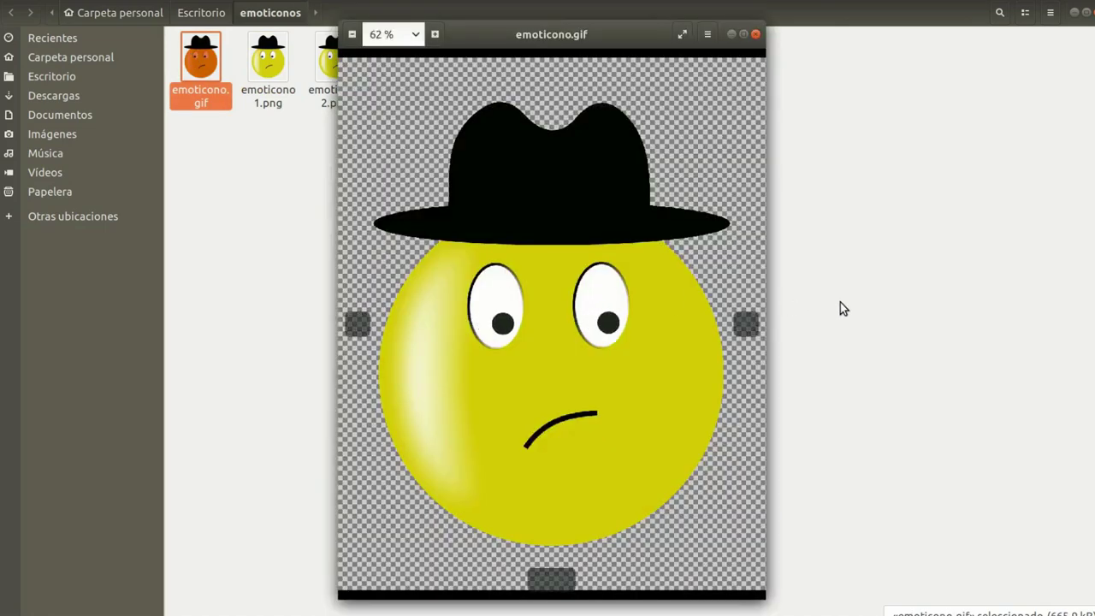